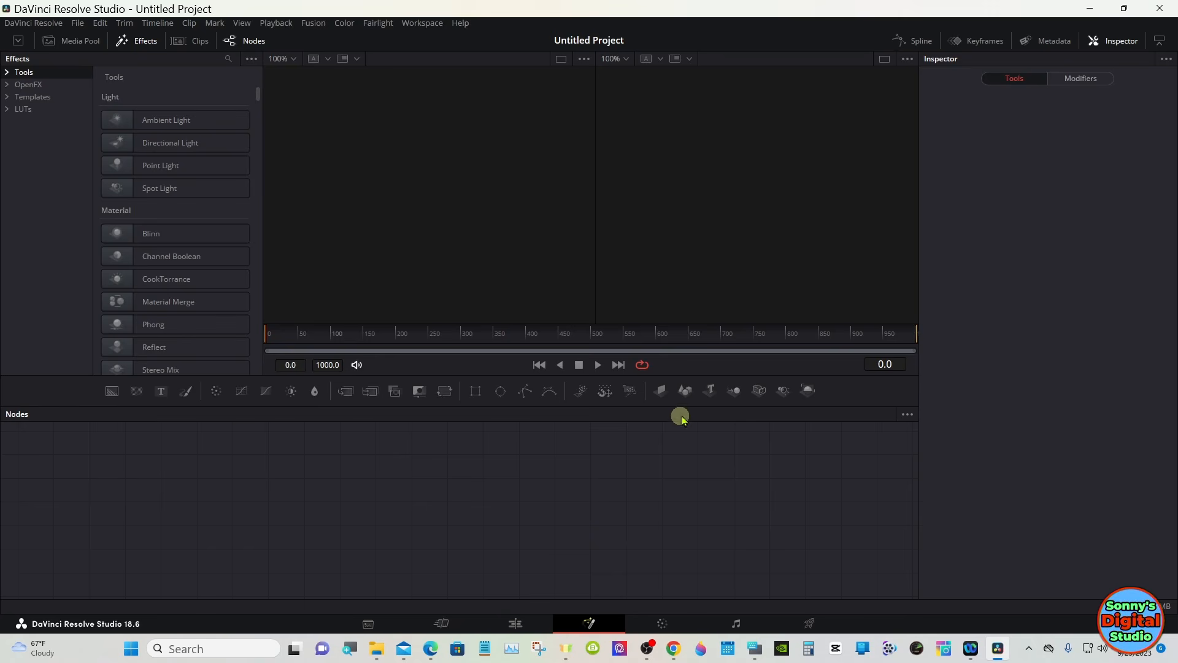
- Add a Text 3D node to the node graph and move MediaOut1 well away to its right
left_click_drag(710, 390, 380, 507)
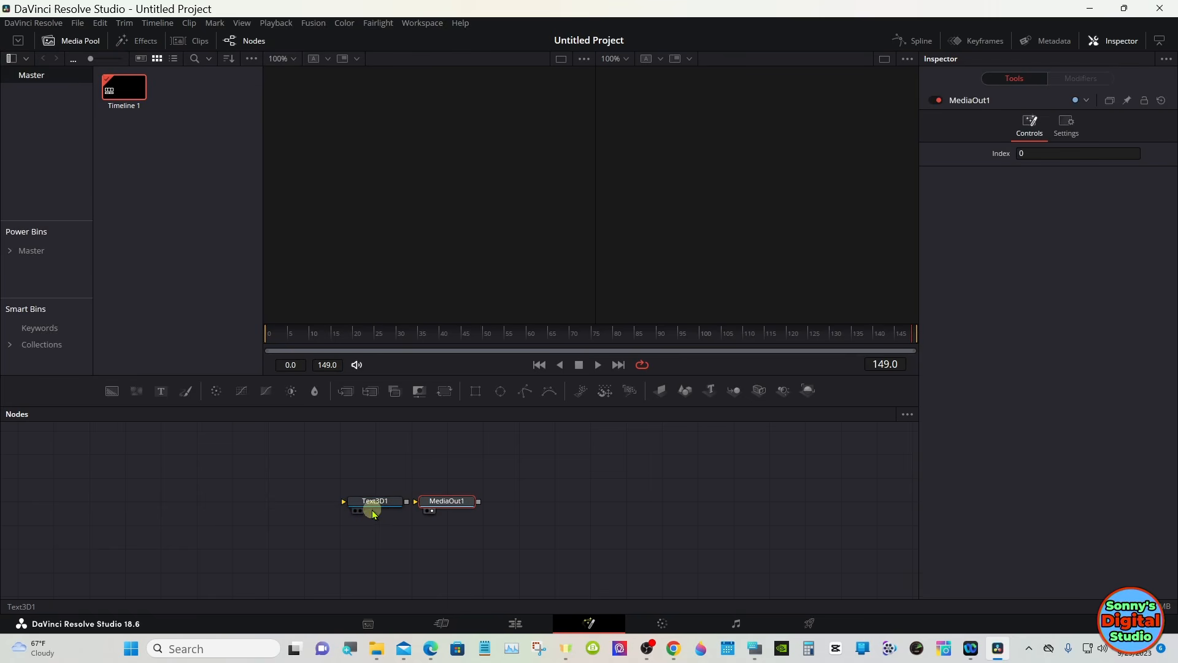
left_click_drag(448, 502, 801, 508)
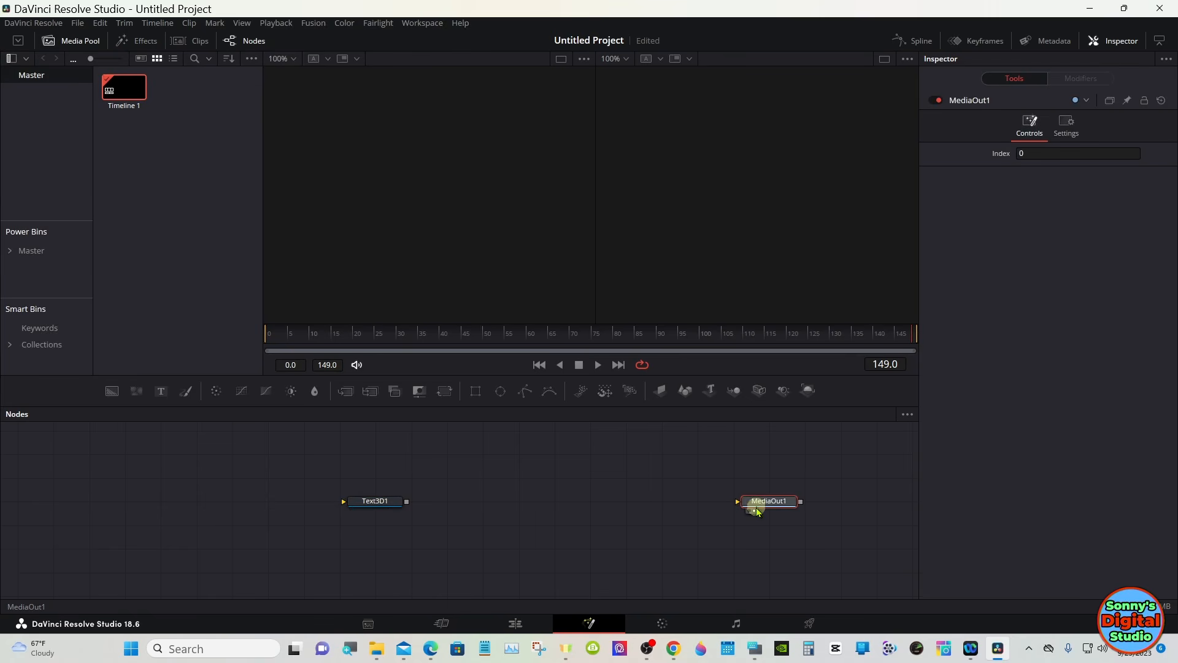
- Enter GOLD as the styled text of the Text3D1 node, using the on-screen keyboard
left_click(394, 501)
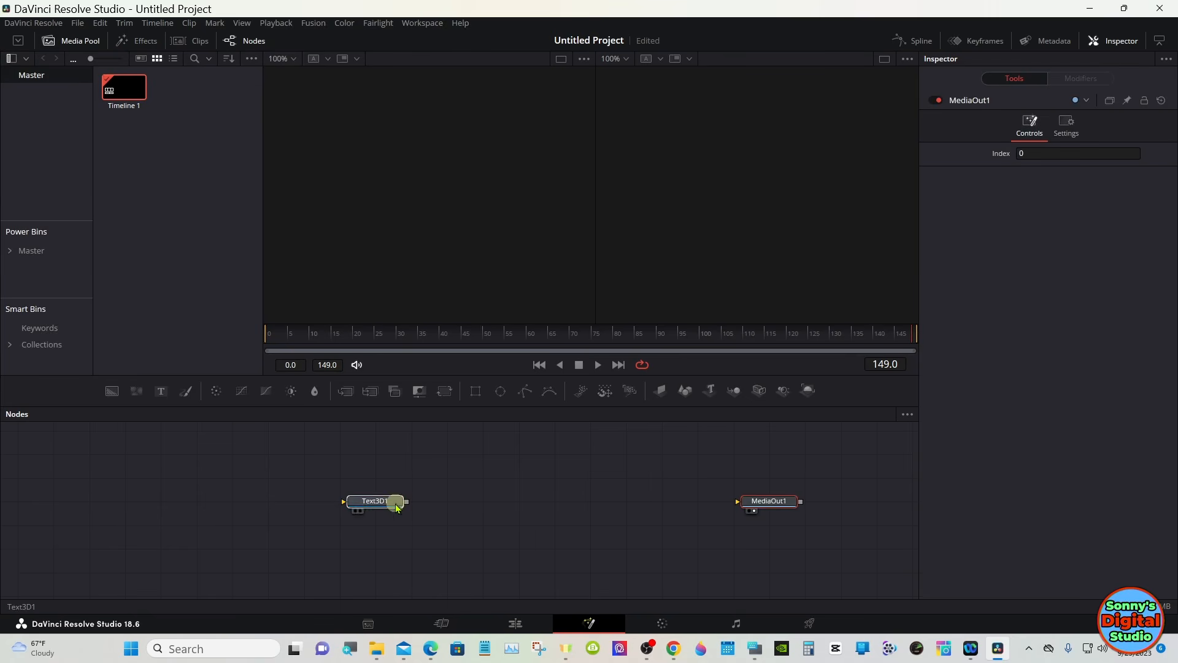
left_click(754, 649)
left_click_drag(747, 502, 850, 485)
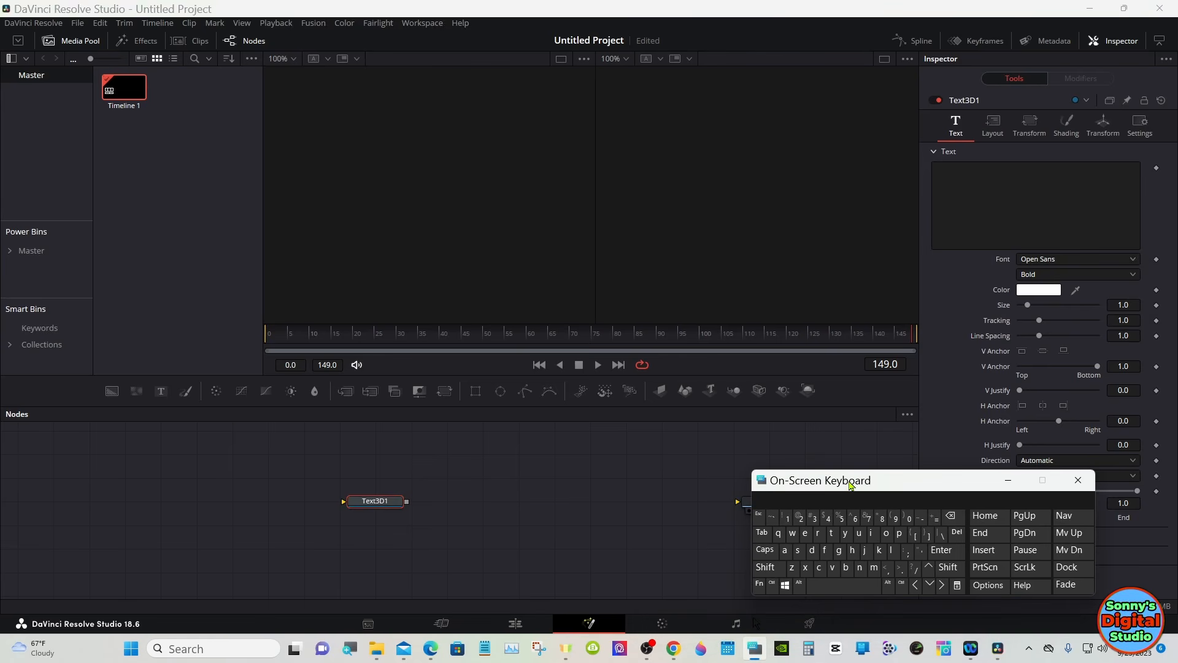
left_click(953, 173)
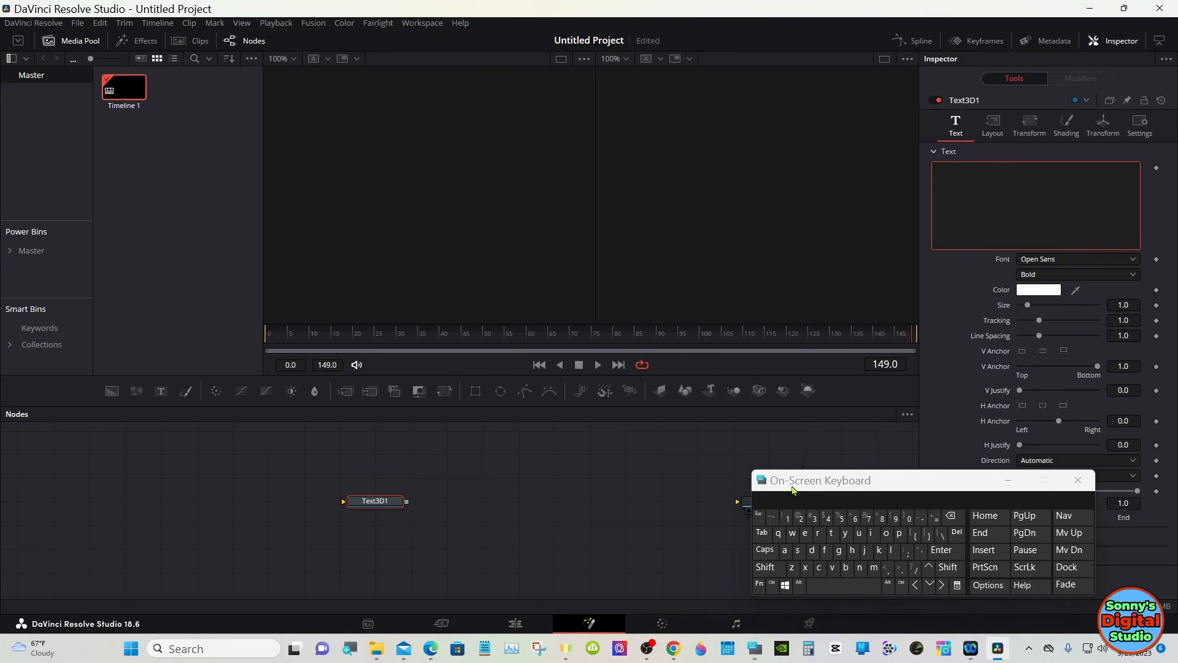
left_click(767, 549)
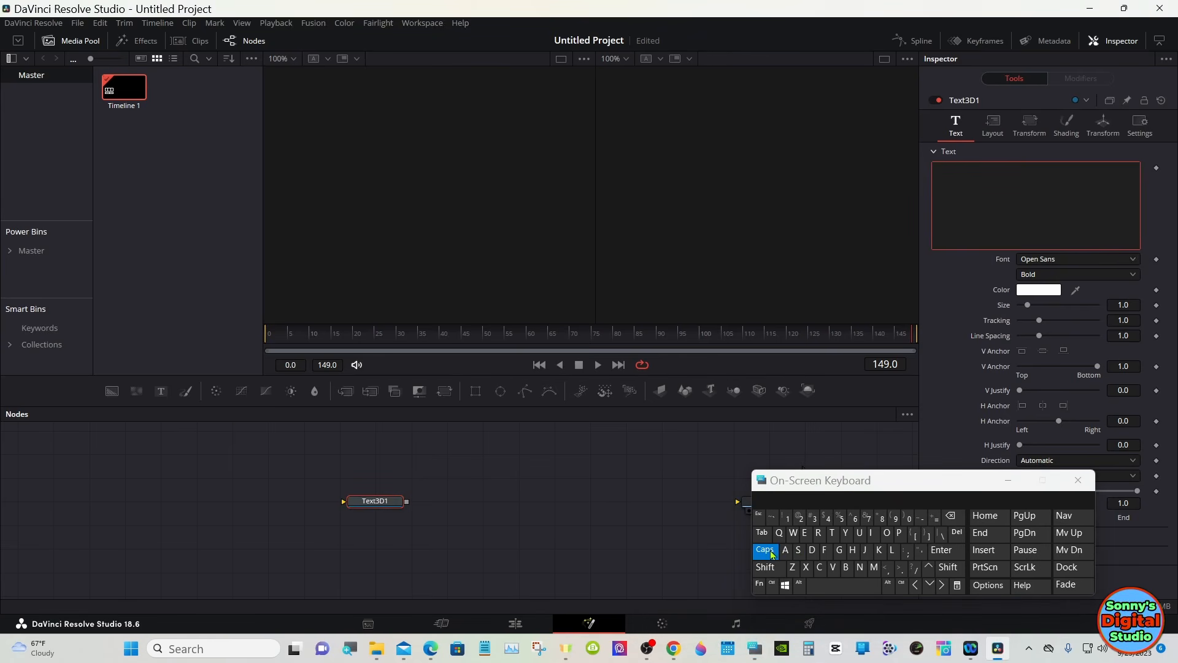
left_click(838, 549)
left_click(886, 532)
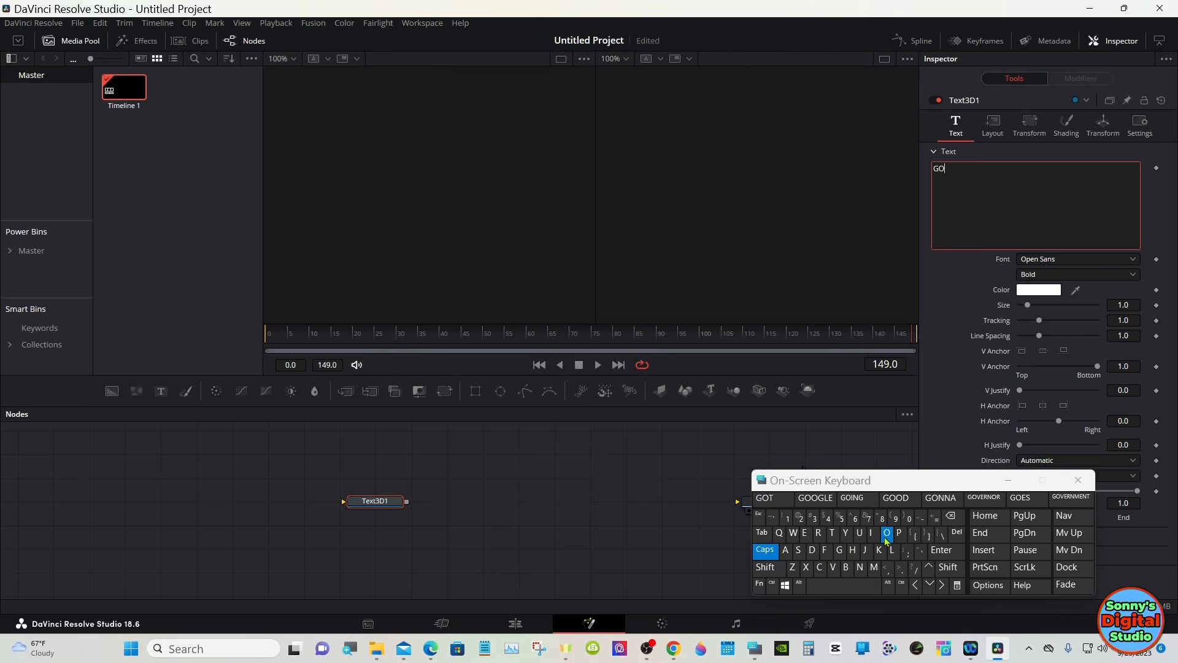
left_click(893, 551)
left_click(811, 549)
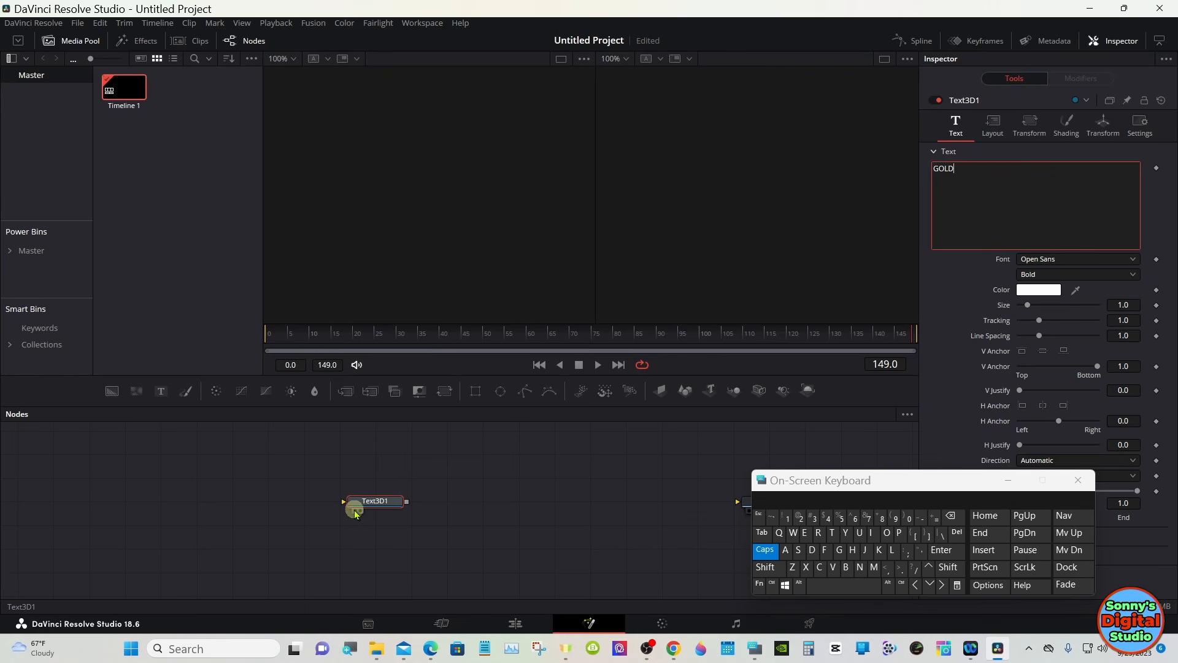
- Show Text3D1 in the first viewer and rotate the perspective view to see the GOLD text from the side
left_click(356, 512)
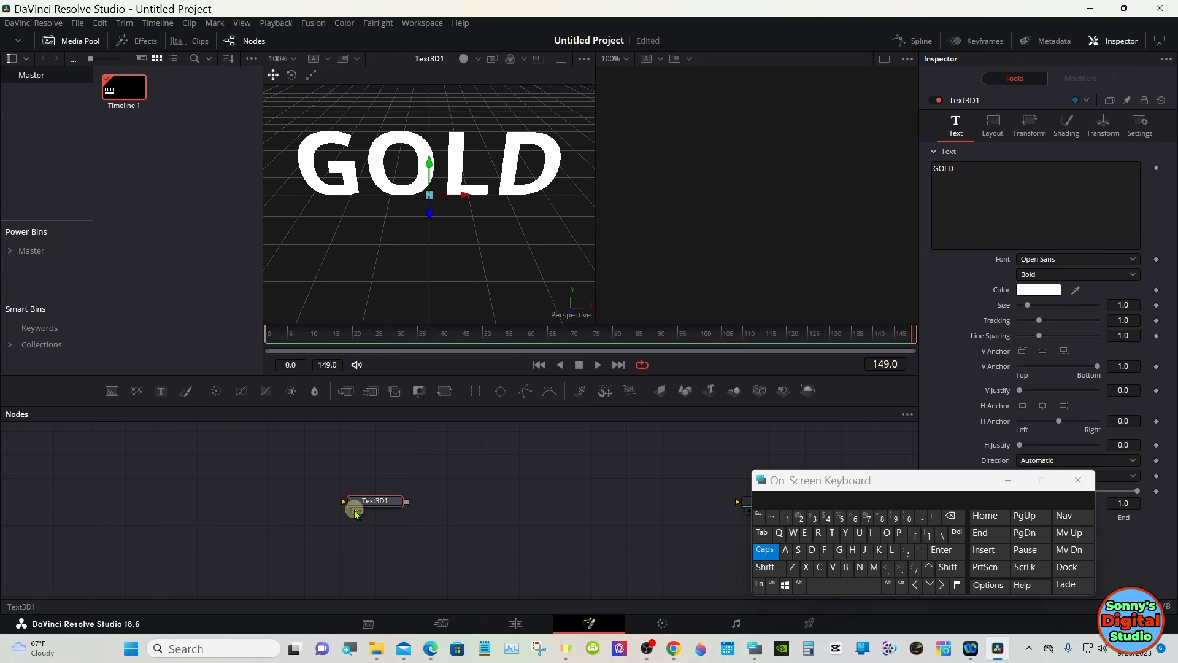
left_click(644, 532)
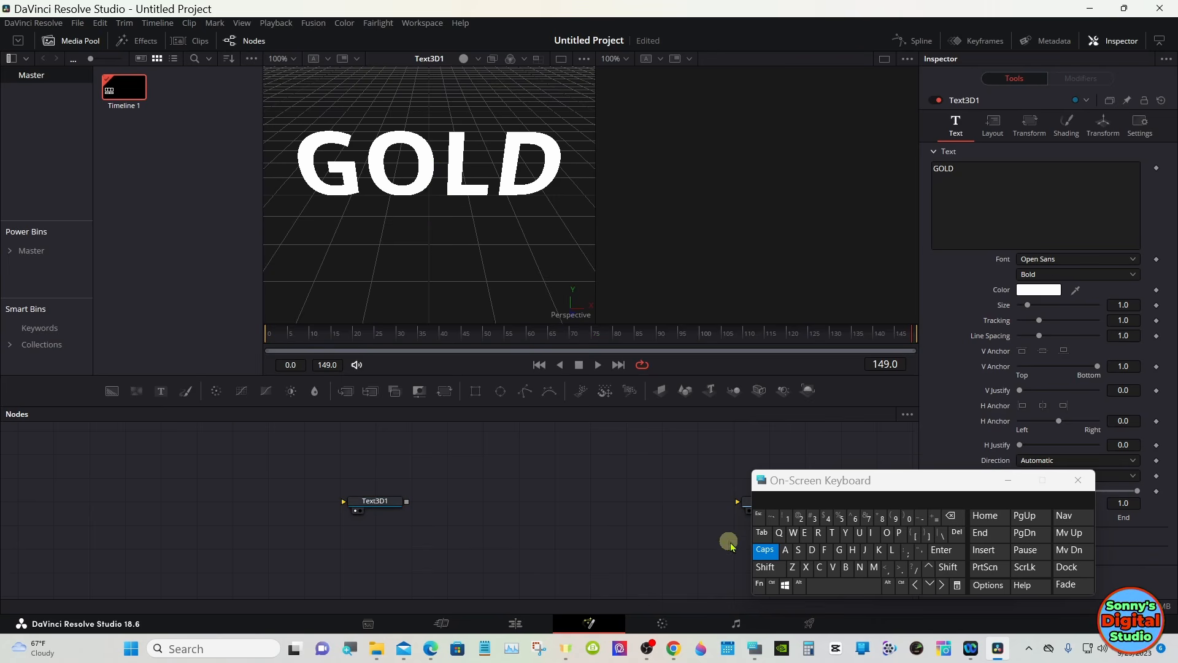
left_click(765, 566)
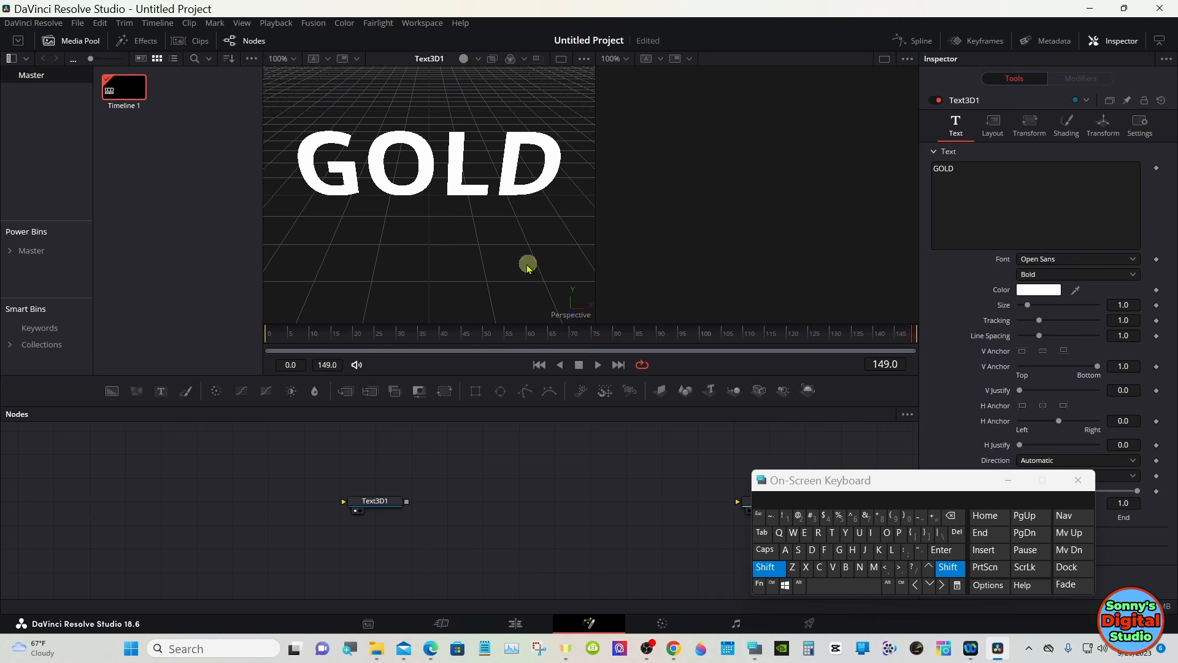
left_click_drag(528, 264, 289, 257)
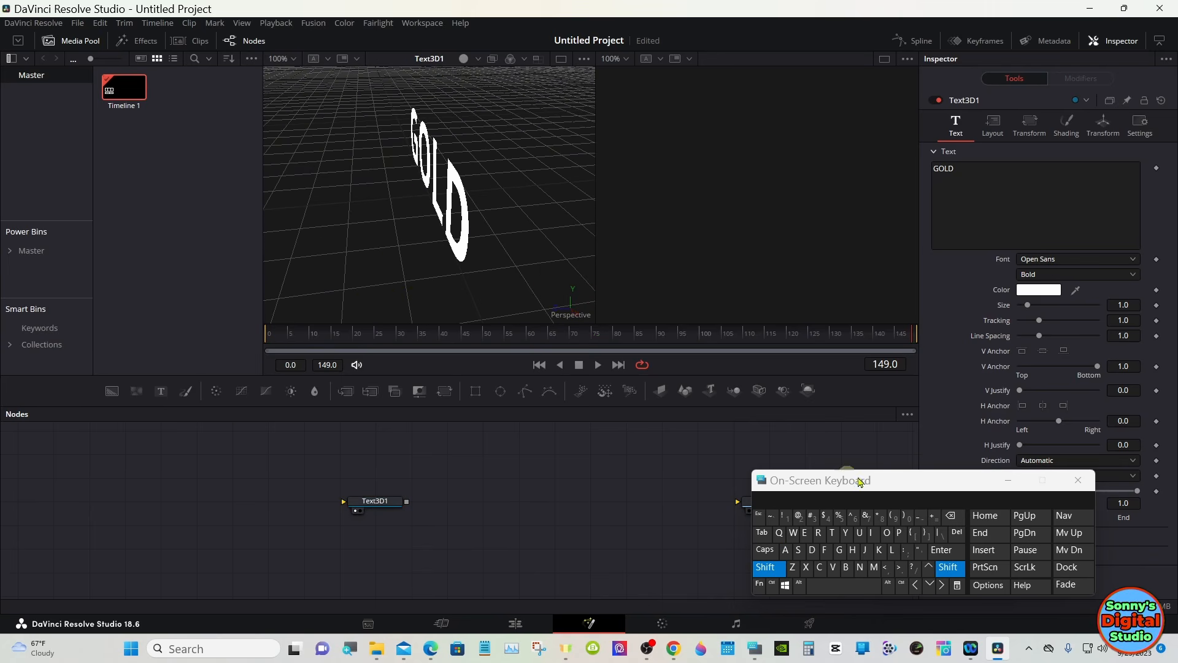
left_click_drag(860, 481, 663, 447)
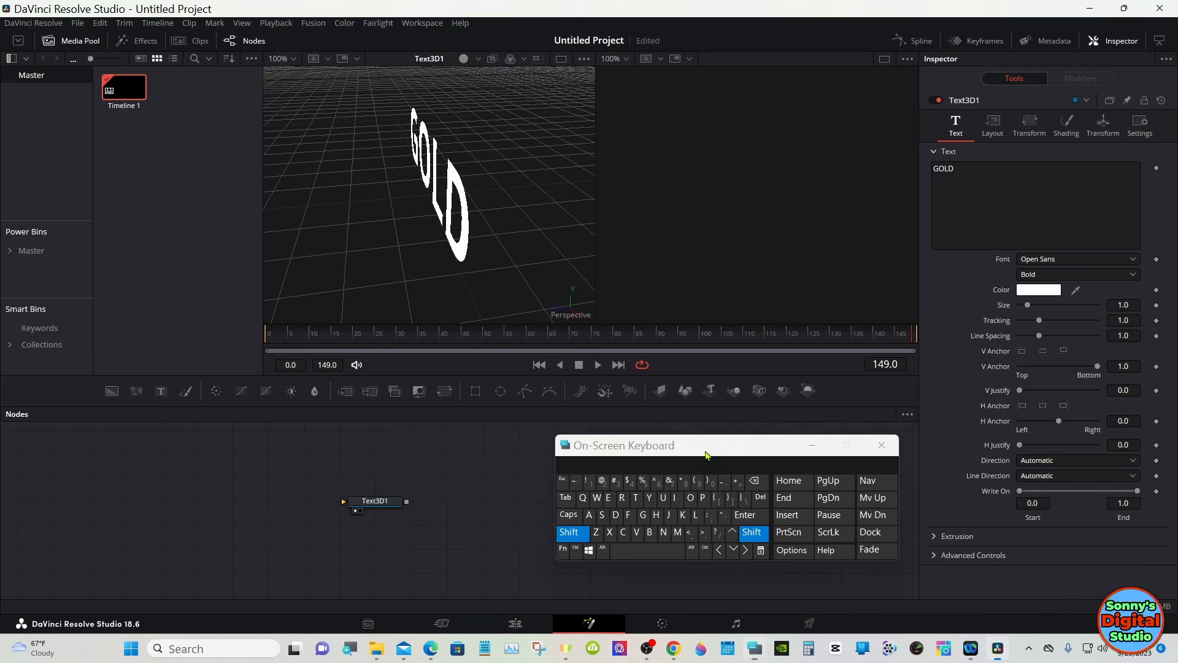
left_click(571, 533)
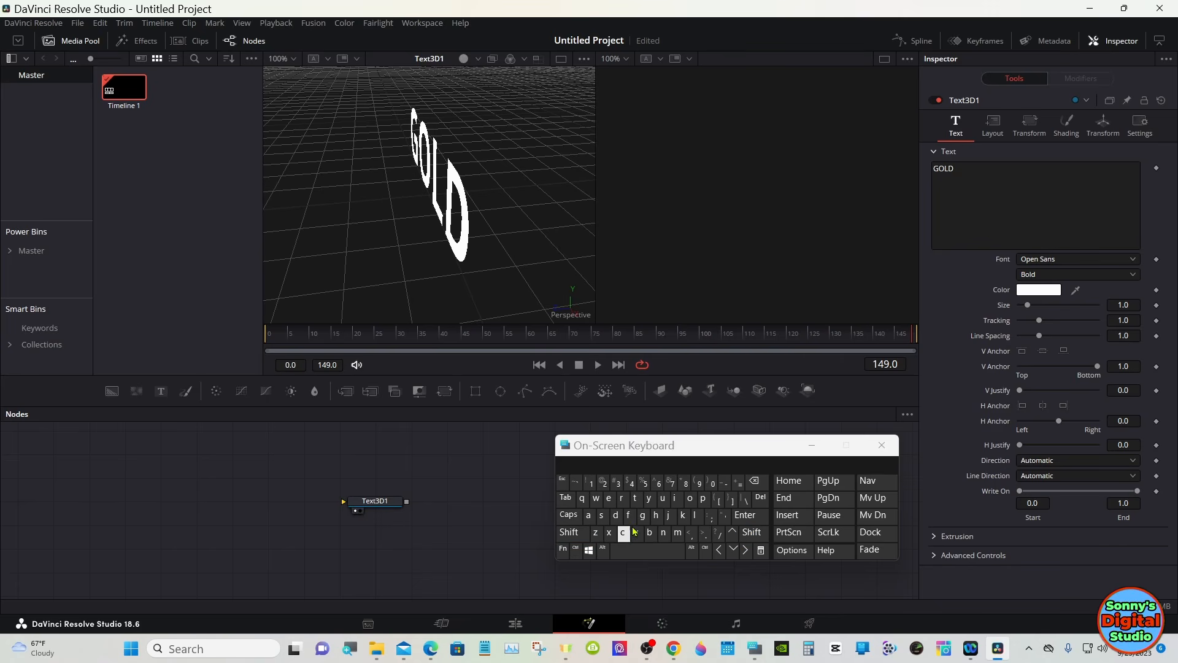
- Set the text's extrusion depth to 0.15 and turn on lighting in the 3D viewer
left_click(934, 536)
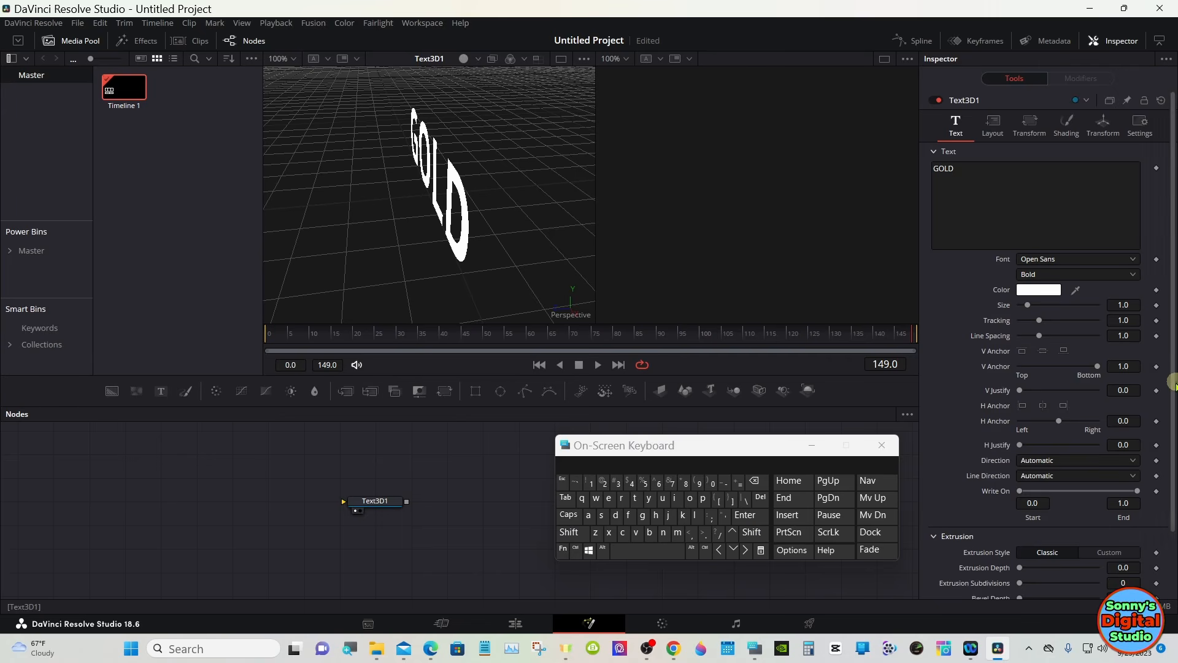
left_click_drag(1172, 383, 1170, 446)
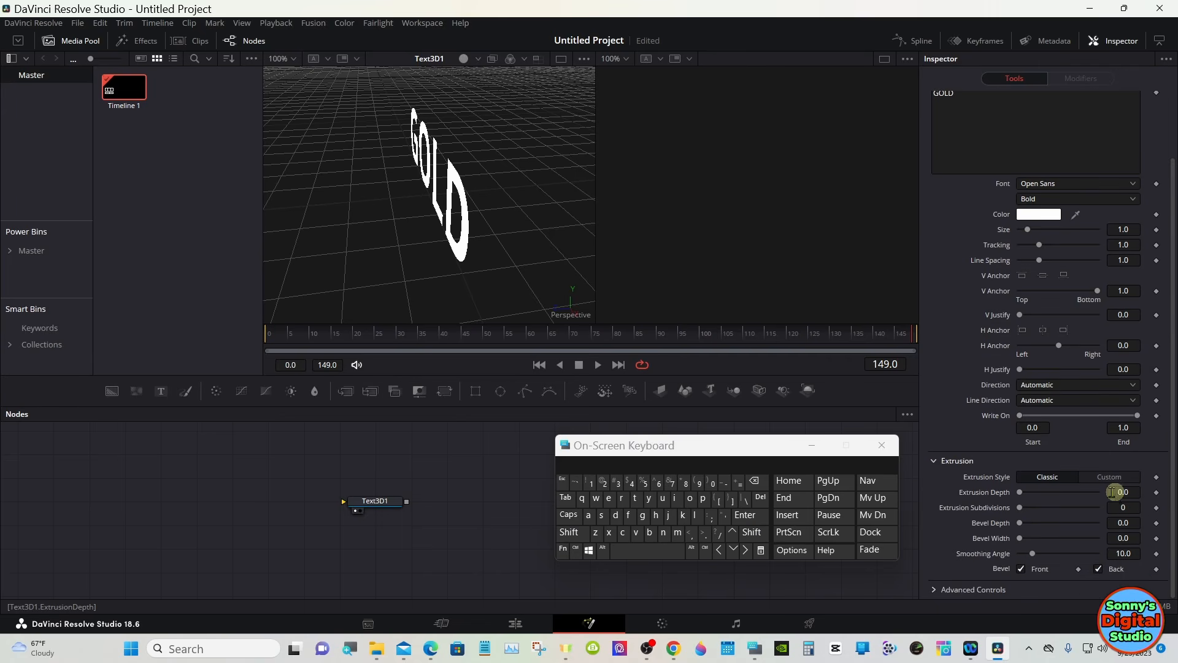
left_click(1070, 492)
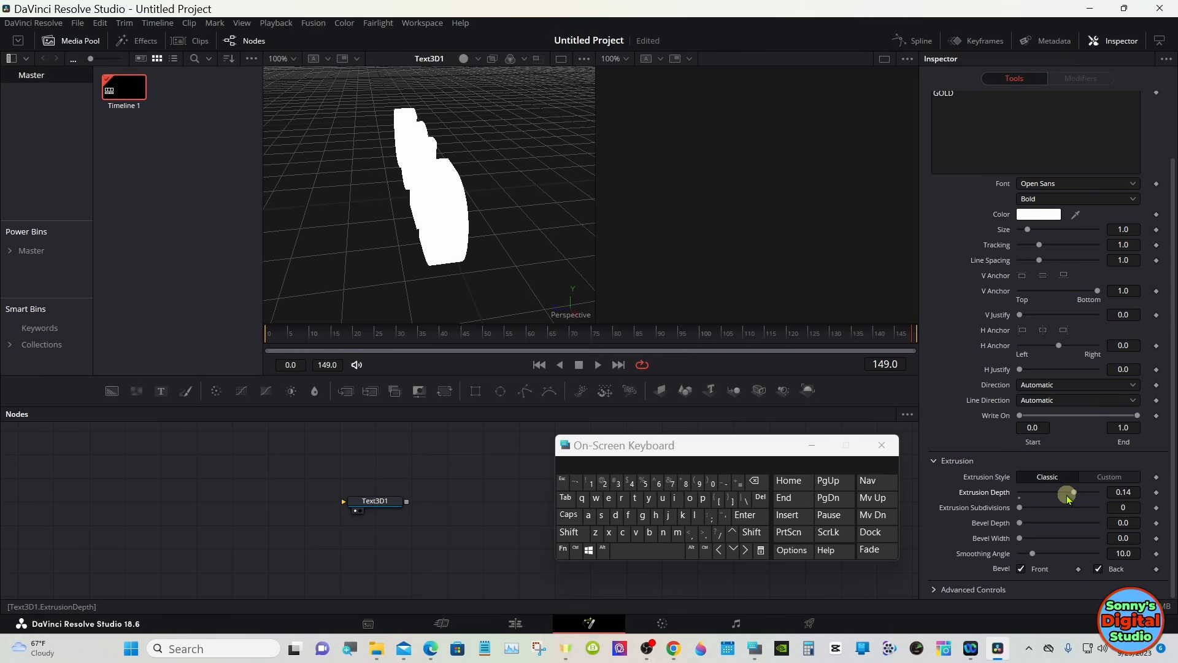
left_click(1123, 492)
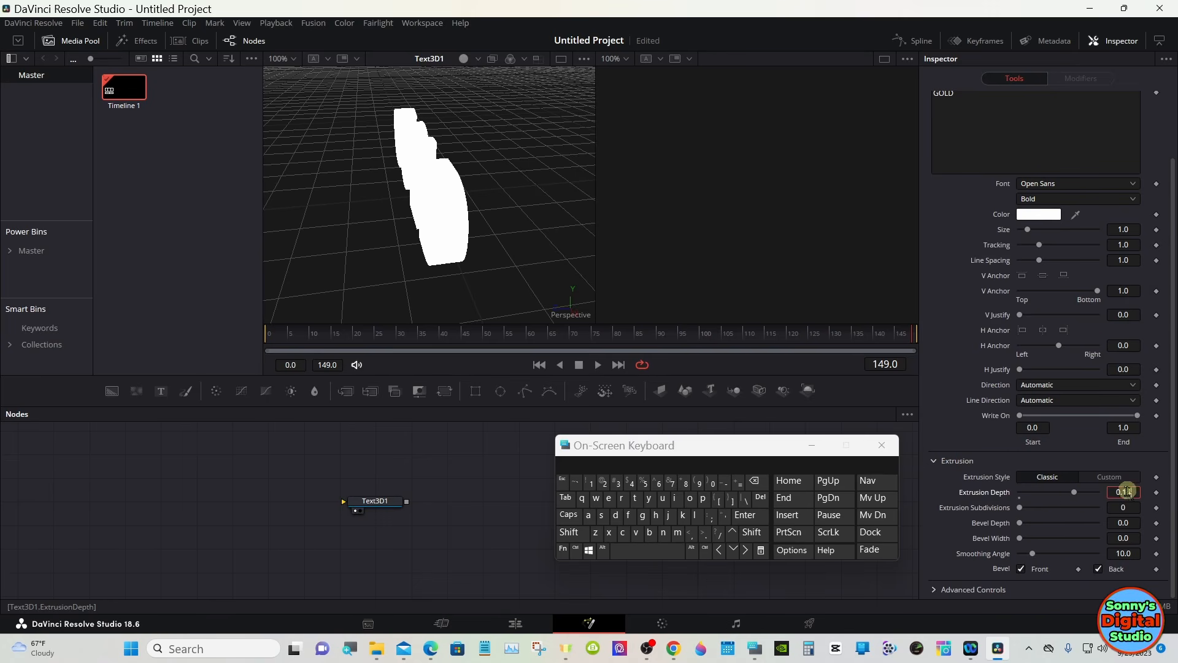
left_click(754, 481)
left_click(646, 484)
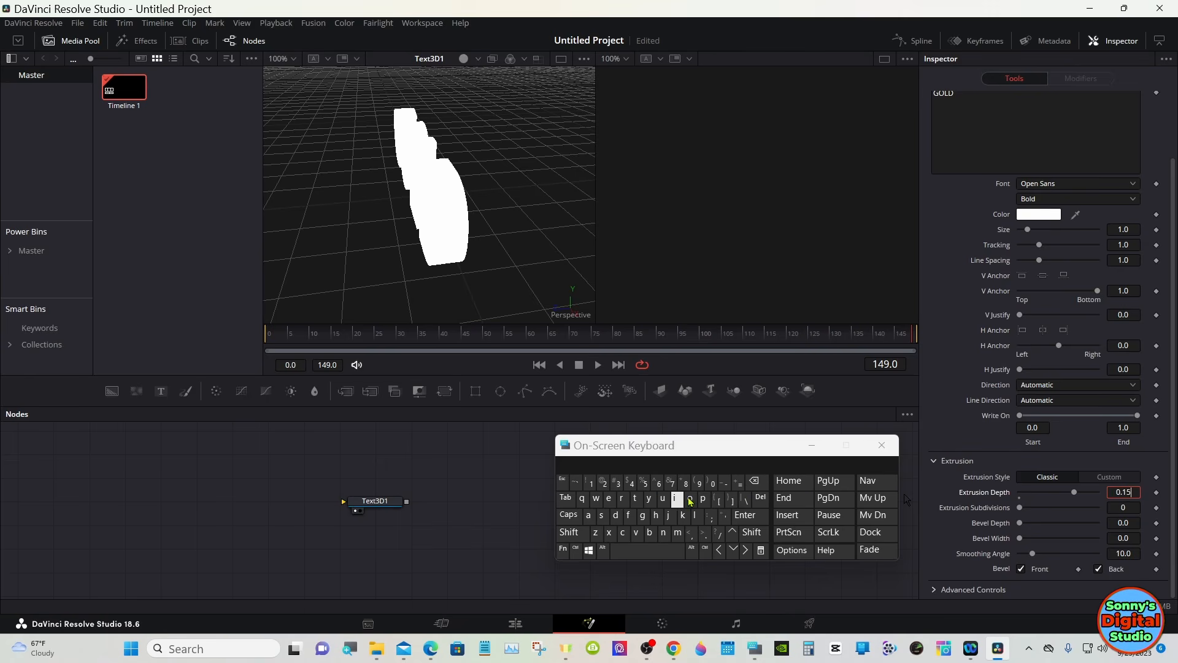
left_click(745, 515)
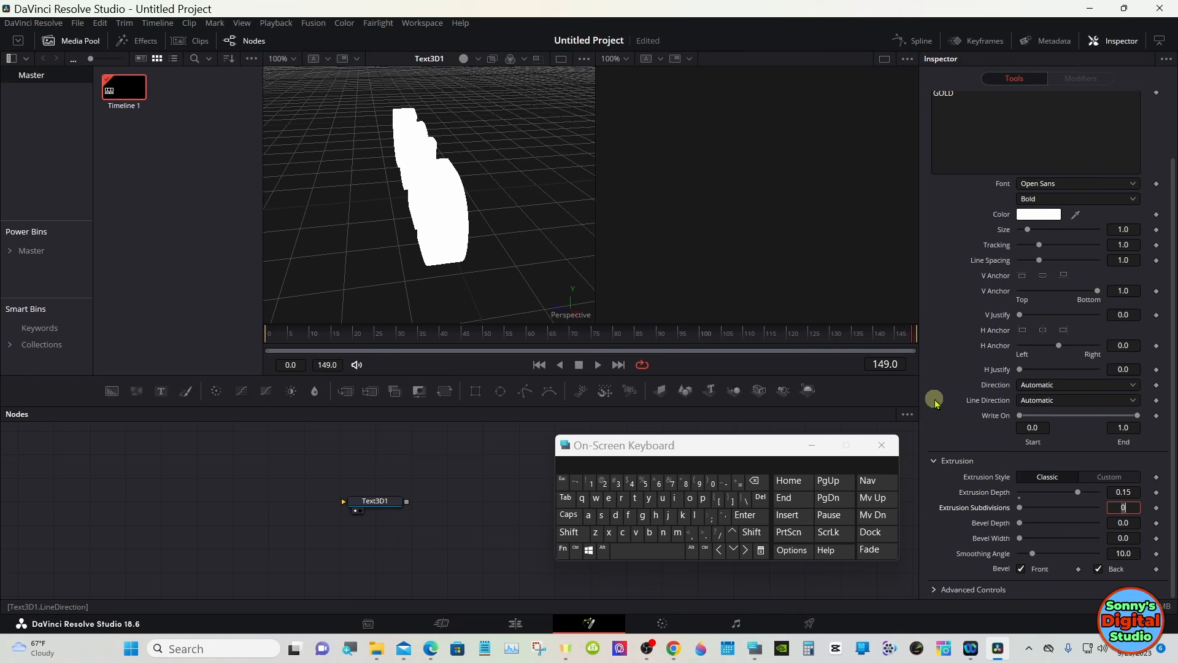
left_click(463, 60)
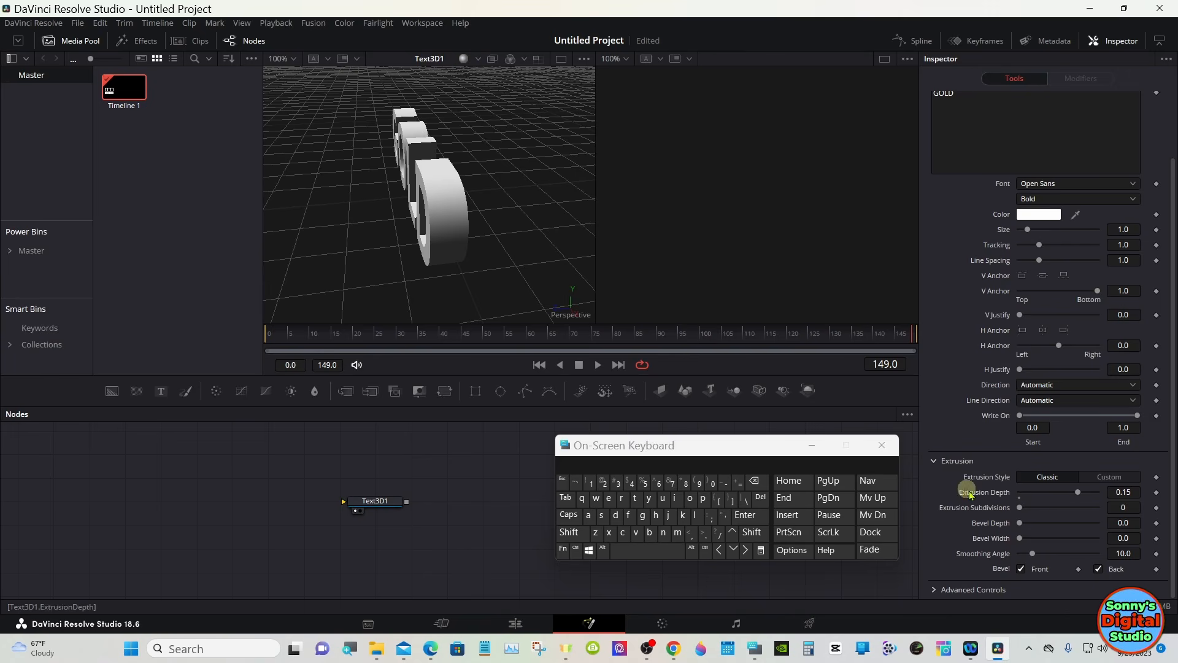
- Set both the bevel depth and the bevel width of the extruded text to 0.02
left_click(1131, 523)
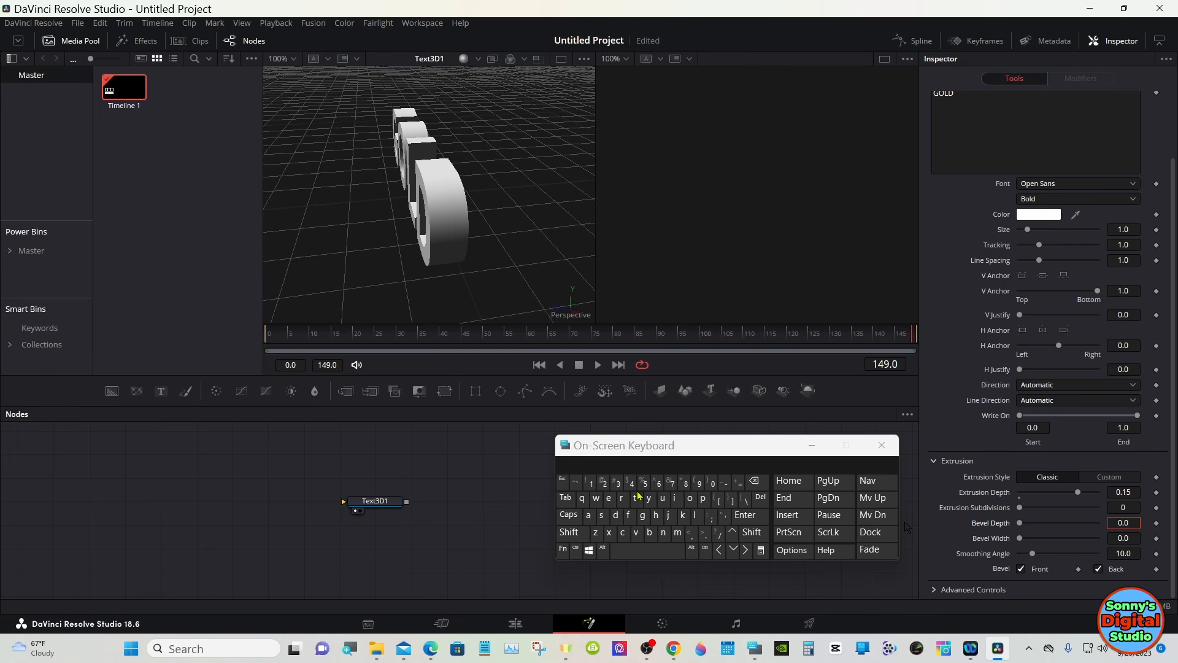
left_click(604, 484)
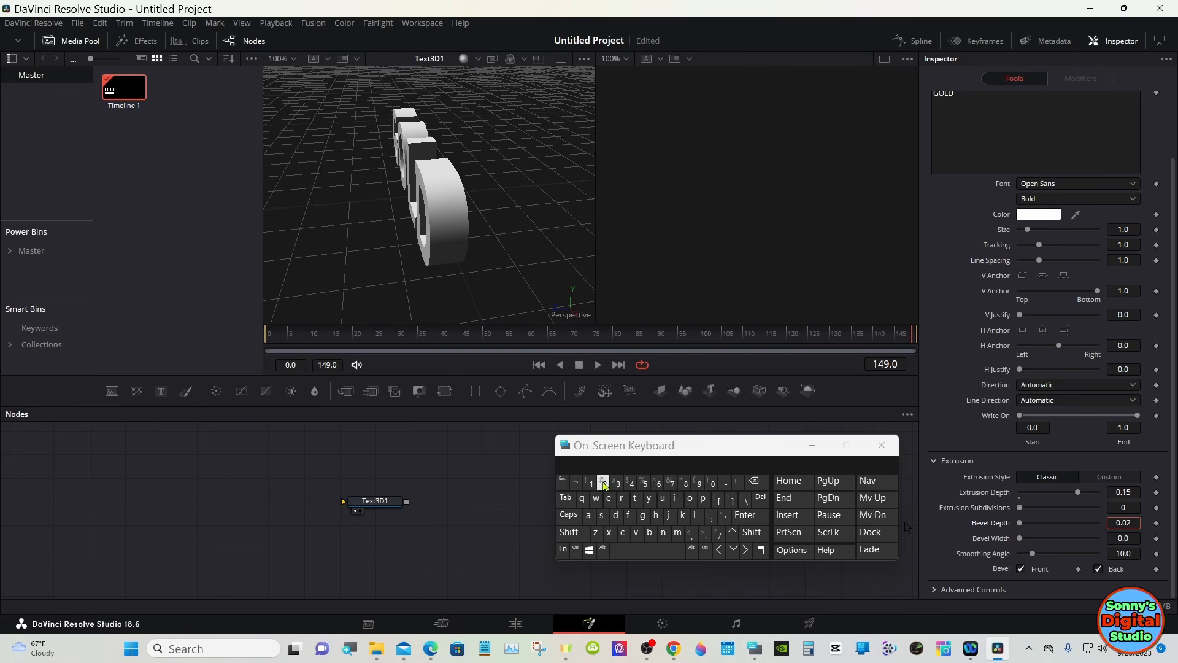
left_click(755, 516)
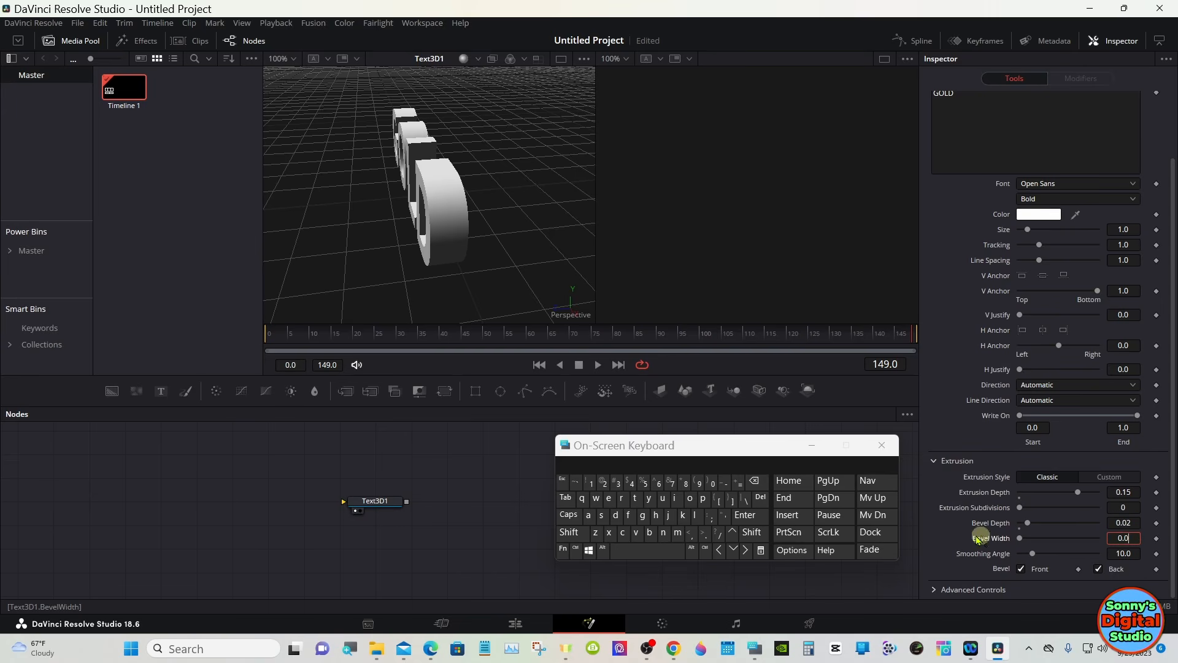
left_click(603, 484)
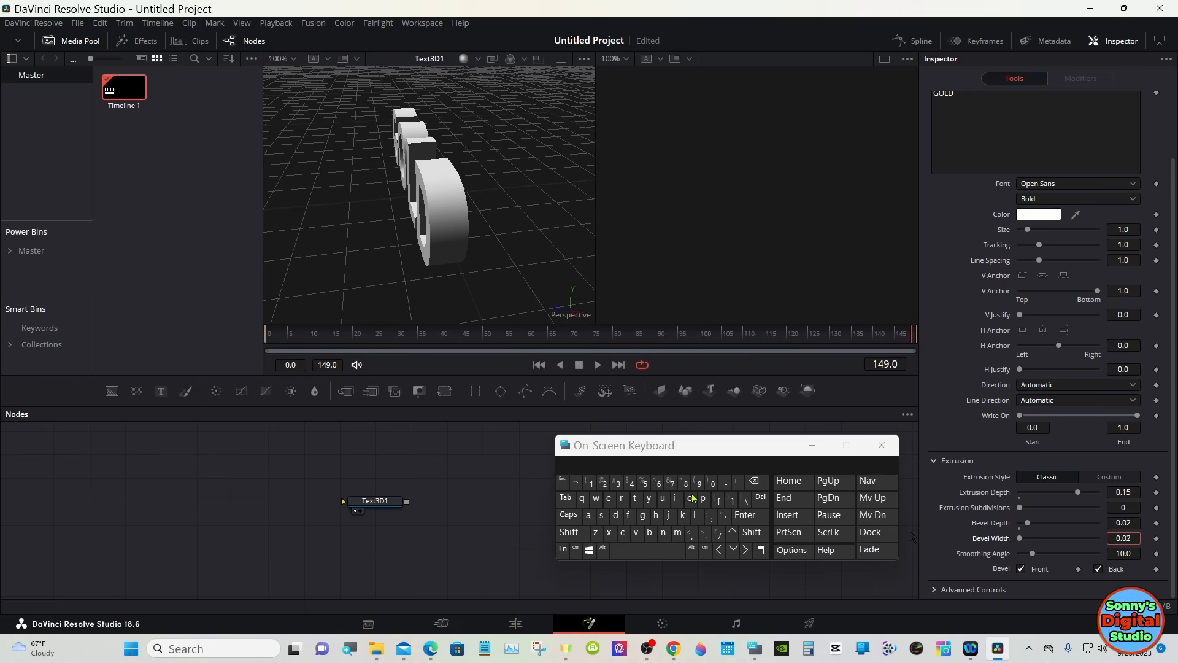
left_click(752, 516)
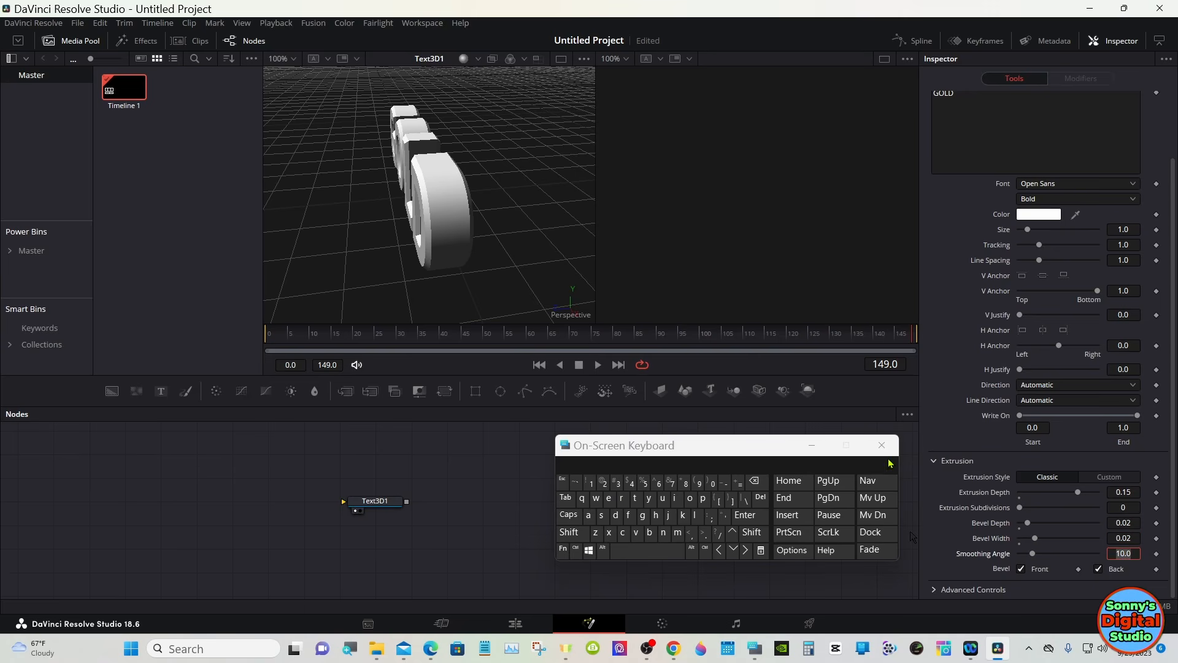
left_click(934, 413)
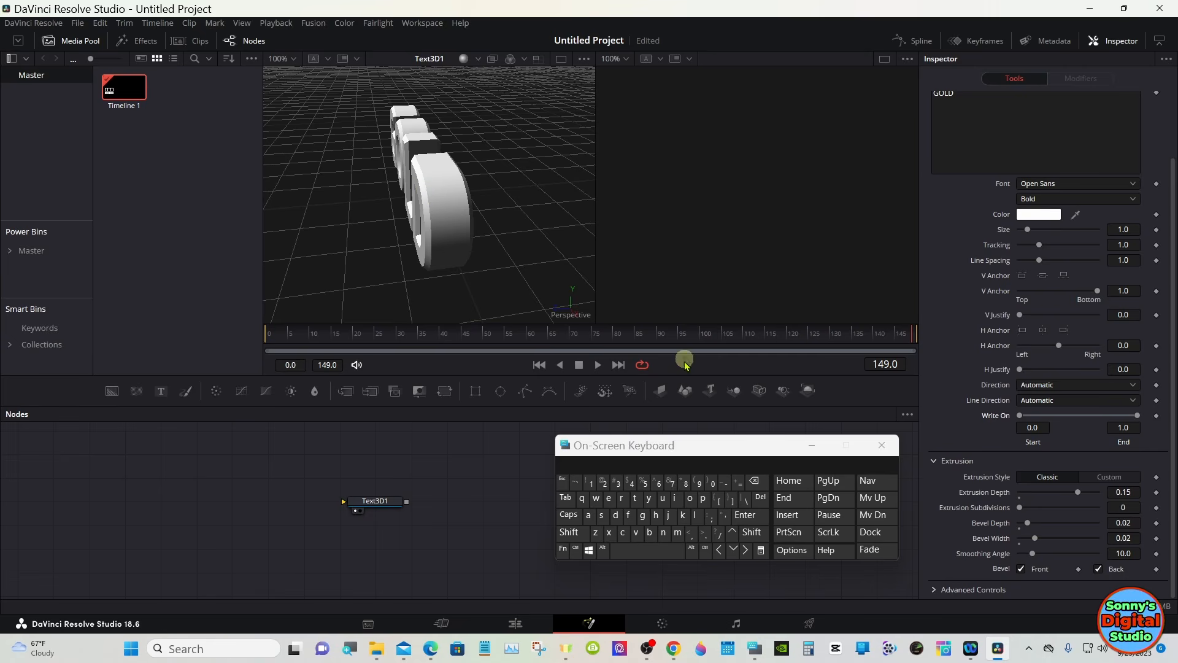
- Change the extrusion style to Custom and flatten the tangents of all upper points on the extrusion profile curve
left_click_drag(781, 447, 748, 448)
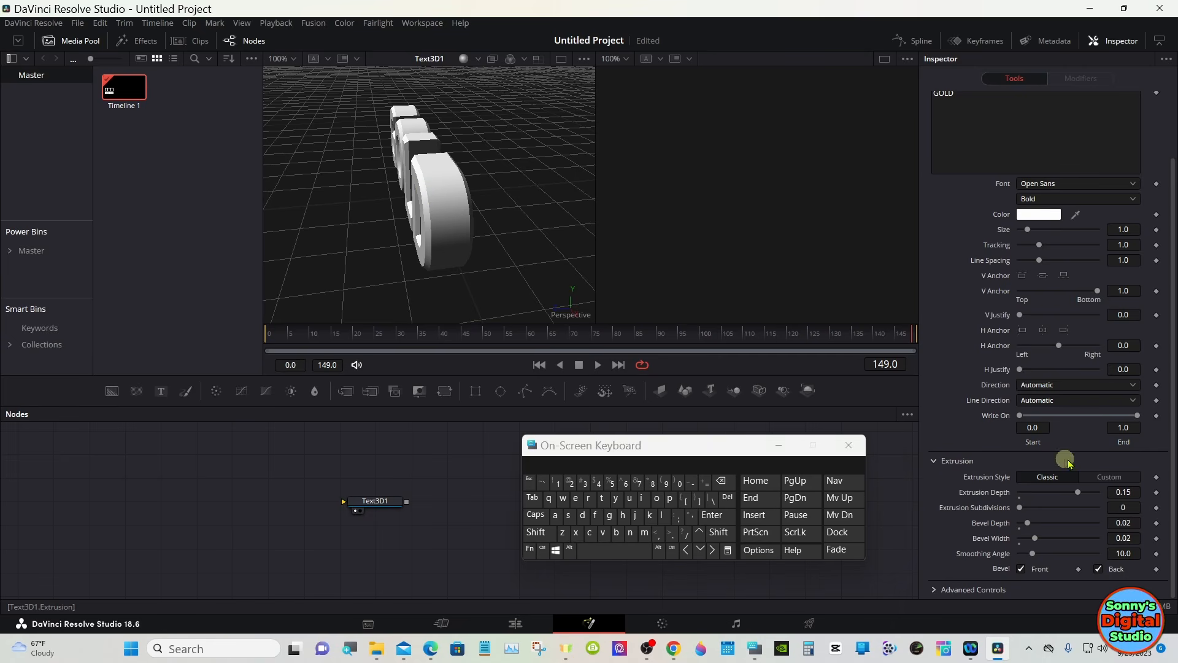
left_click(1120, 480)
left_click_drag(1126, 498, 1021, 493)
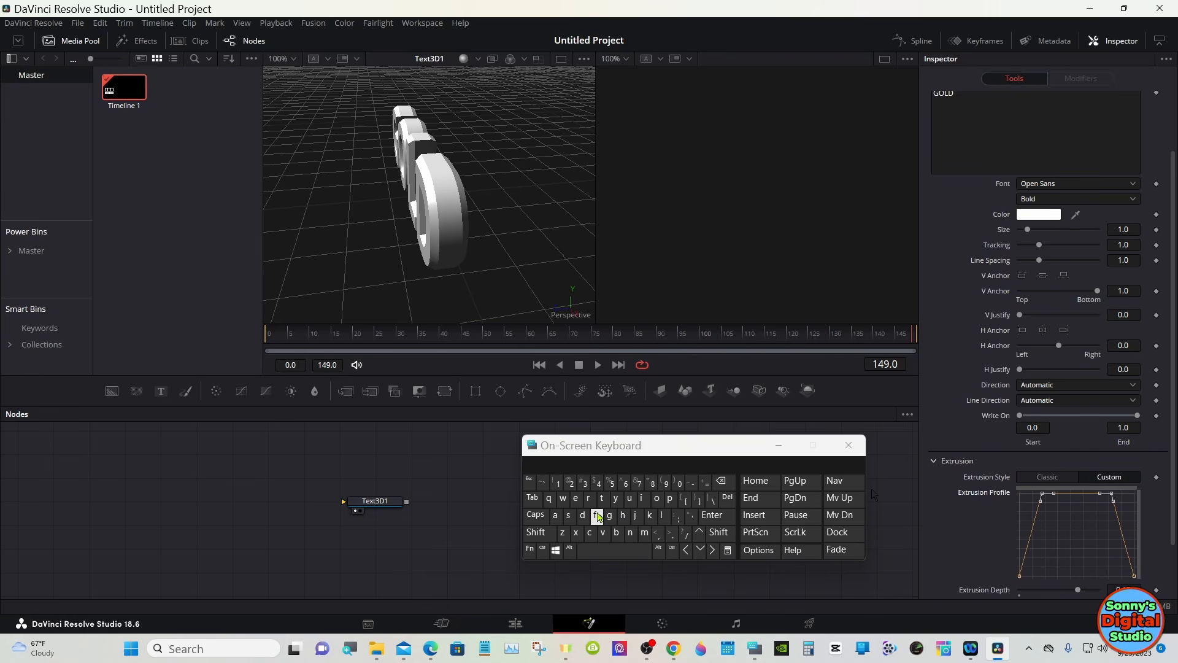
left_click(597, 517)
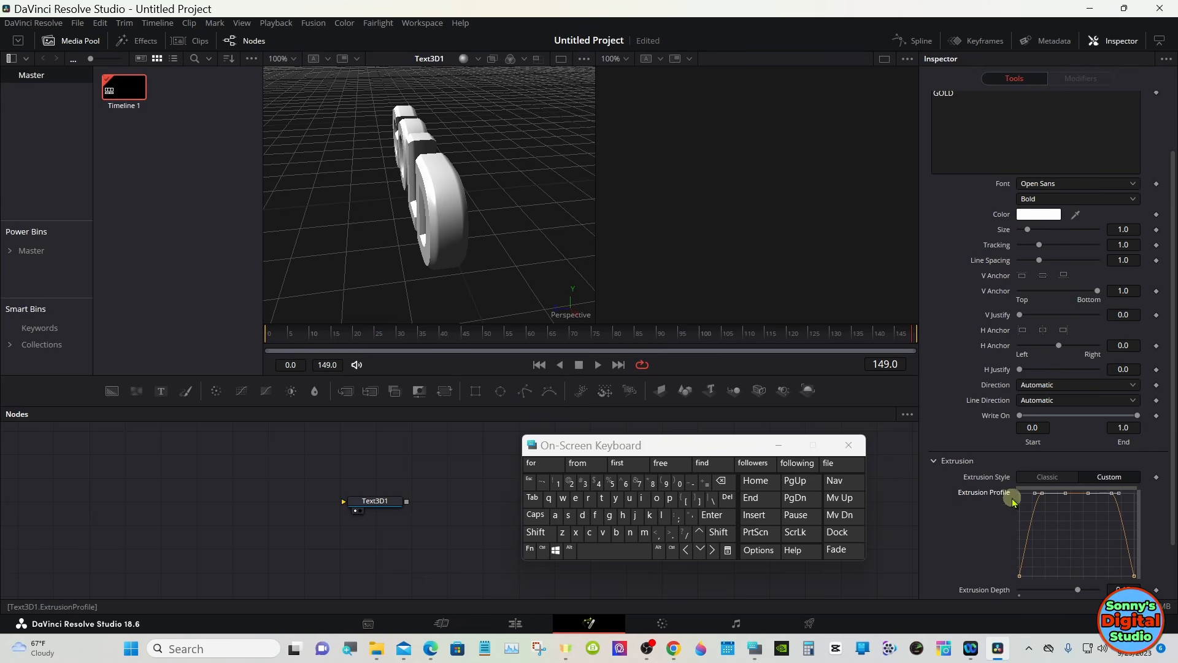
- Pull the outer handles of the extrusion profile's two upper corner points out toward the graph's edges to round the bevels
left_click(1031, 499)
left_click_drag(1031, 497, 1033, 500)
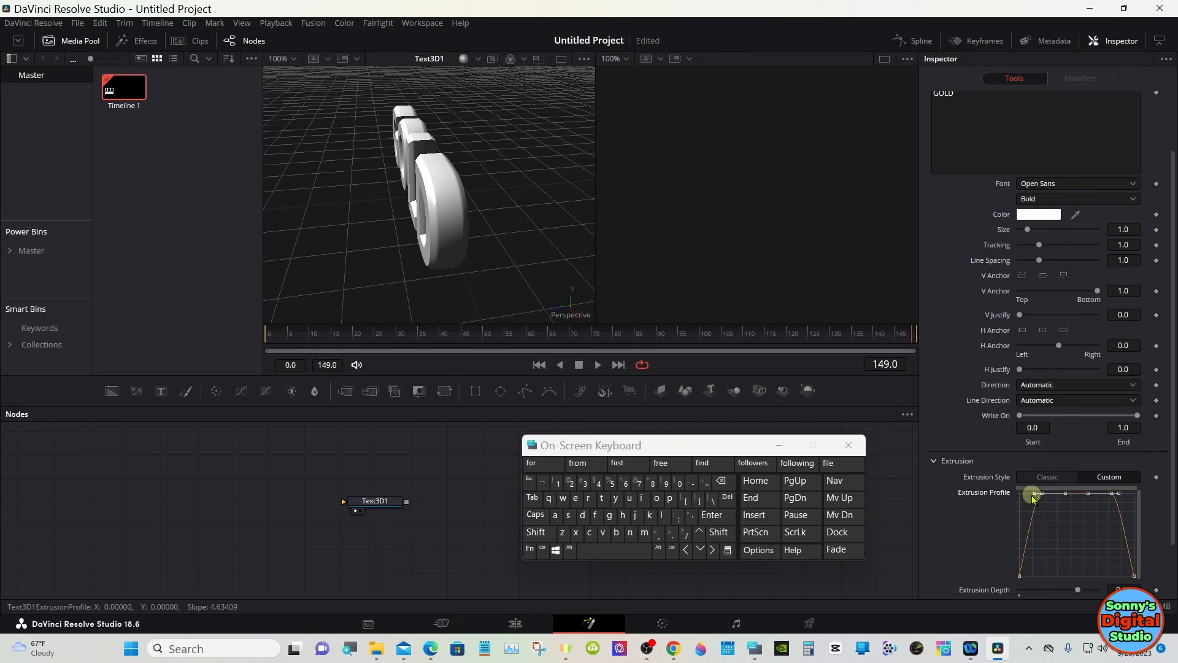
left_click_drag(1032, 496, 1034, 496)
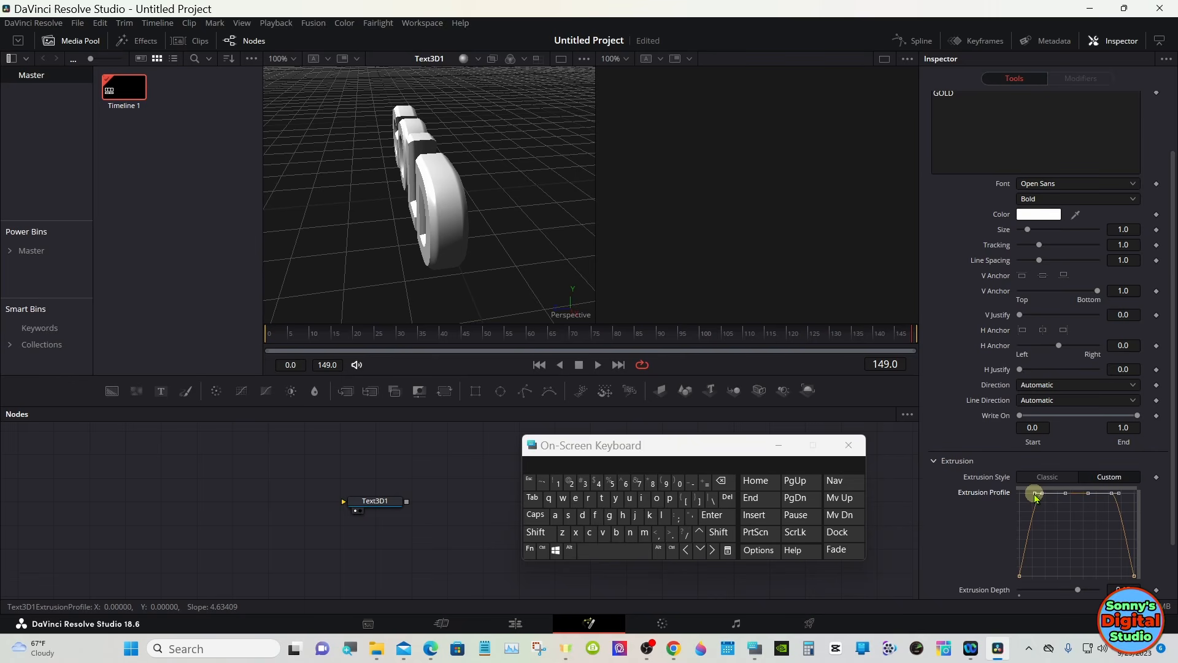
left_click_drag(1037, 497, 1021, 498)
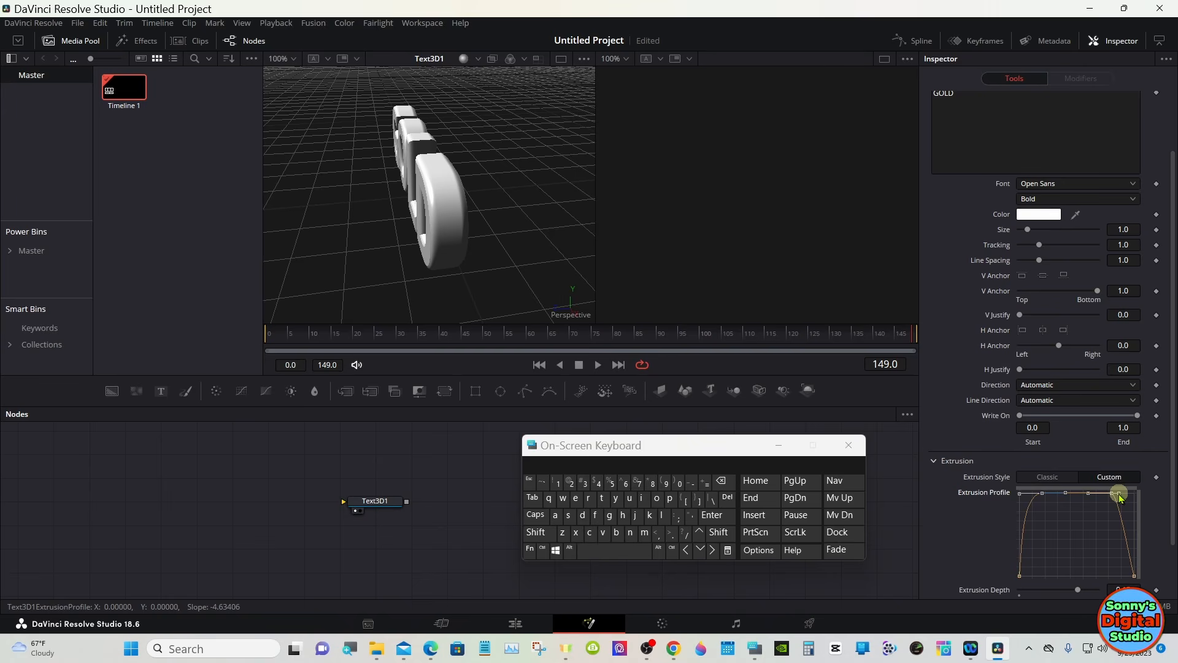
left_click_drag(1122, 498, 1132, 497)
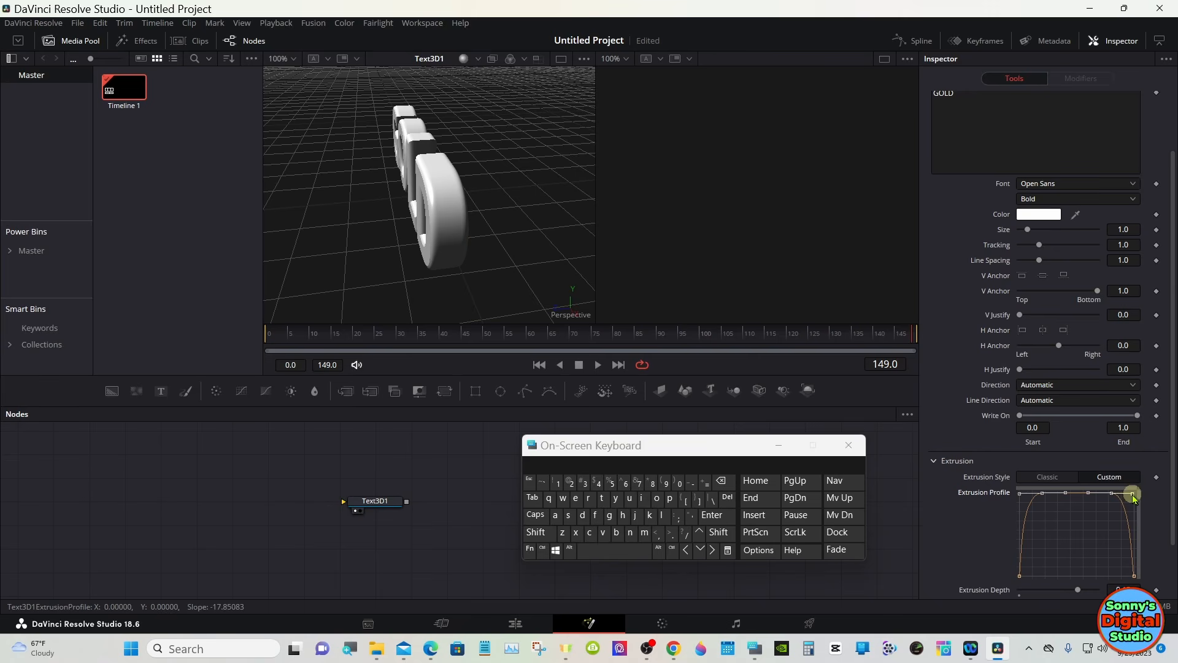
left_click_drag(1133, 498, 1130, 518)
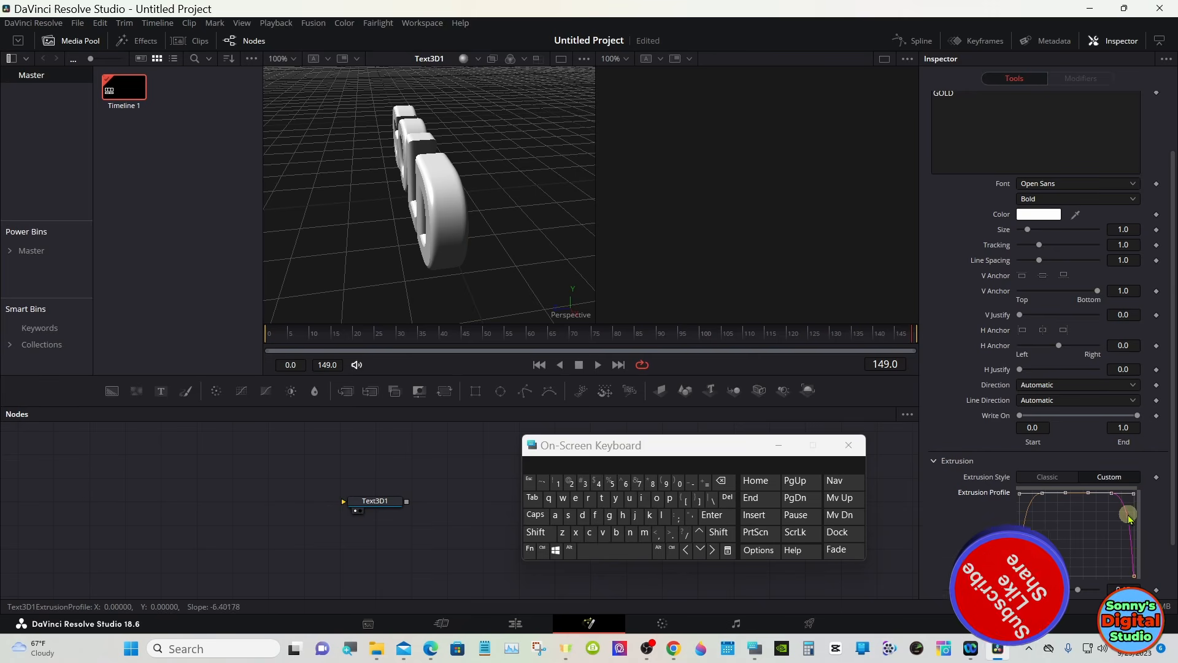
- Switch the text's extrusion style back to Classic, and try a larger smoothing angle before resetting it to 10.0
left_click(1048, 477)
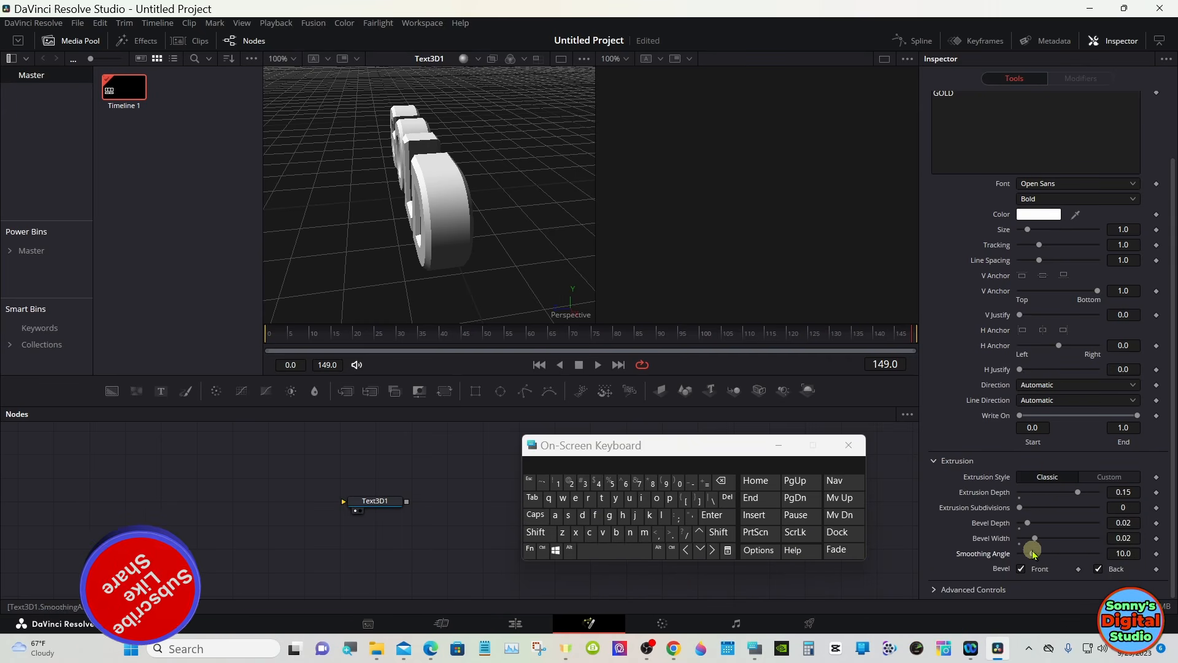
left_click_drag(1033, 554, 1099, 554)
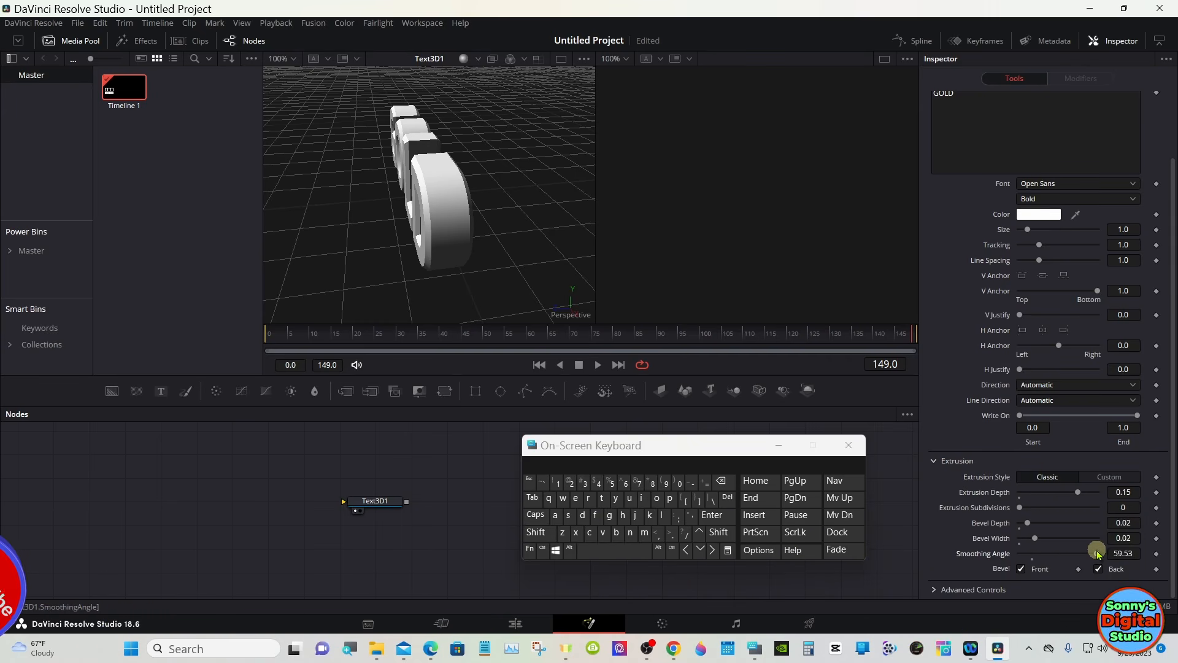
double_click(1033, 554)
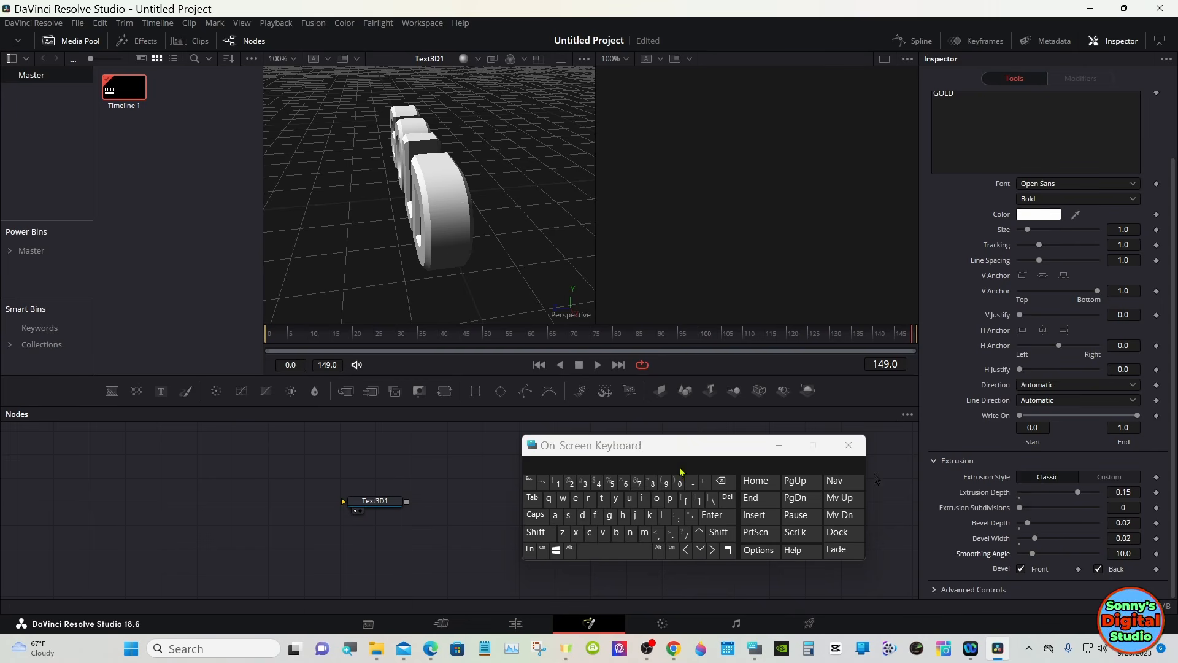
- Add a Replace Material 3D node after the Text3D1 node by searching the tool list for "rep"
left_click_drag(632, 447, 818, 419)
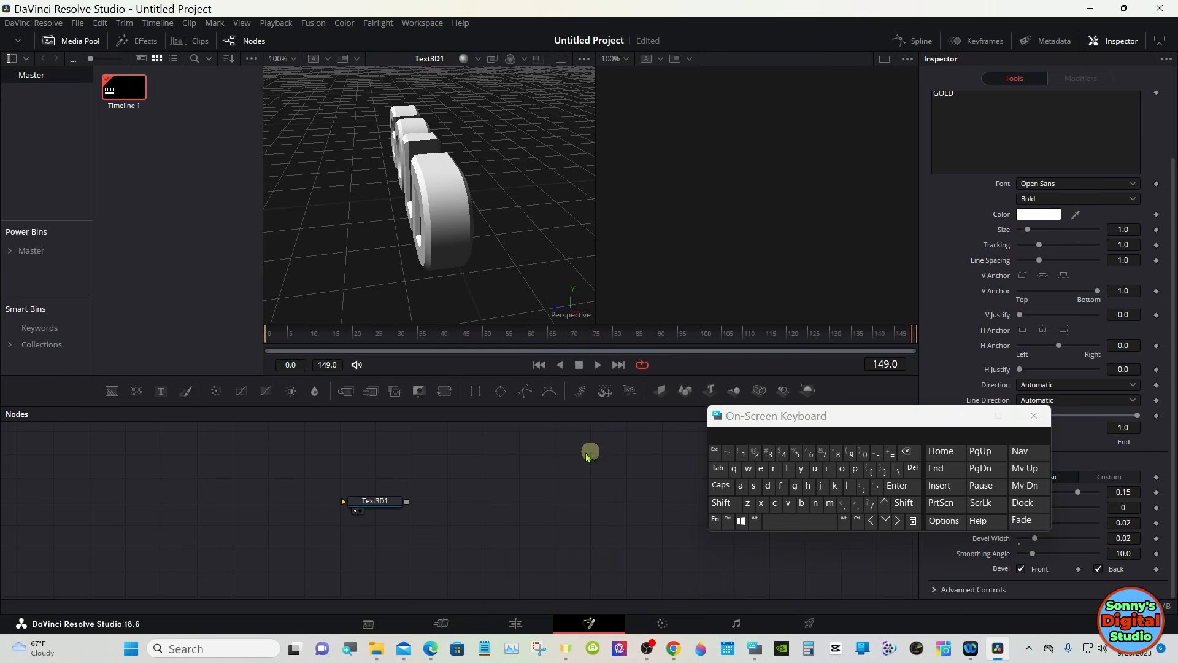
left_click(398, 500)
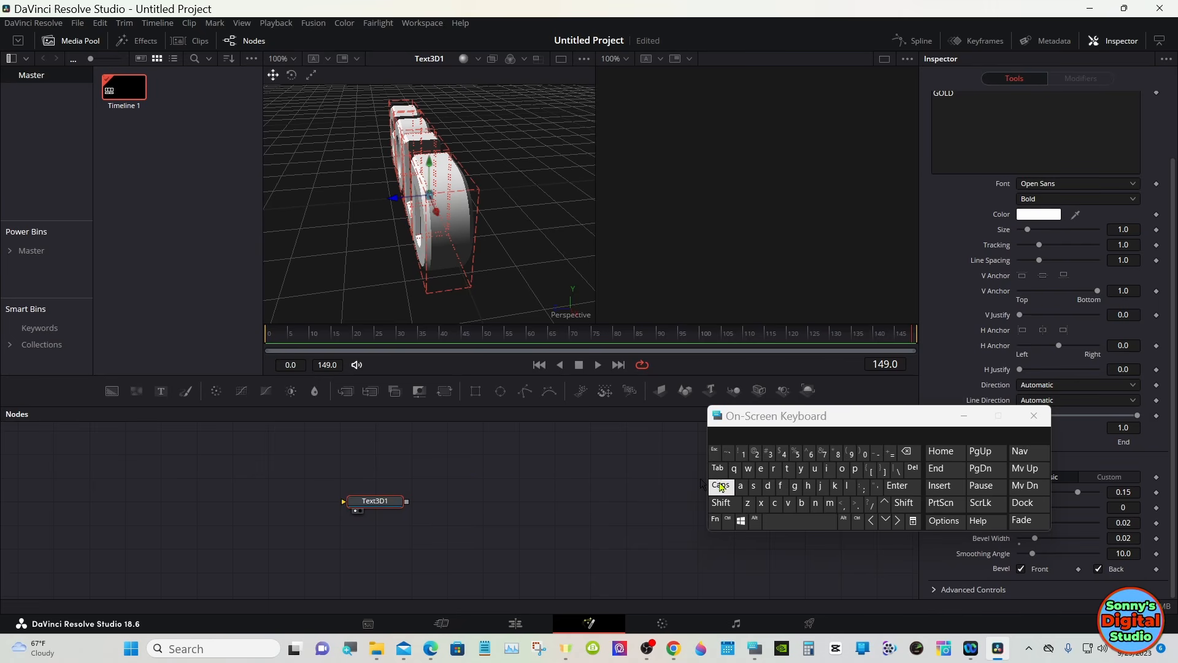
left_click(736, 504)
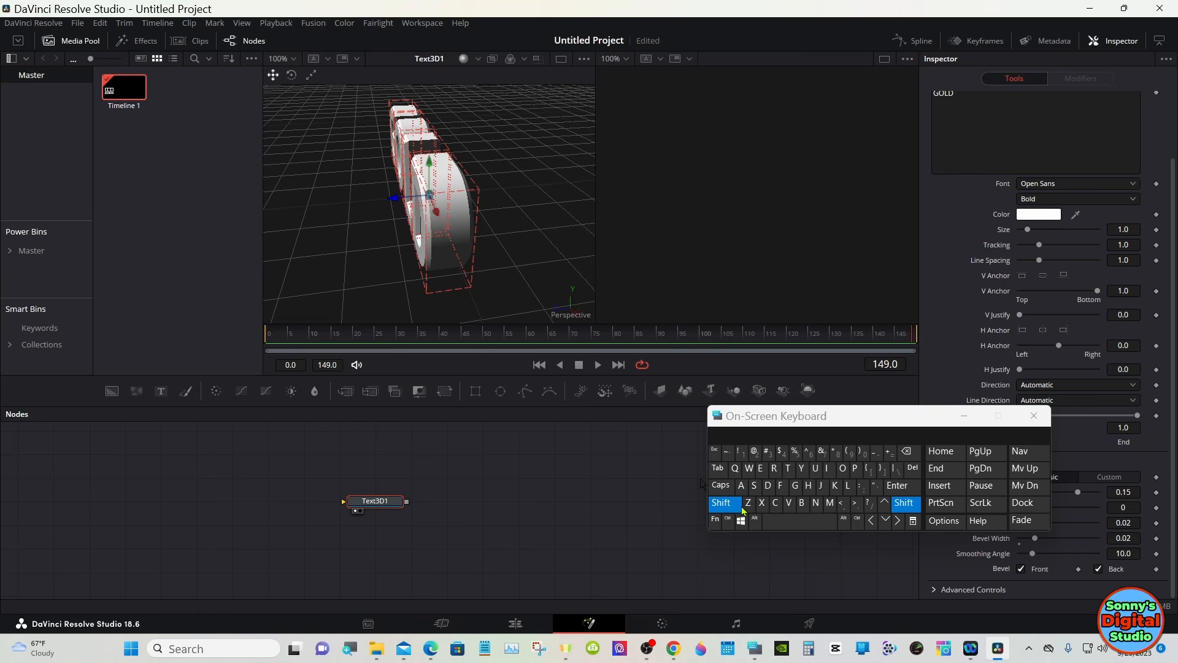
left_click(769, 521)
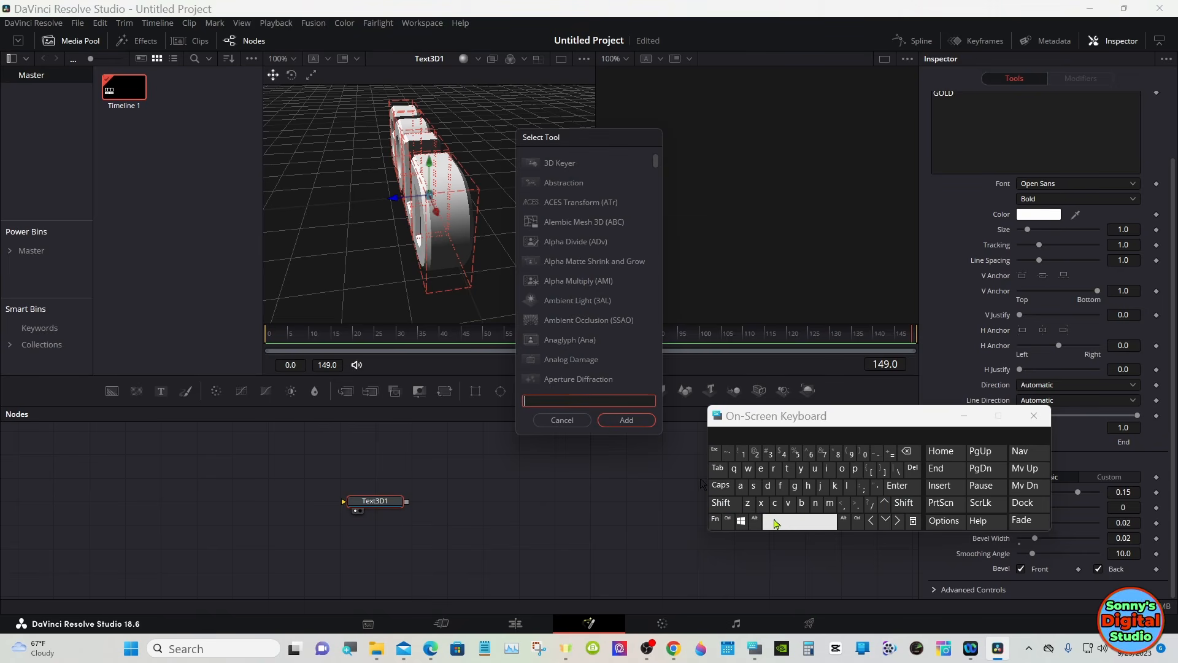
left_click(774, 469)
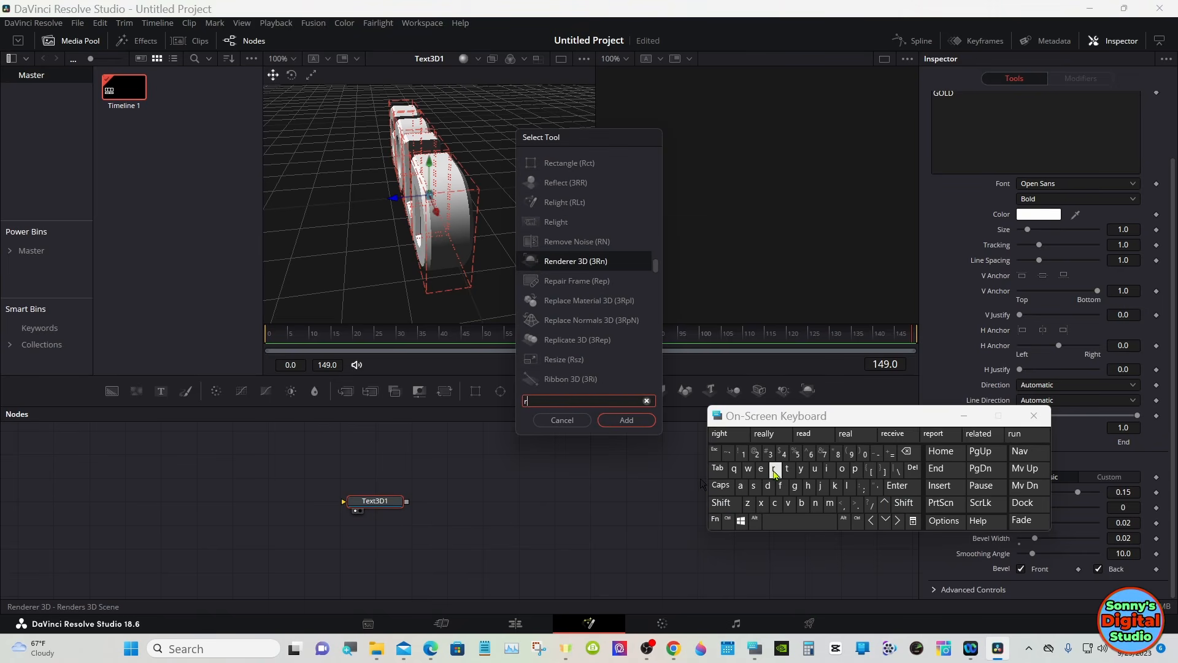
left_click(761, 471)
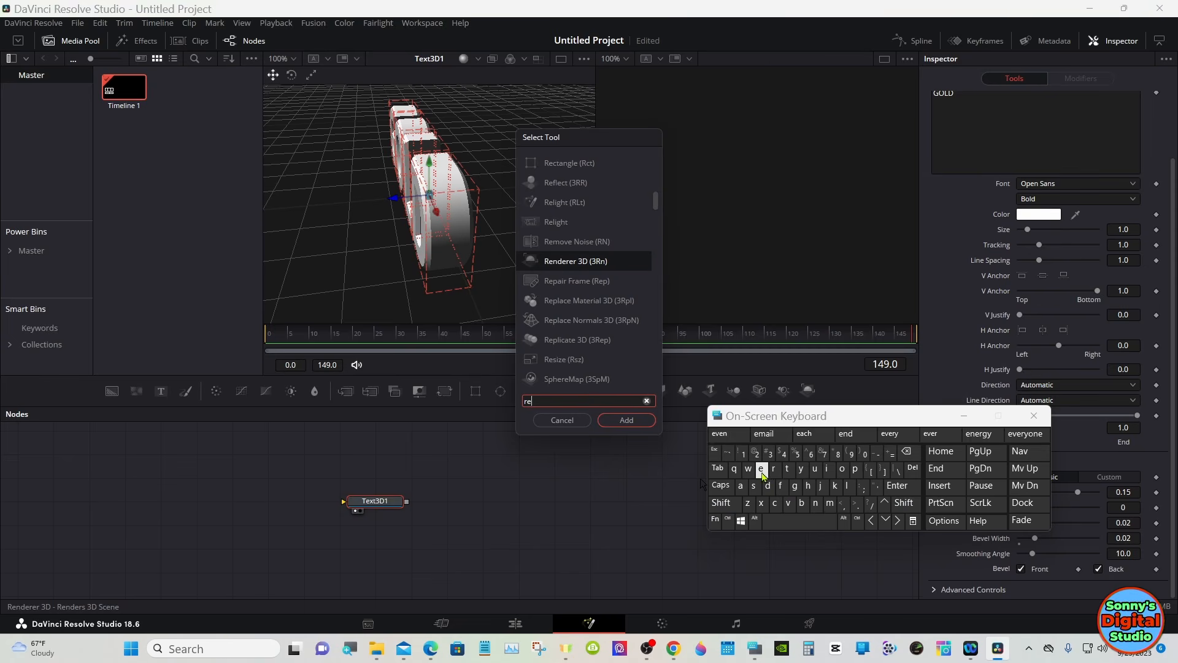
left_click(855, 469)
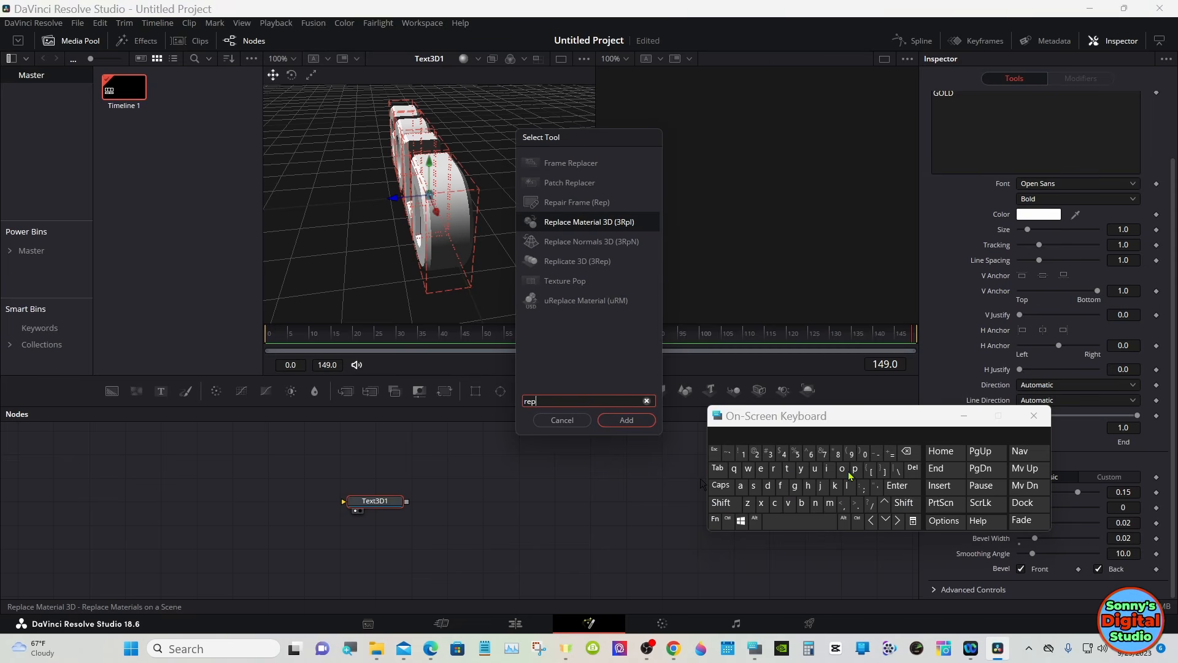
left_click(625, 223)
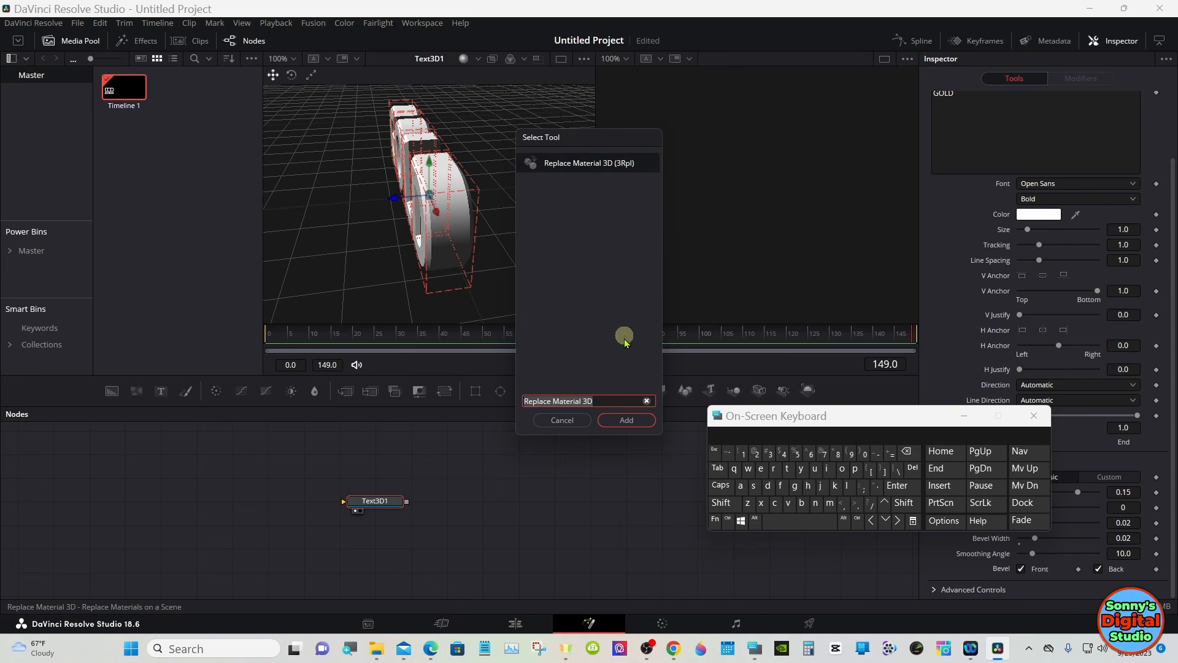
left_click(626, 420)
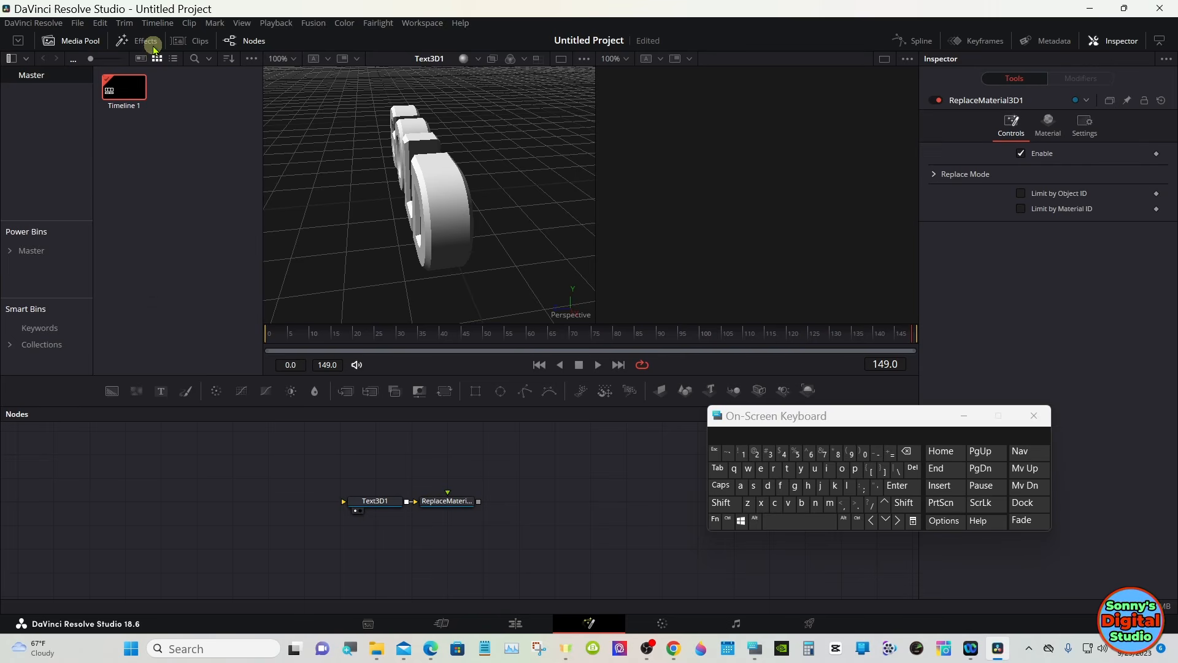
- Add the Gold Bump shader from the Fusion template shaders and connect it to the Replace Material node's material input
left_click(147, 42)
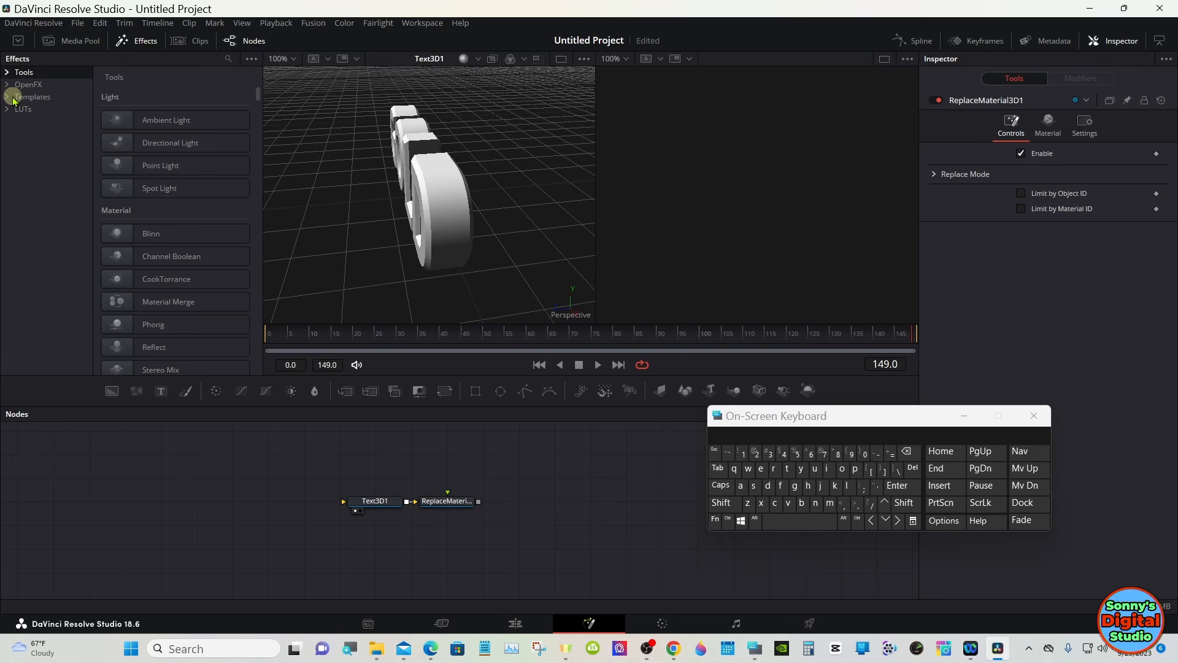
left_click(9, 96)
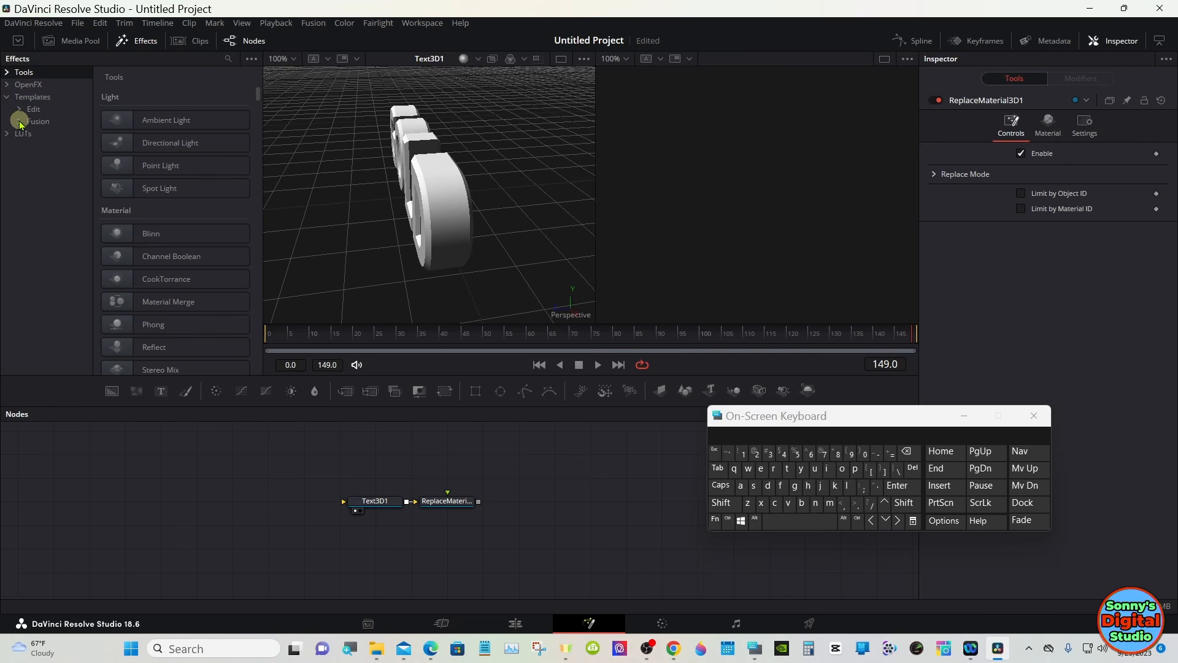
left_click(19, 122)
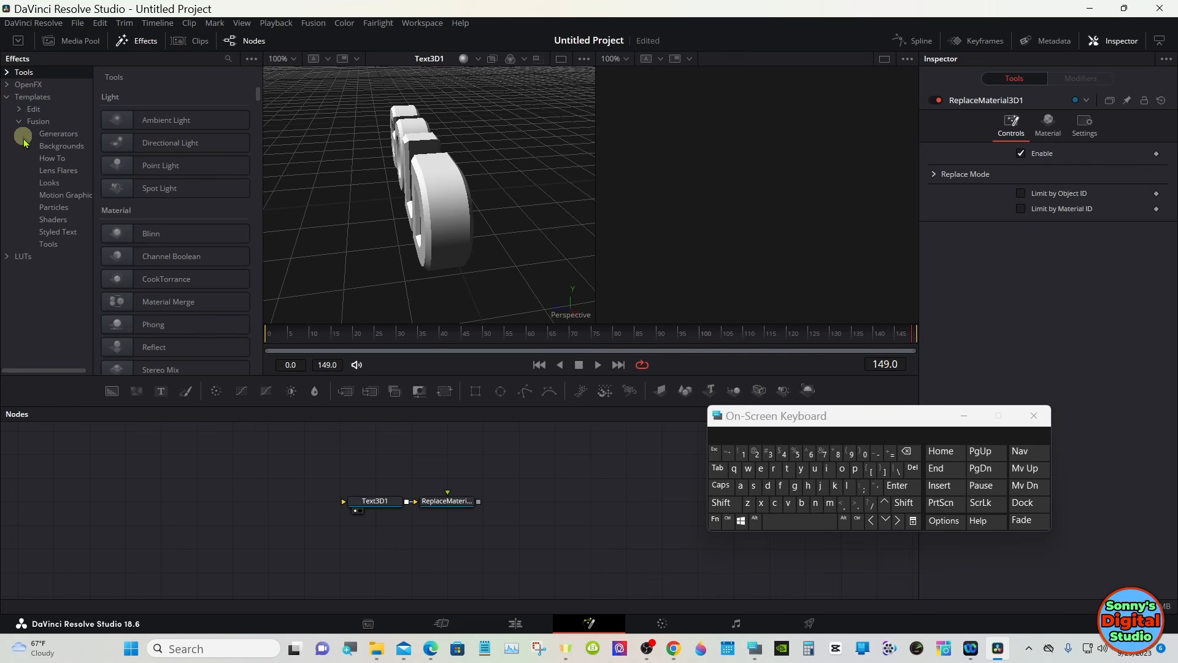
left_click(75, 220)
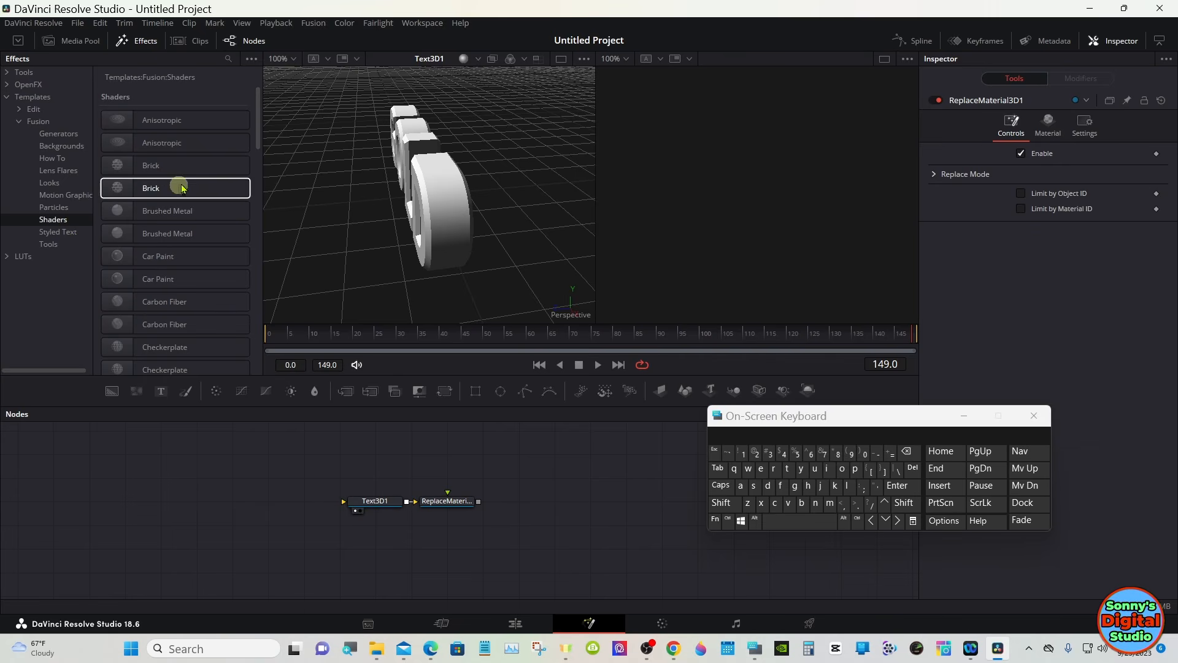
left_click_drag(256, 127, 259, 230)
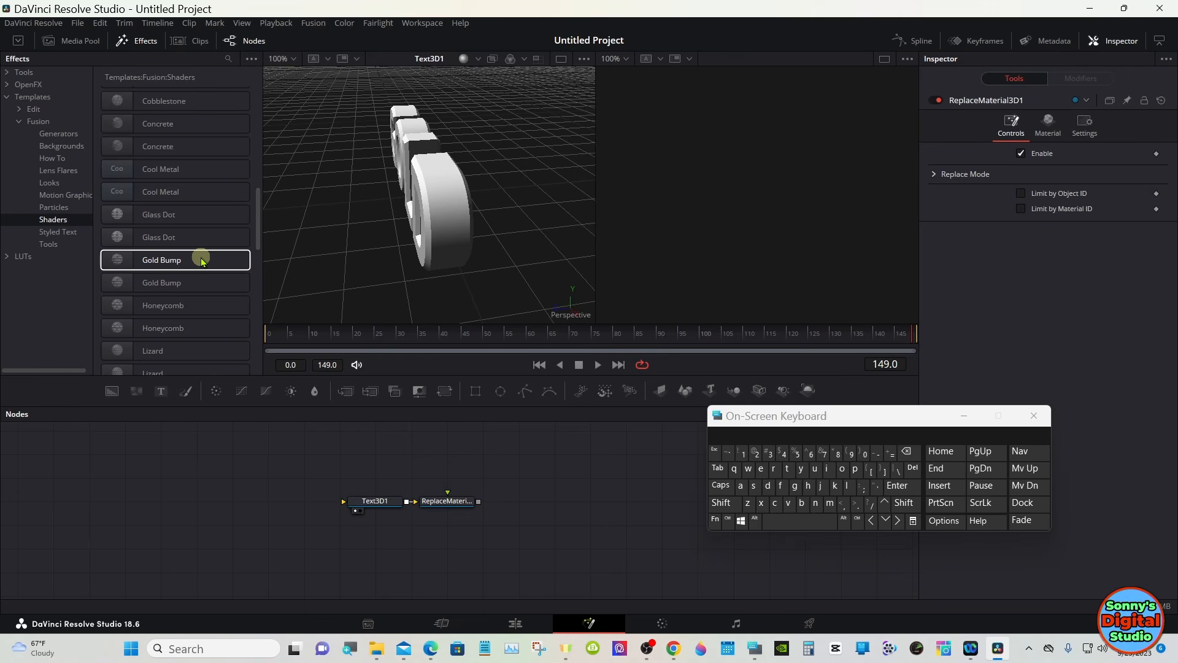
left_click_drag(203, 261, 234, 325)
left_click_drag(407, 420, 442, 509)
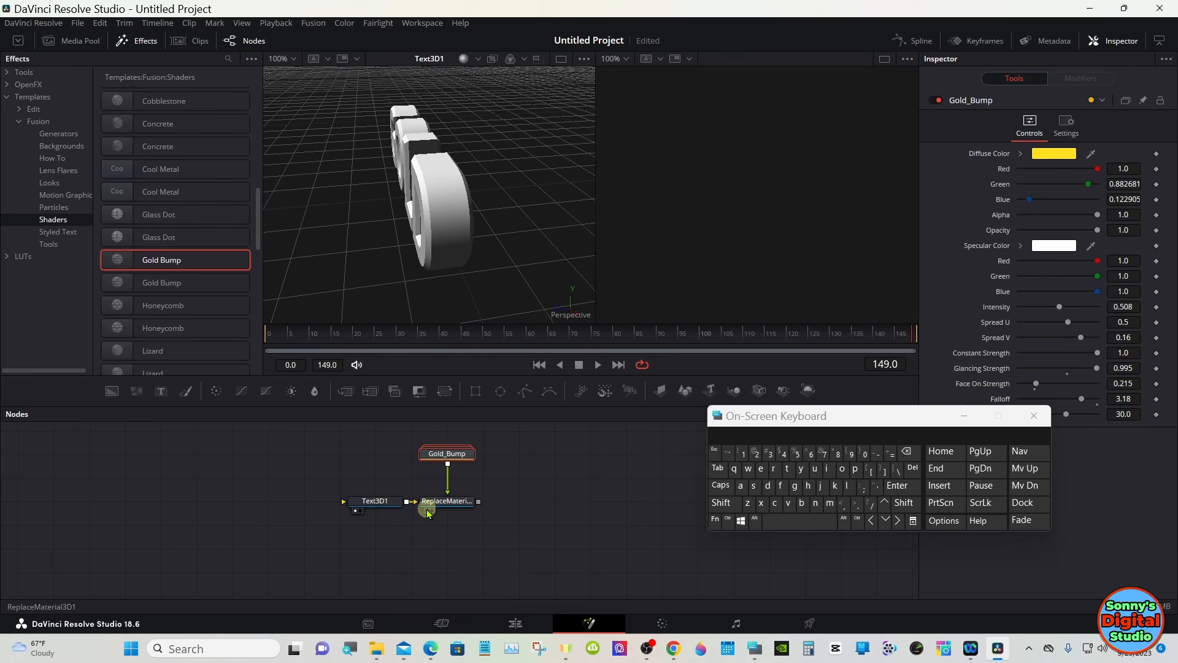
- Display the Replace Material node in the 3D viewer and orbit around until the front of the word GOLD faces the camera
left_click(427, 511)
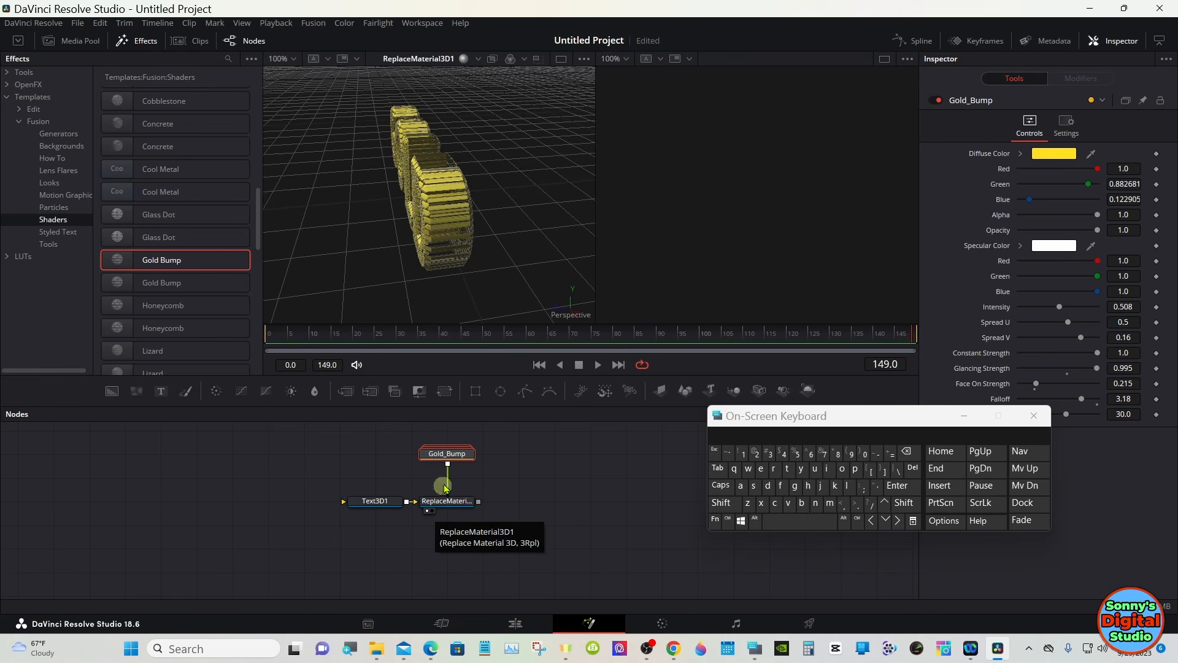
left_click(608, 488)
left_click(726, 508)
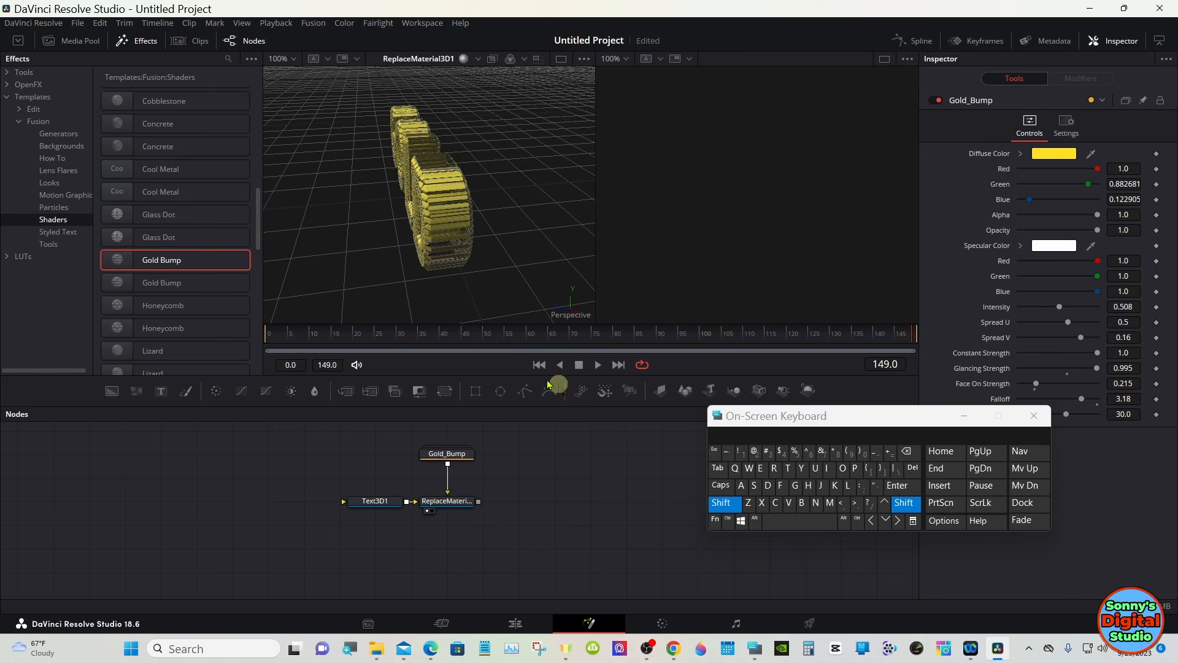
left_click_drag(408, 294, 575, 275)
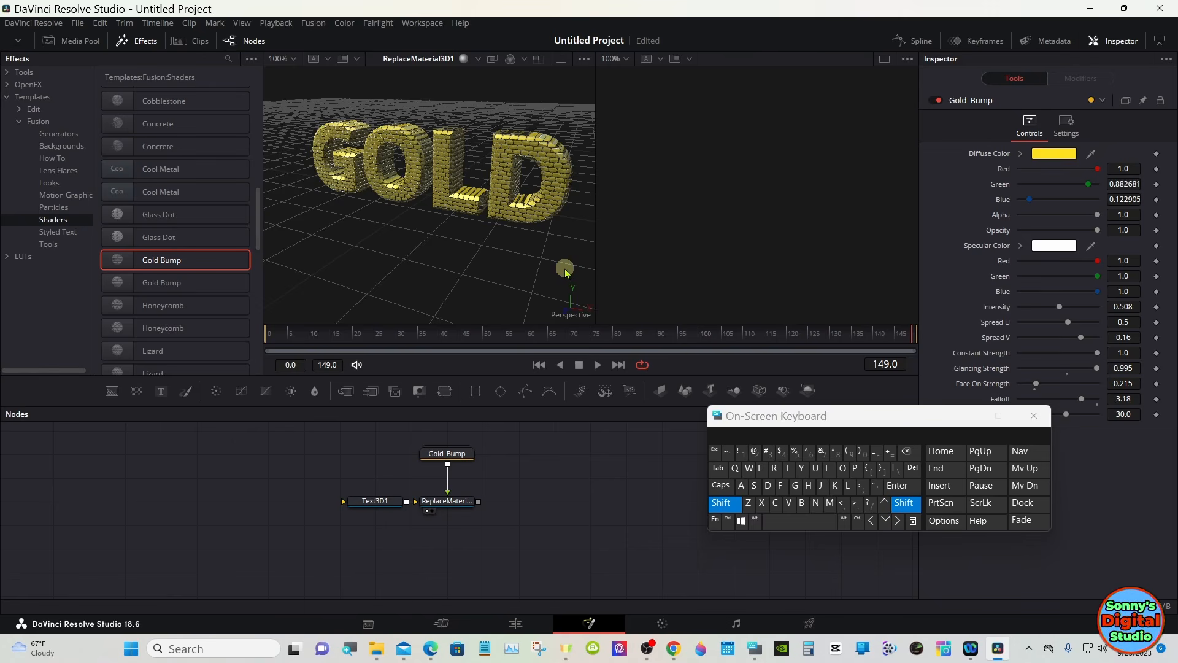
left_click(723, 511)
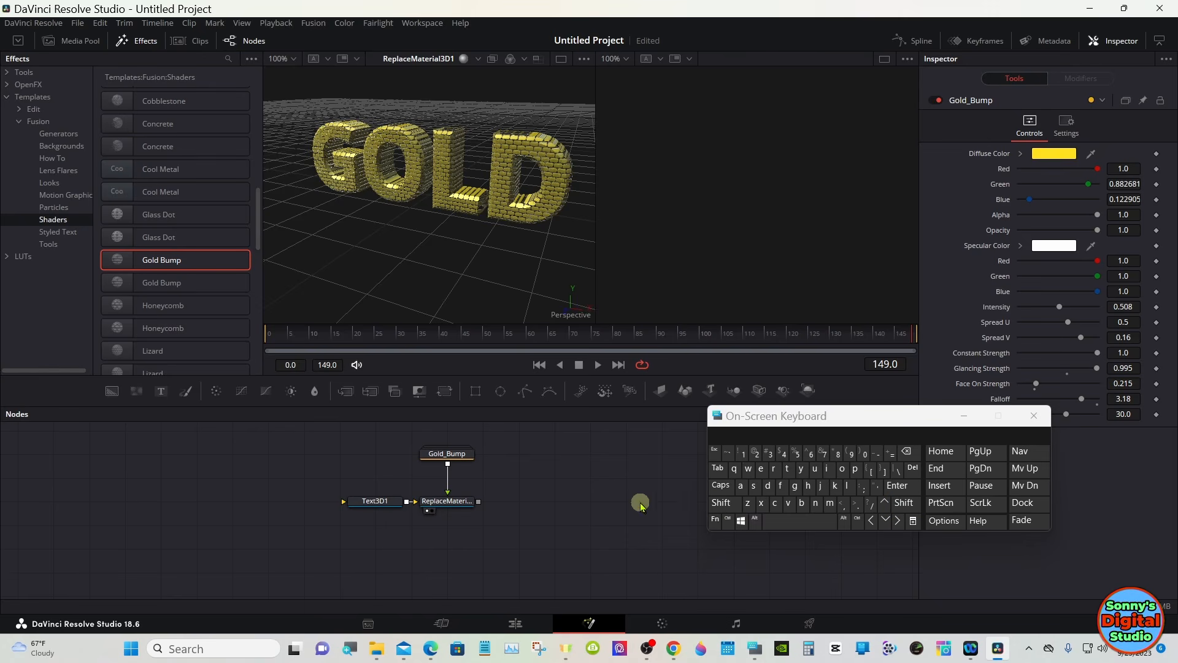
- Delete the rectangle, background, crop, transform and blur nodes inside the Gold_Bump group to remove the brick pattern, and close the group
left_click(456, 461)
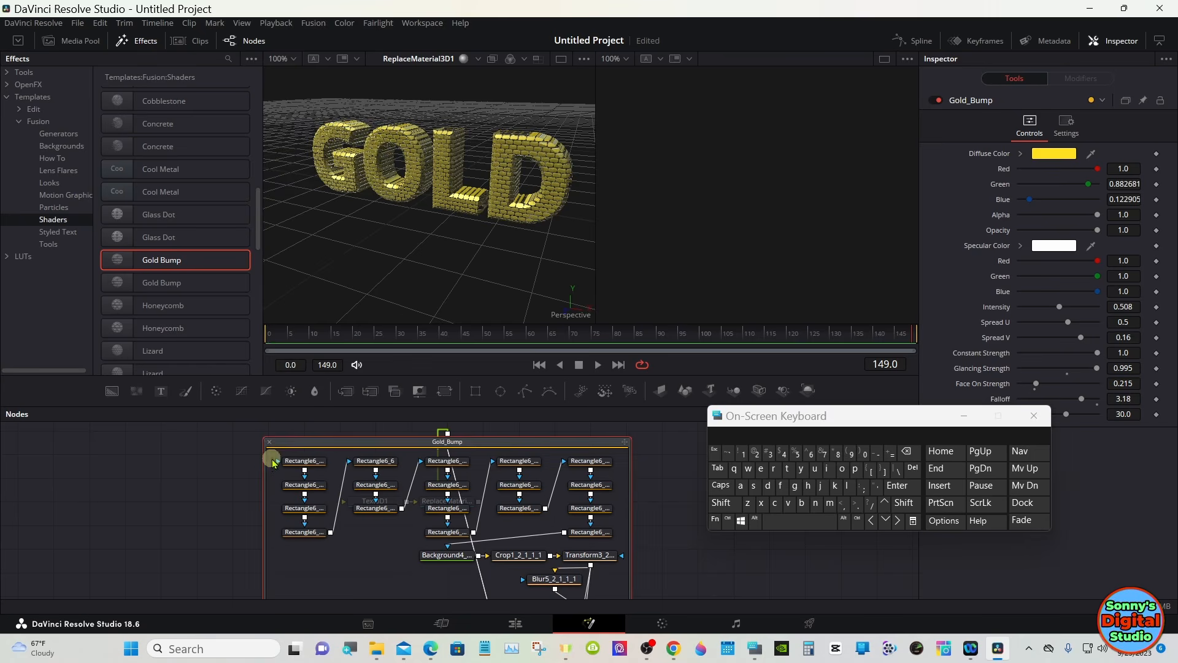
left_click_drag(273, 461, 578, 580)
right_click(550, 584)
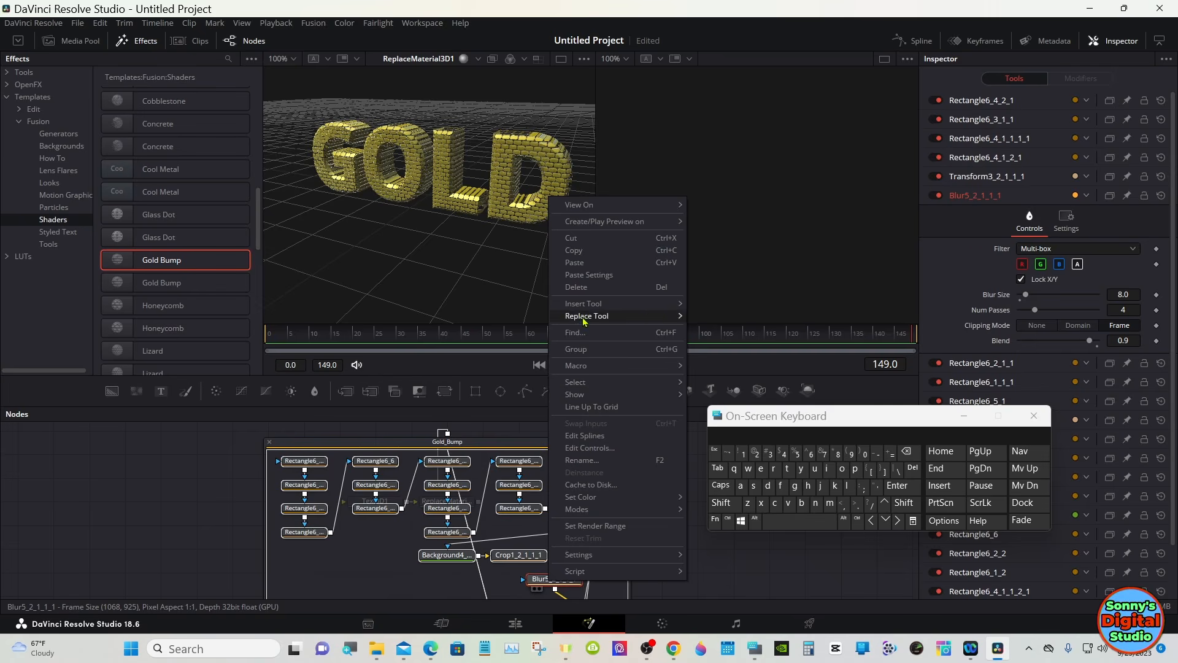
left_click(582, 287)
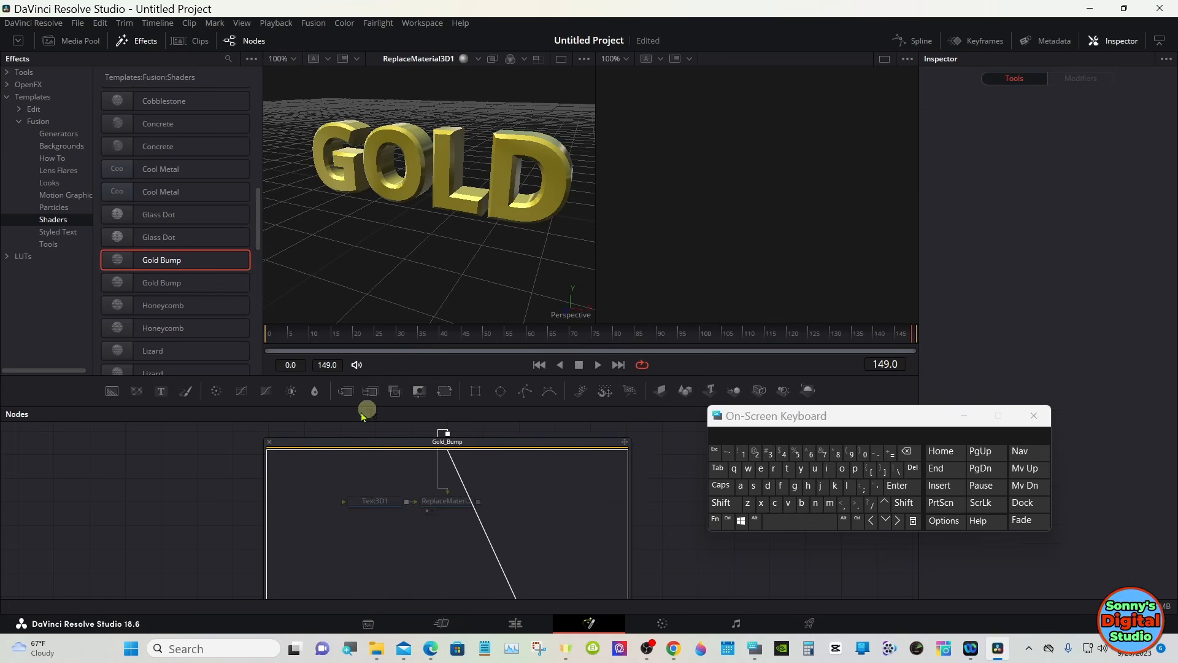
left_click(269, 443)
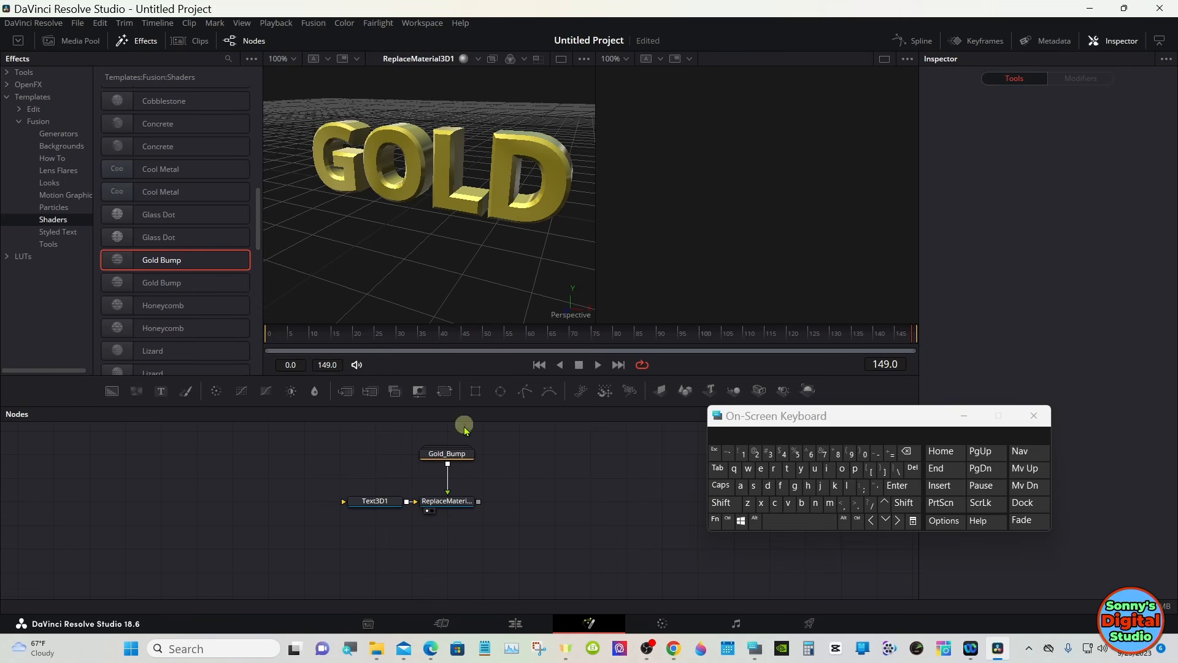
- Set the Gold_Bump shader's diffuse color to a slightly deeper gold, with green about 0.867 and blue about 0.118
left_click(459, 460)
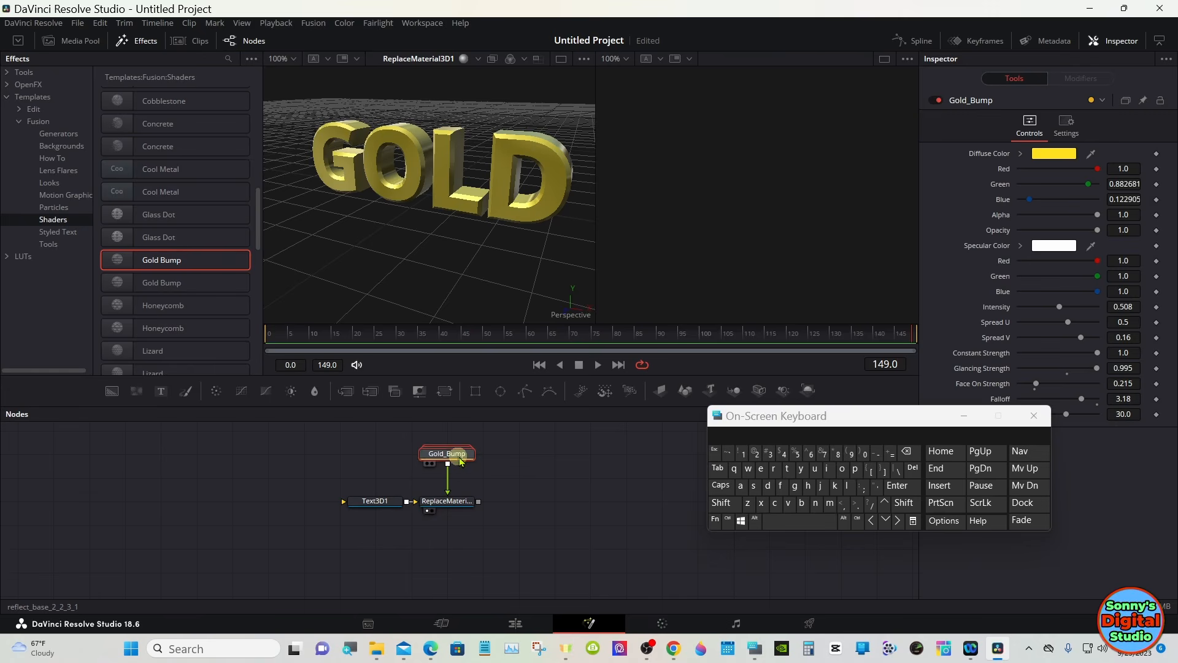
left_click_drag(787, 416, 705, 470)
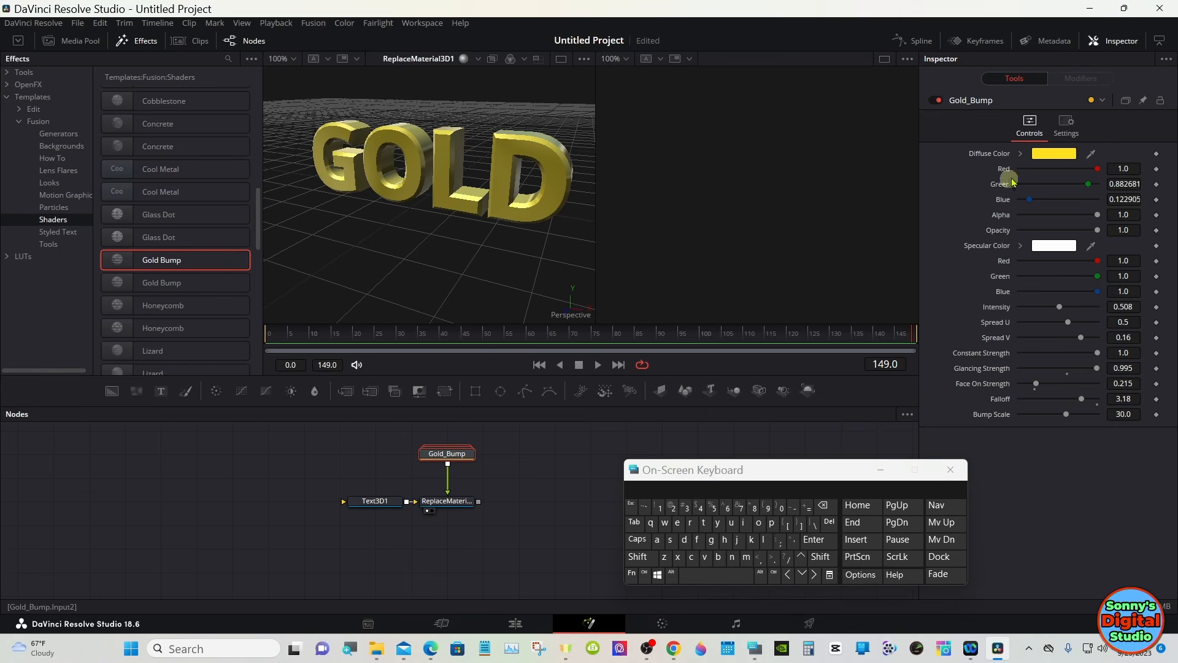
left_click(1050, 156)
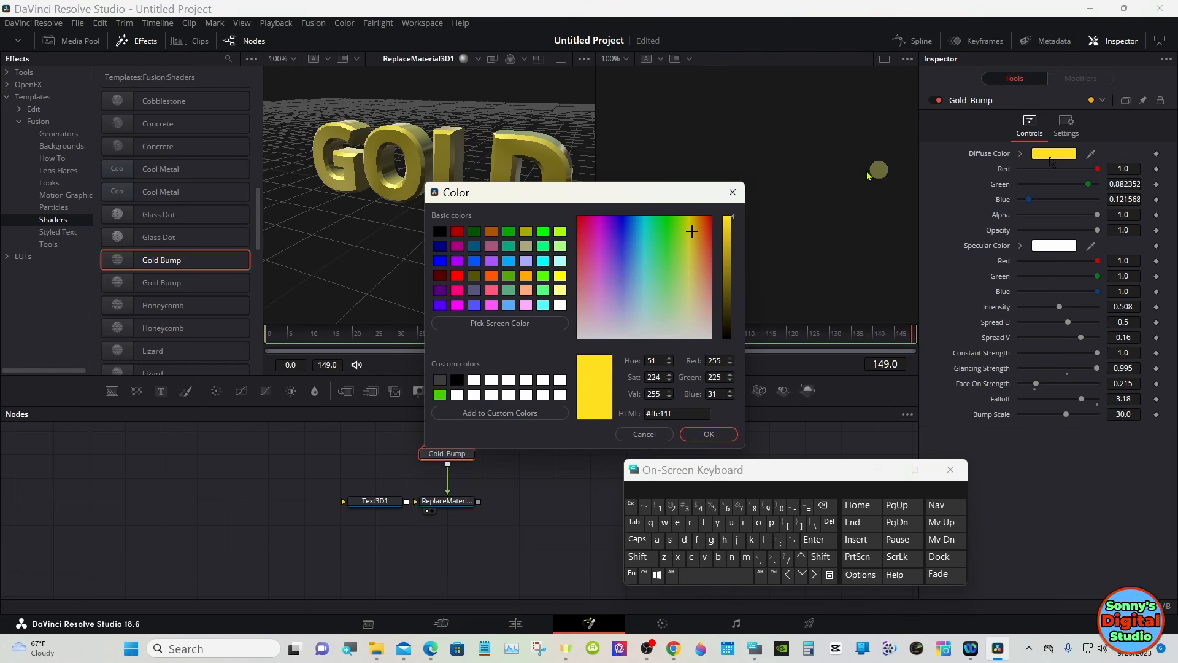
left_click_drag(521, 199, 531, 213)
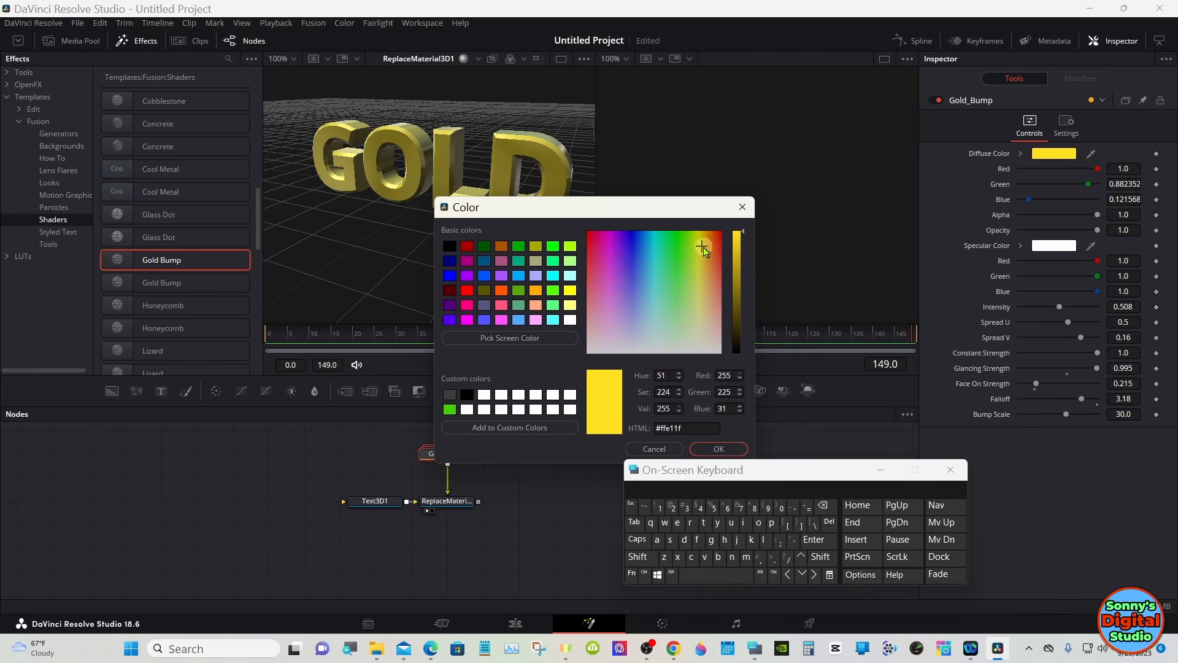
left_click_drag(703, 248, 704, 248)
left_click(703, 451)
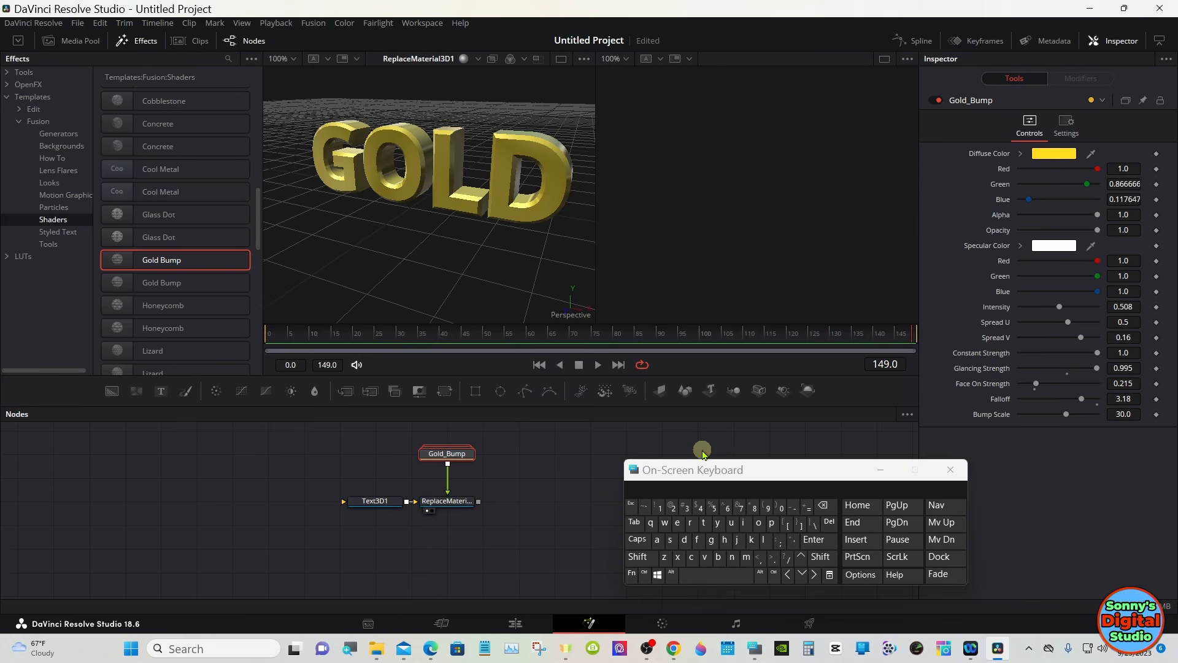
- Add a Renderer 3D node after the Replace Material node and move it closer to MediaOut1
left_click_drag(706, 477, 893, 484)
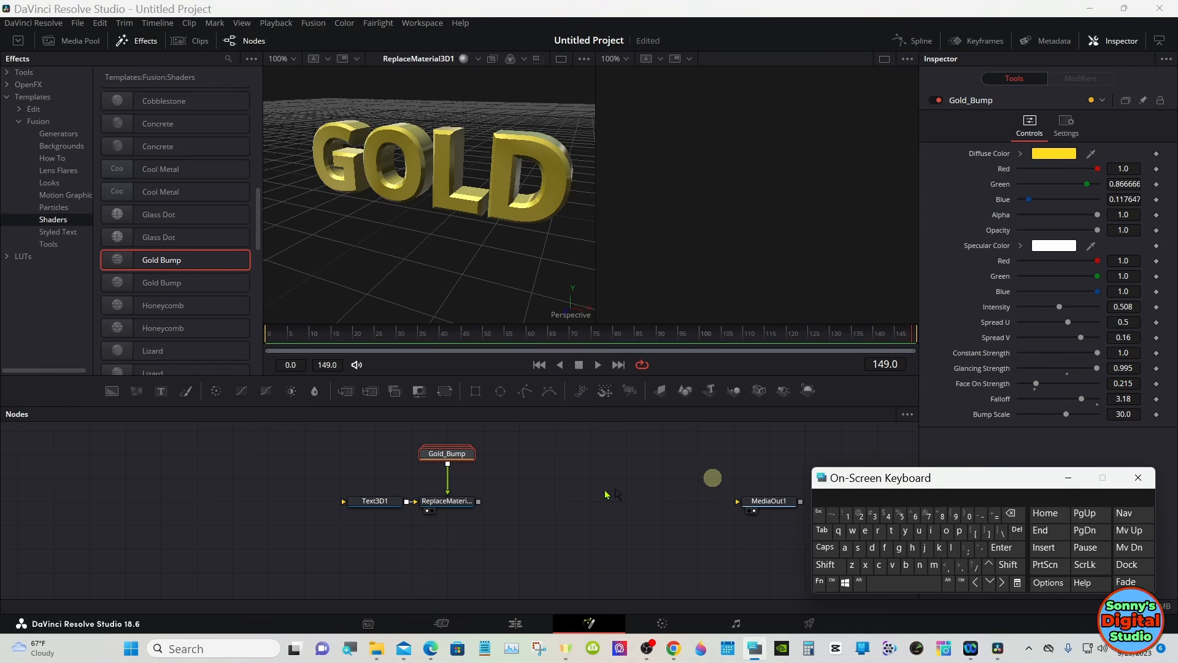
left_click(459, 498)
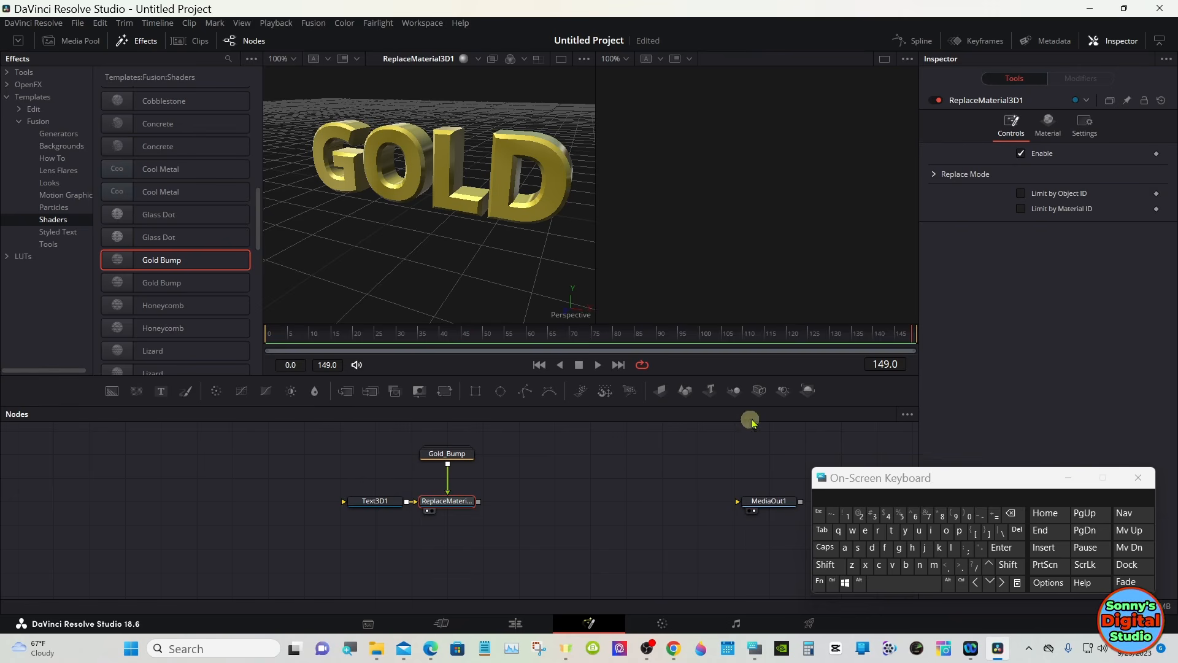
left_click(806, 392)
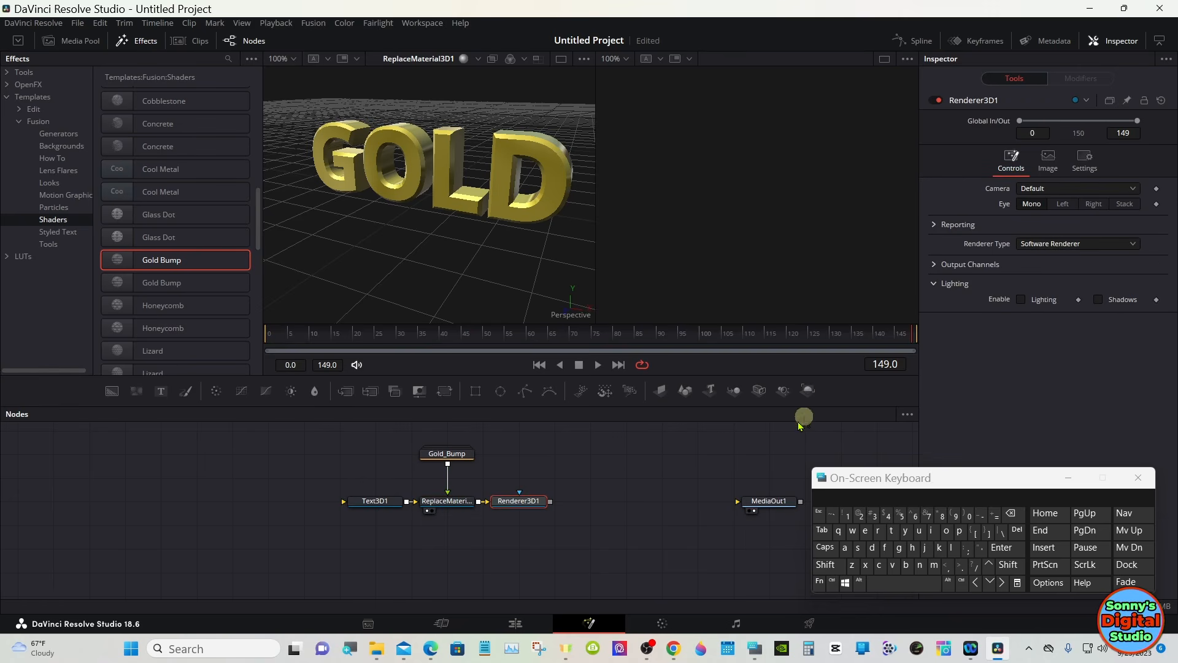
left_click_drag(511, 503, 616, 504)
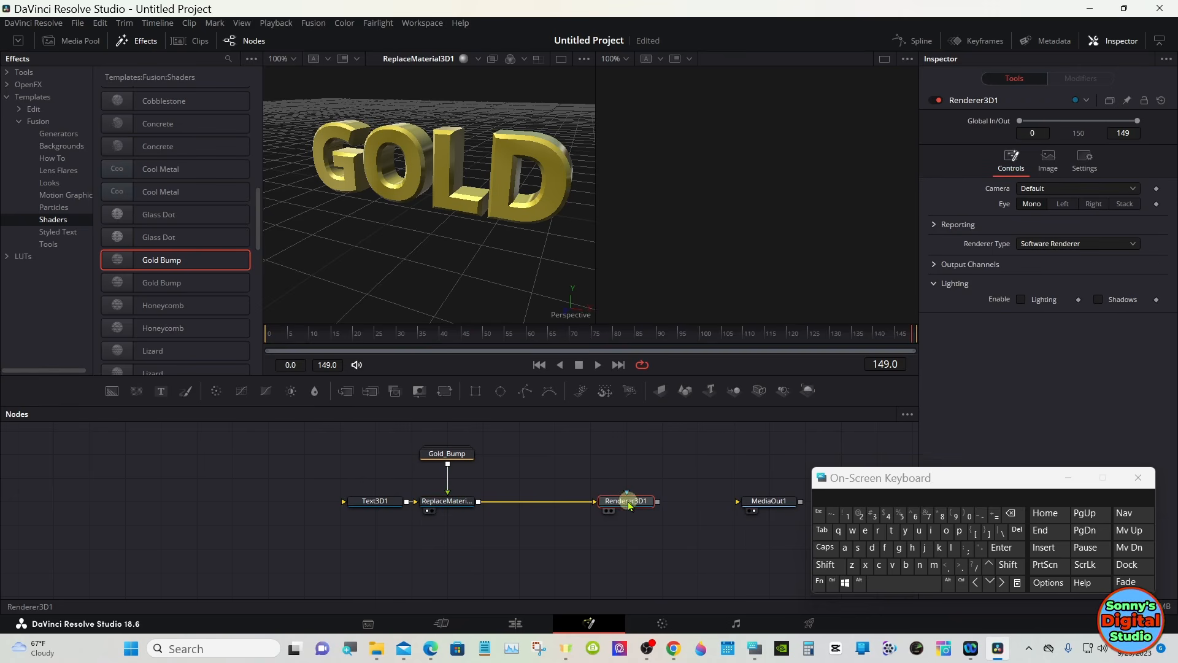
- Add a Color Corrector node between the Renderer 3D node and MediaOut1
left_click(215, 395)
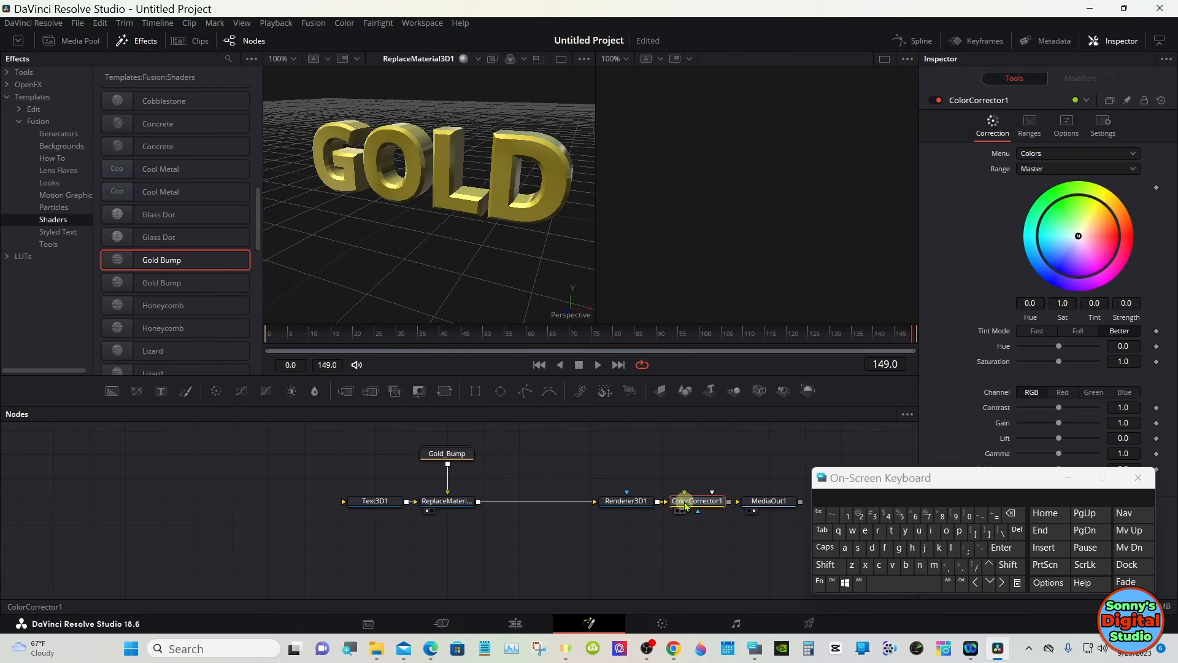
left_click(455, 455)
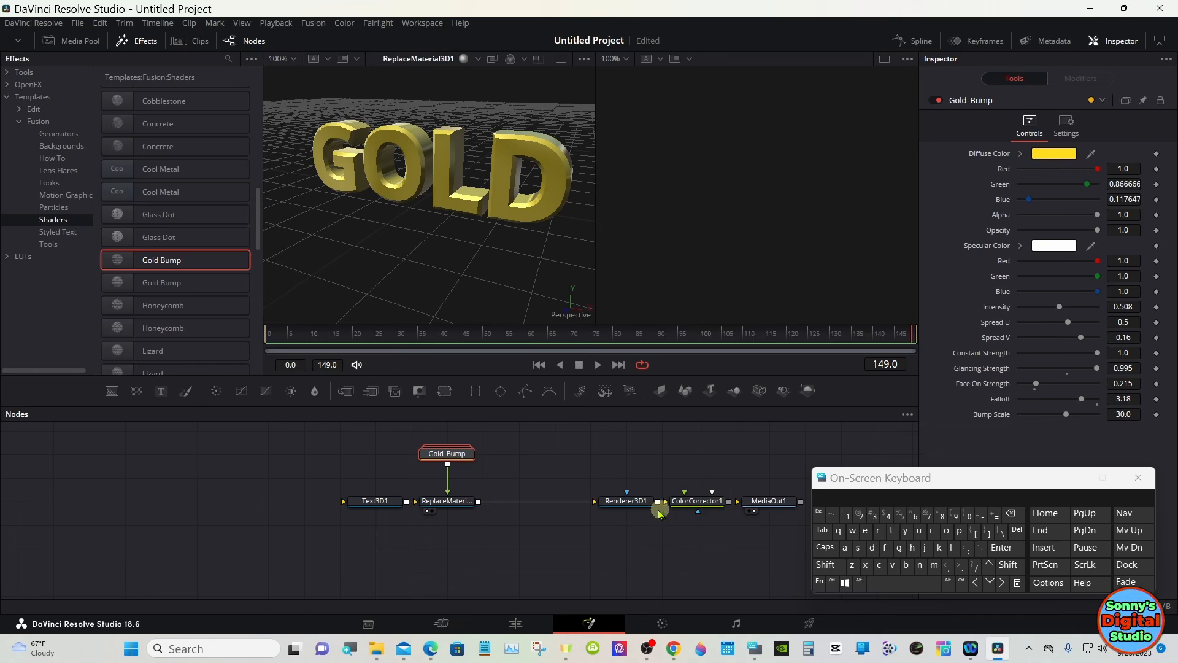
- Display the Renderer 3D output in the second viewer and center the GOLD text vertically with a V Anchor of 0.0
left_click(610, 511)
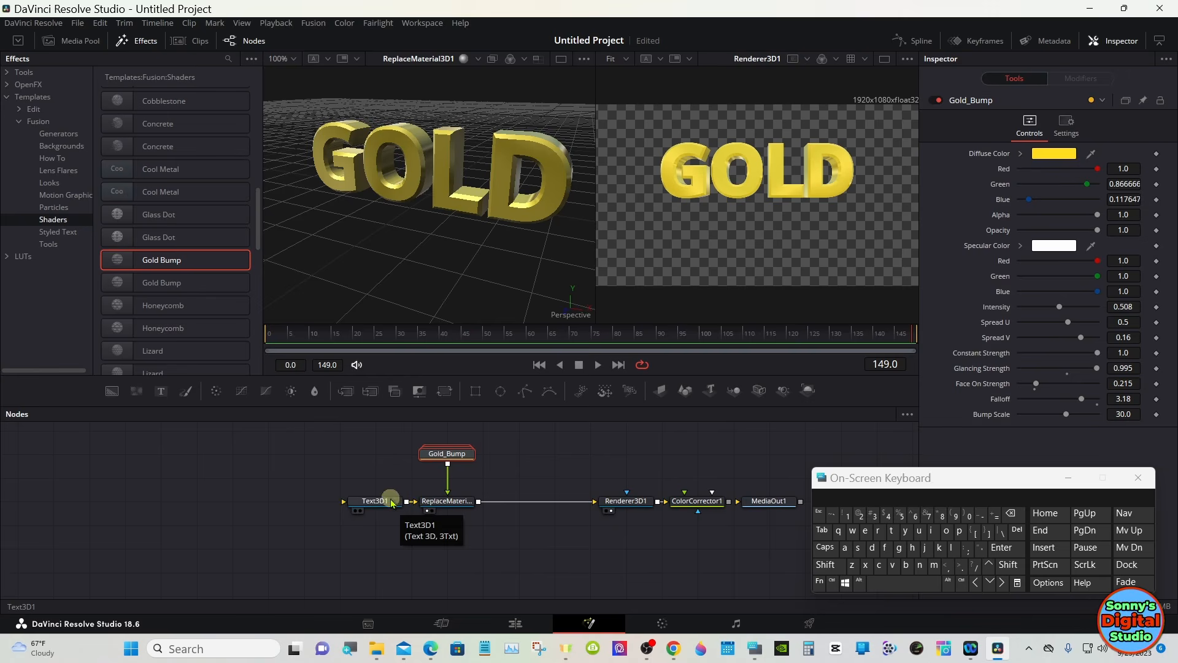
left_click(393, 501)
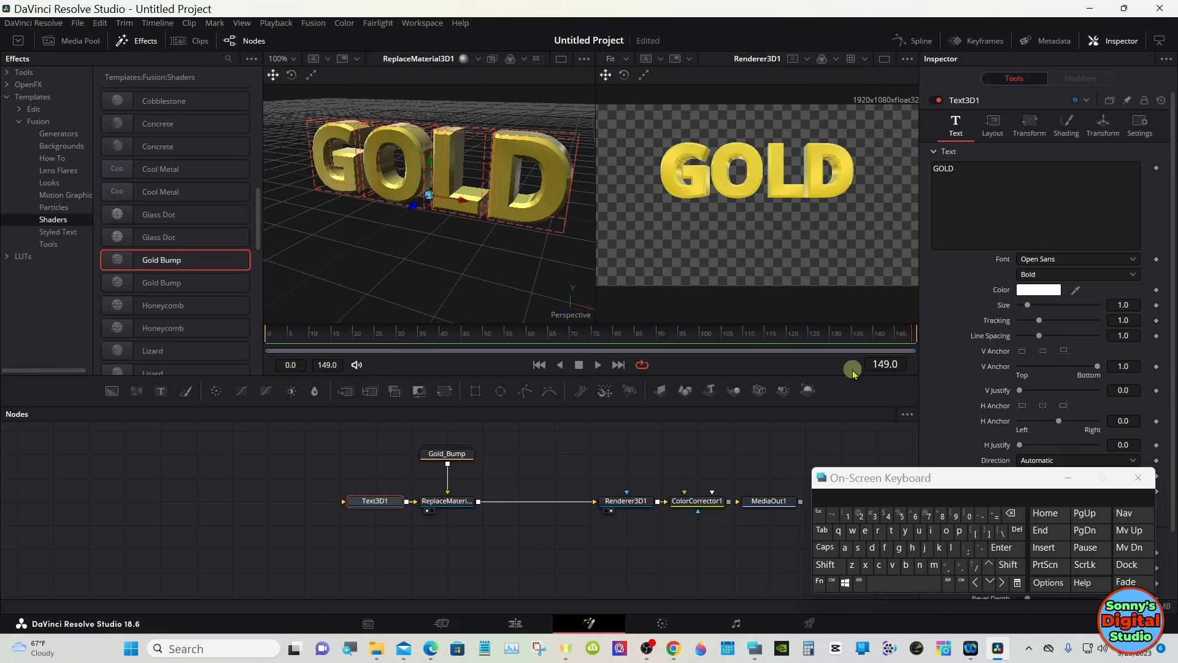
left_click(1043, 352)
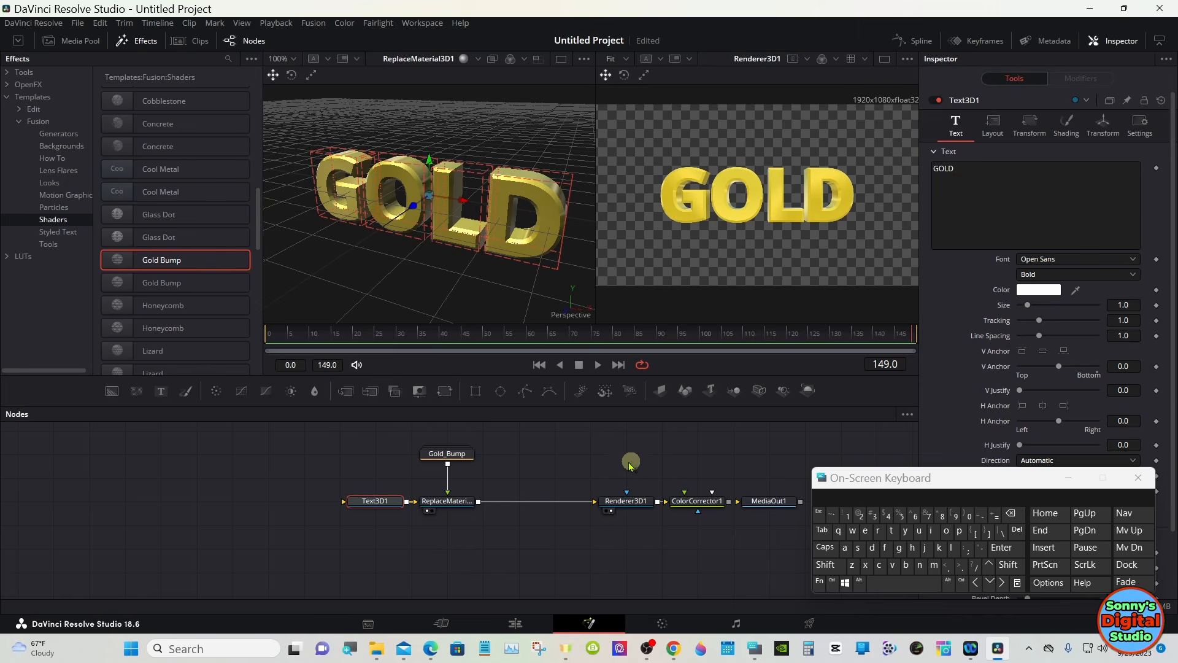
- Raise the Gold_Bump shader's Face On Strength to 1.0
left_click(699, 504)
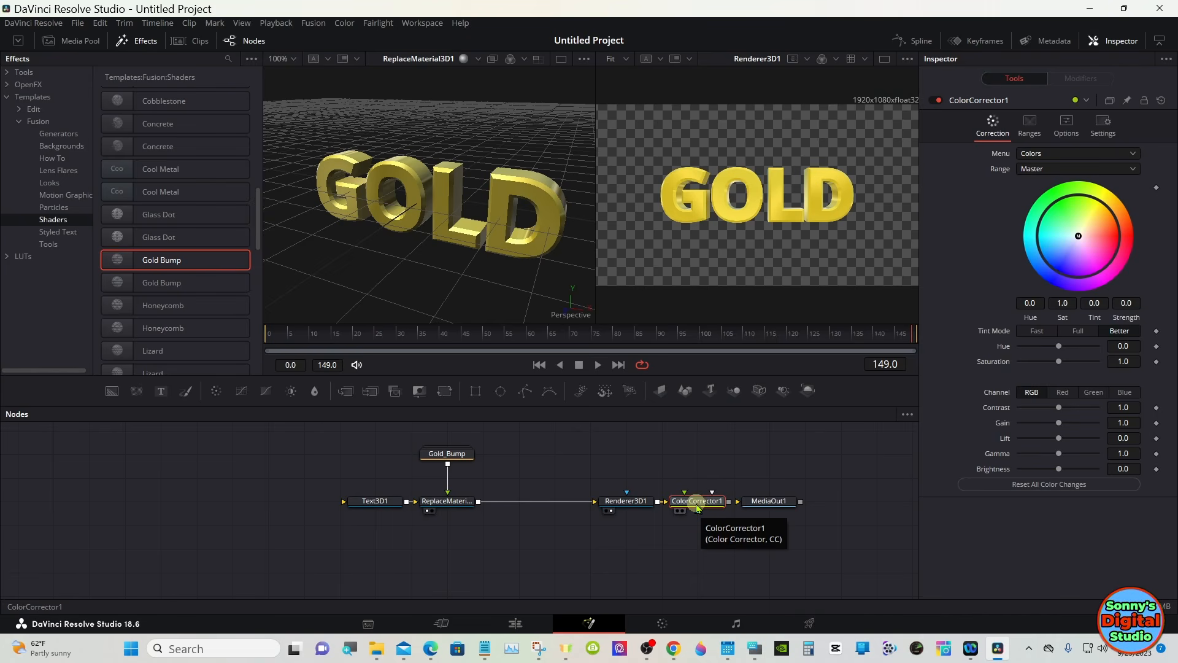
left_click(452, 460)
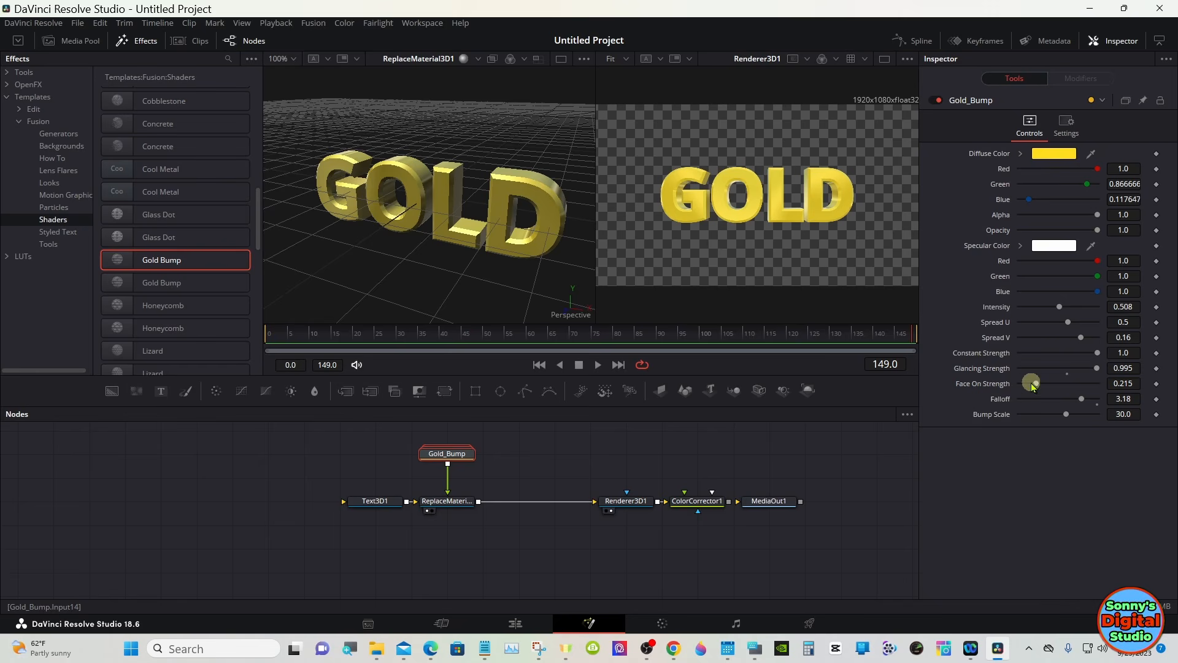
left_click_drag(1035, 384, 1099, 381)
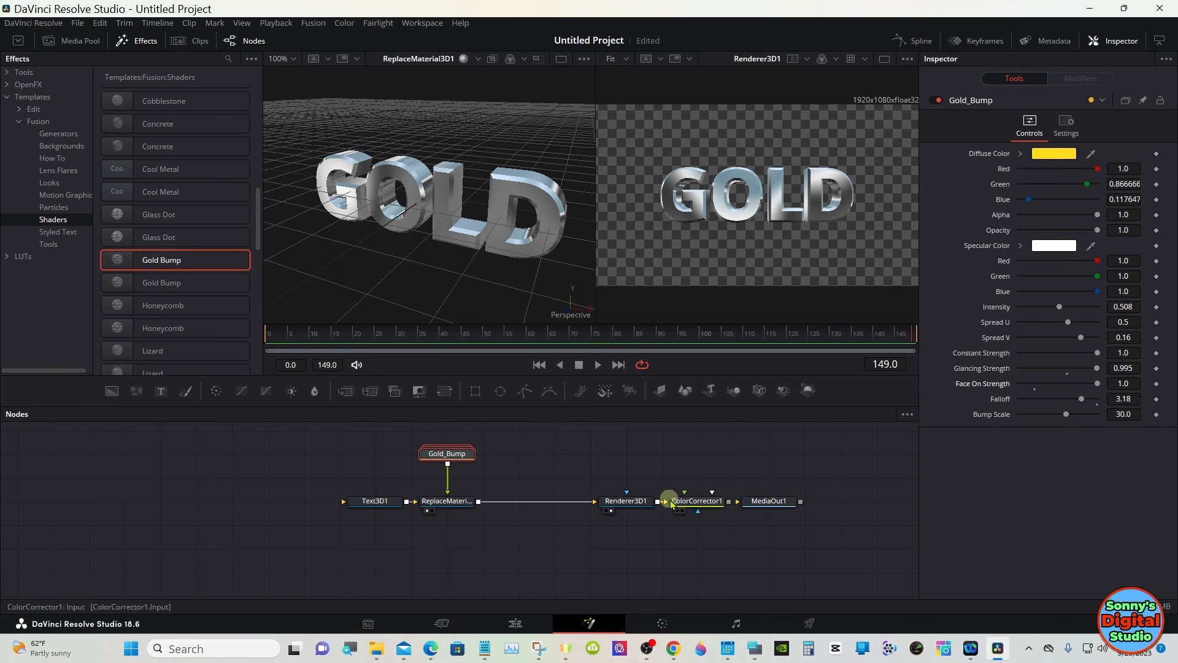
- Give the Color Corrector an orange-gold tint of about 0.129 at strength 1.0, and display MediaOut1 in the second viewer
left_click(691, 509)
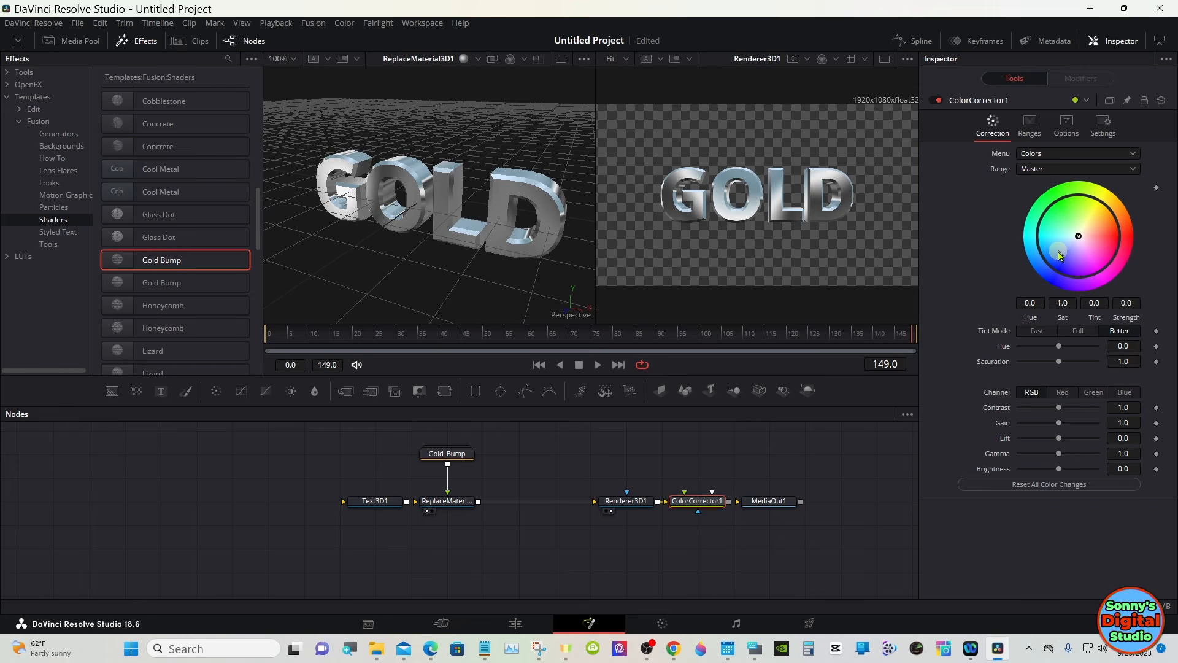
left_click_drag(1057, 251, 1113, 209)
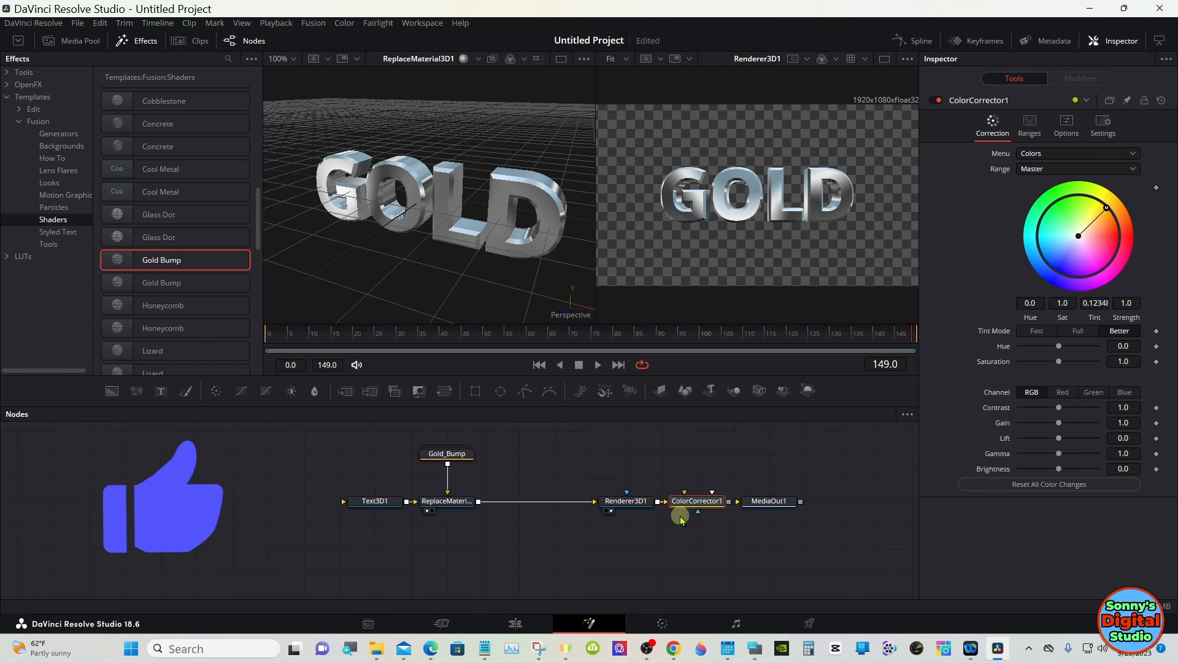
left_click(683, 512)
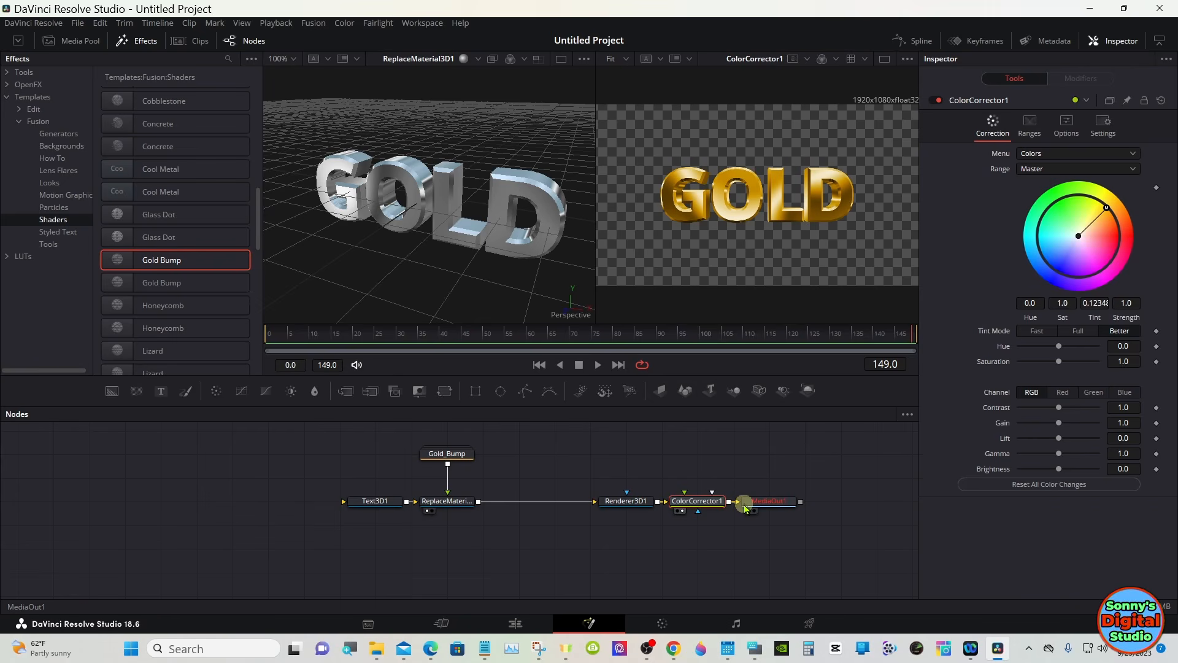
left_click_drag(745, 506, 748, 186)
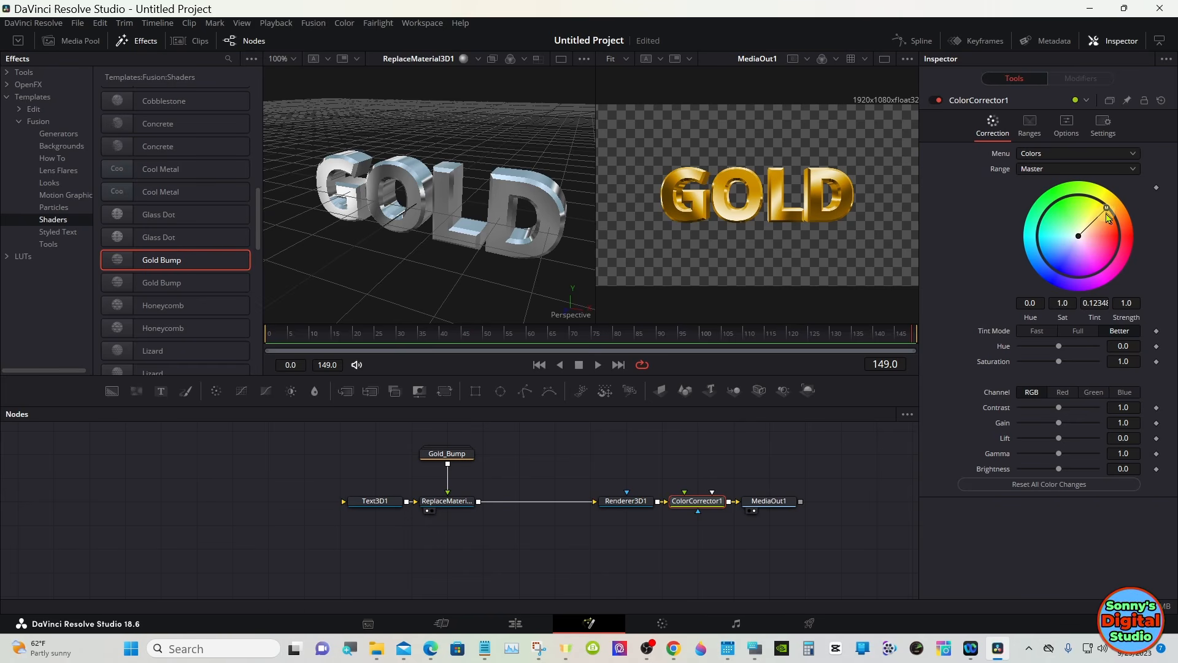
left_click_drag(1107, 211, 1121, 190)
- Check the GOLD title on the Edit page timeline at 01:00:01:24 and return to the Fusion composition
left_click(515, 624)
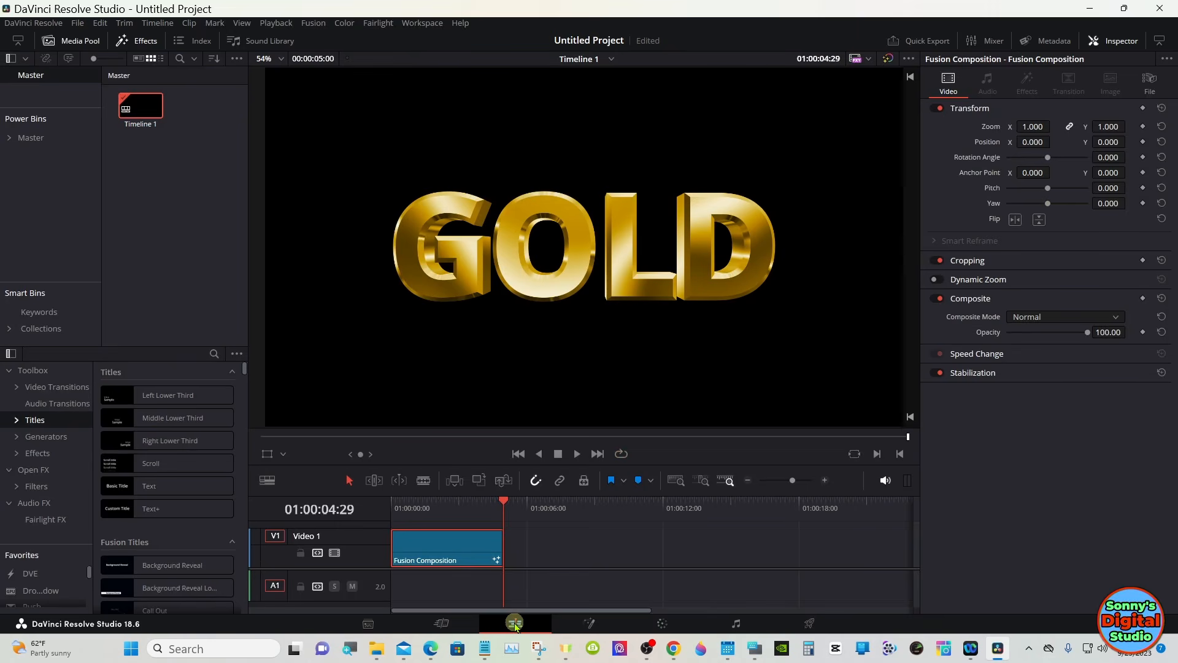
left_click_drag(448, 509, 433, 514)
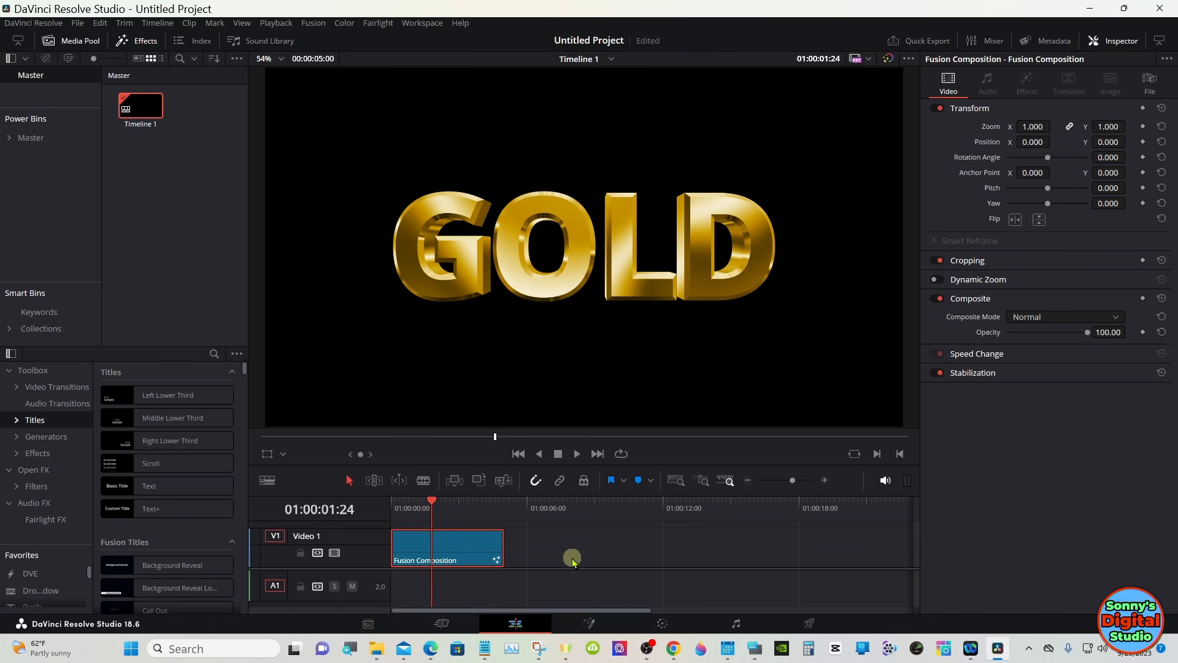
left_click(589, 623)
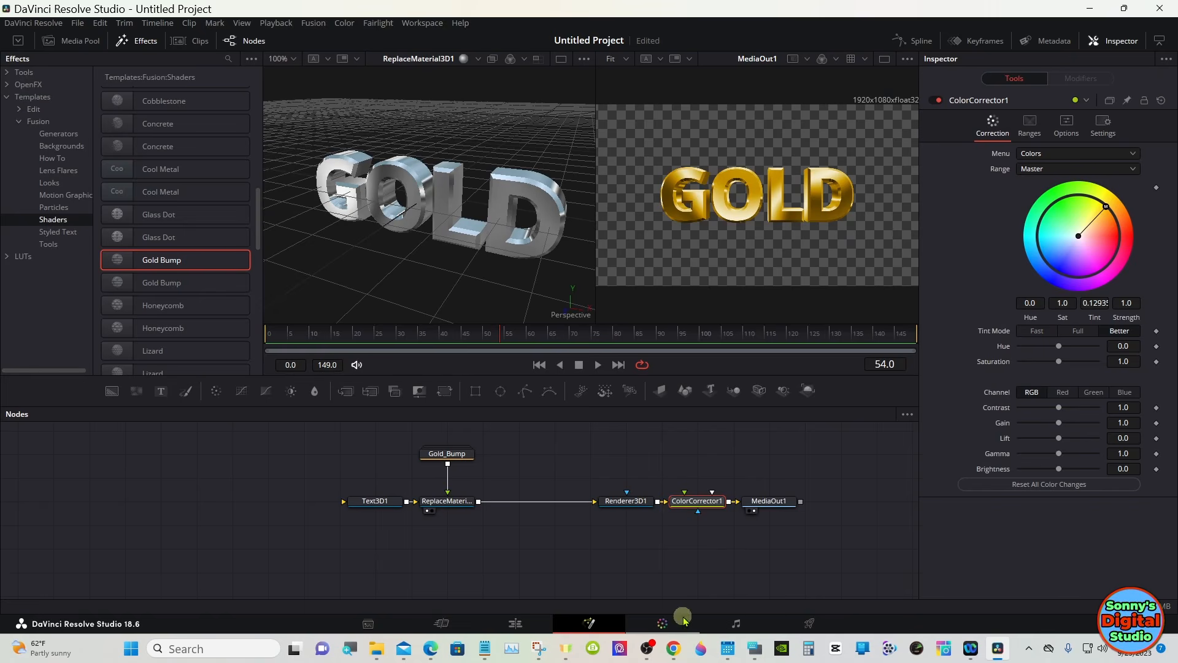
- Insert a Transform 3D node between the Replace Material node and the Renderer 3D node
left_click(754, 649)
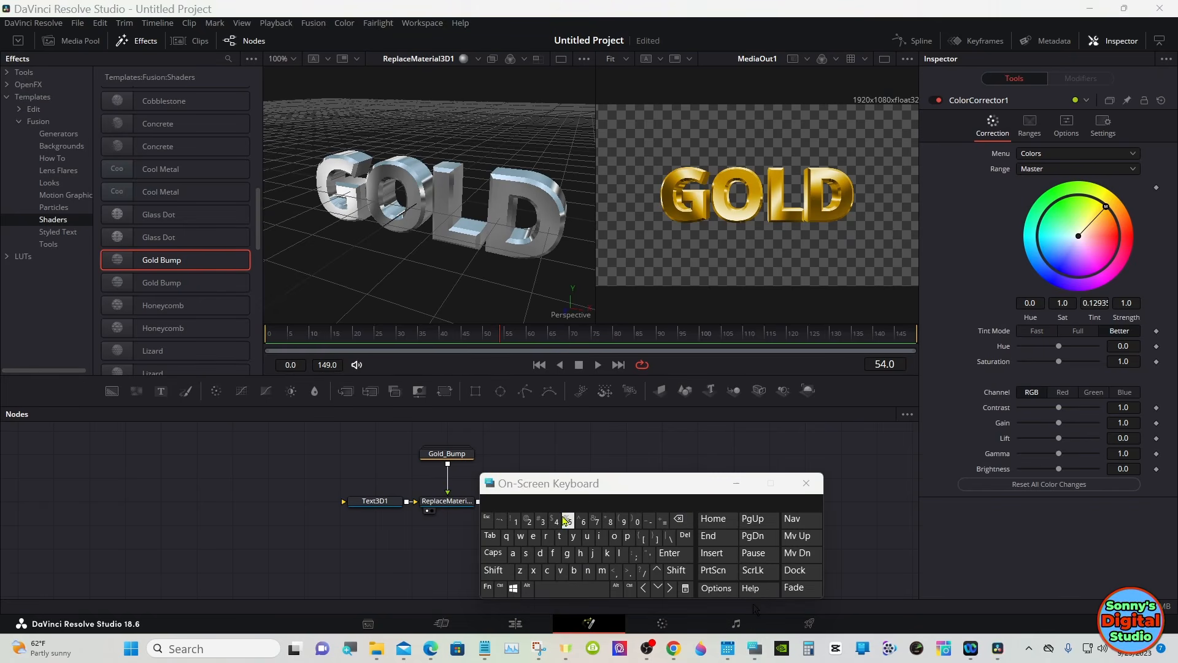
left_click_drag(548, 488, 911, 491)
left_click(763, 469)
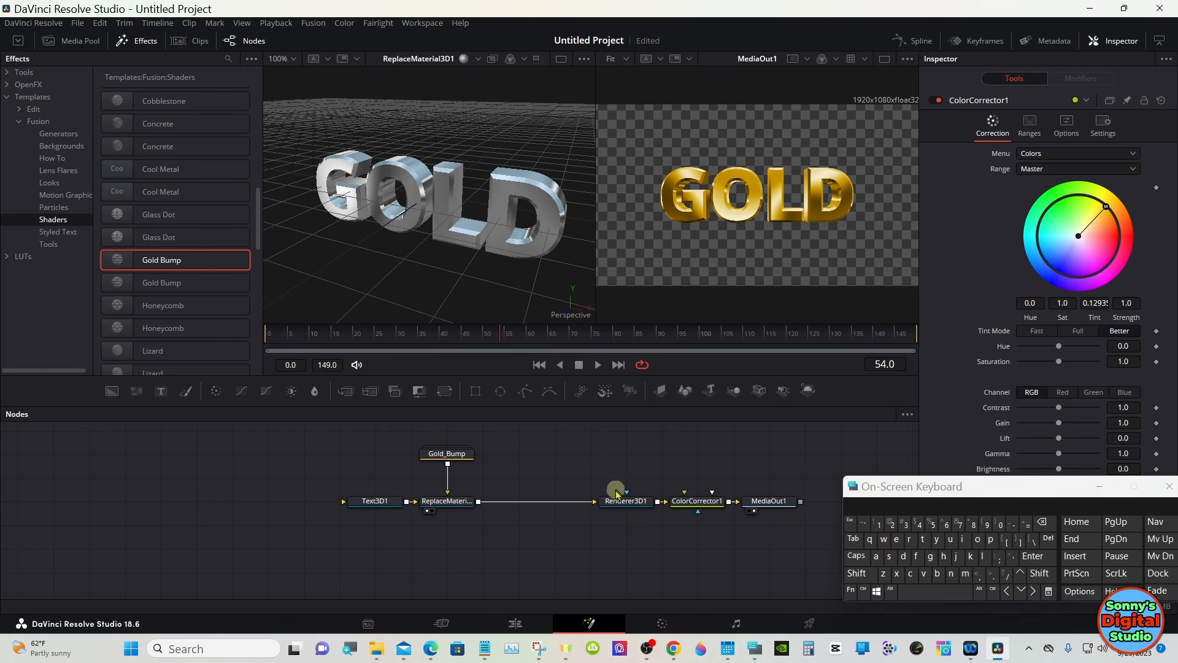
left_click(460, 506)
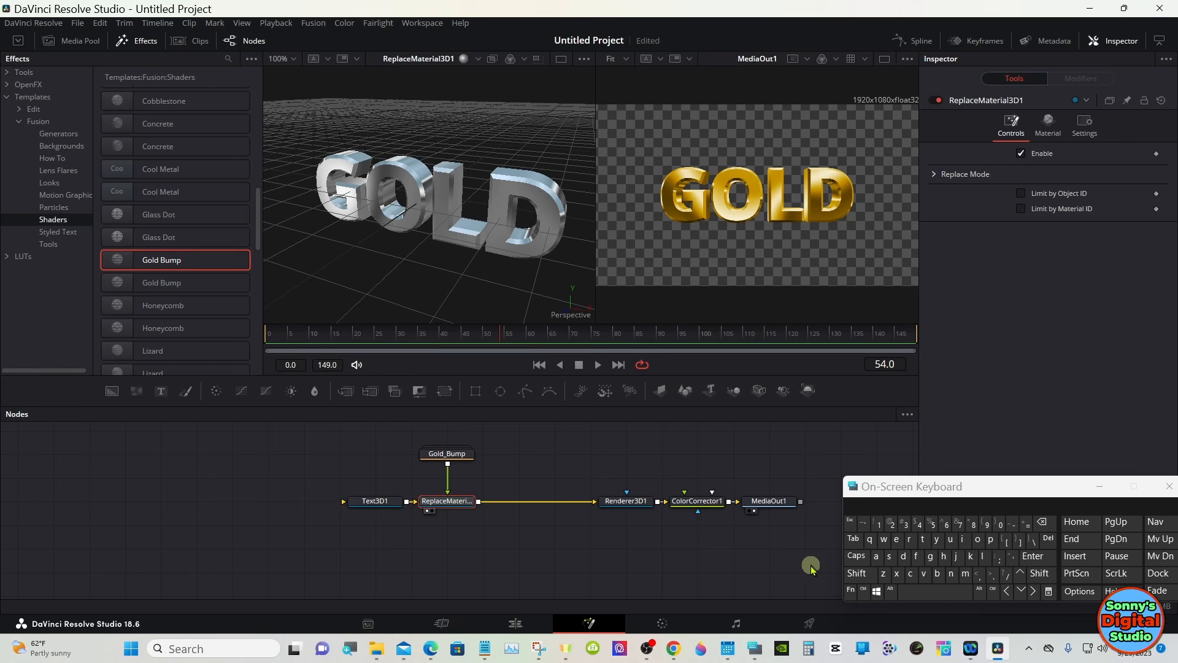
left_click(859, 575)
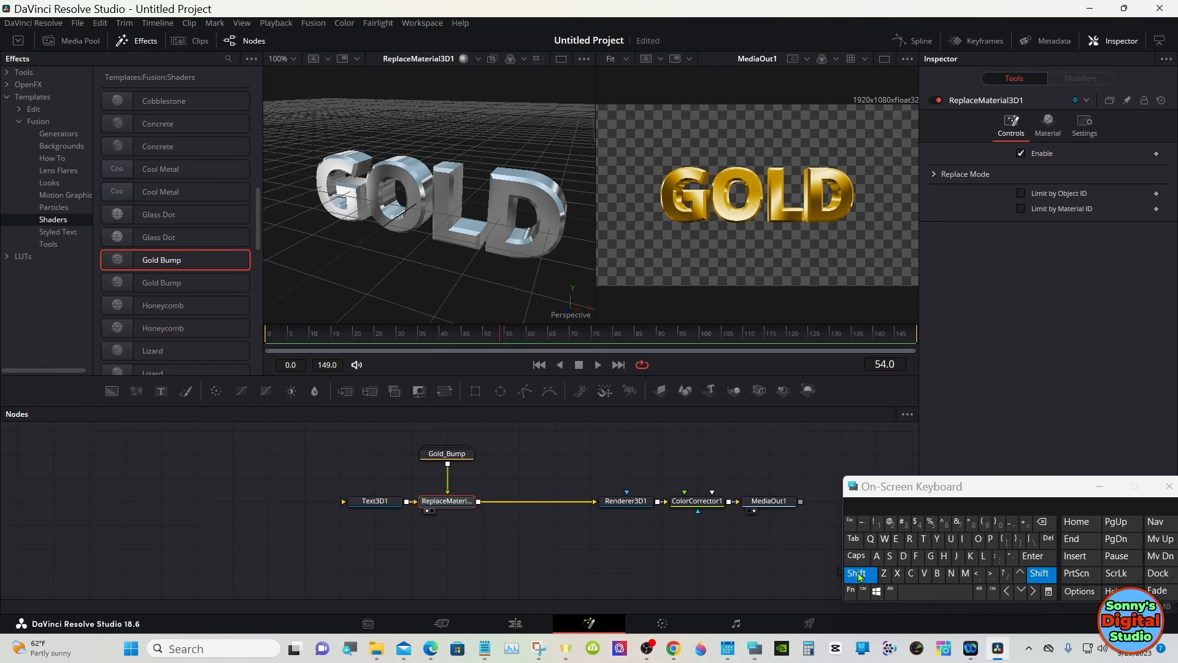
left_click(925, 590)
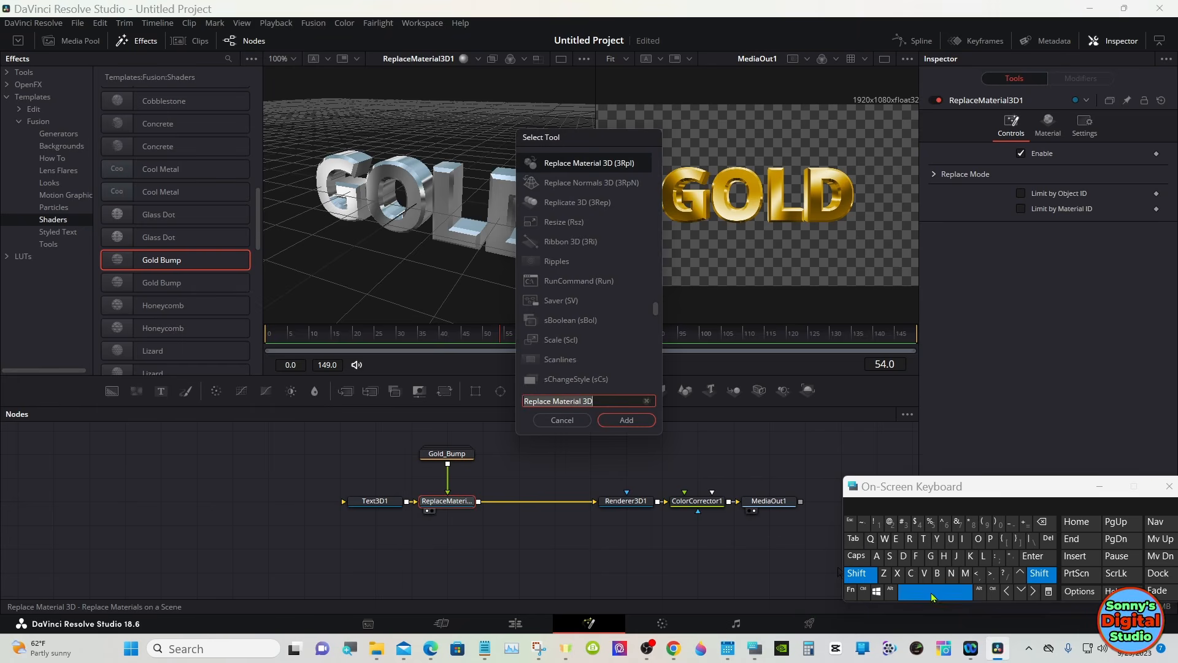
left_click(922, 540)
left_click(910, 540)
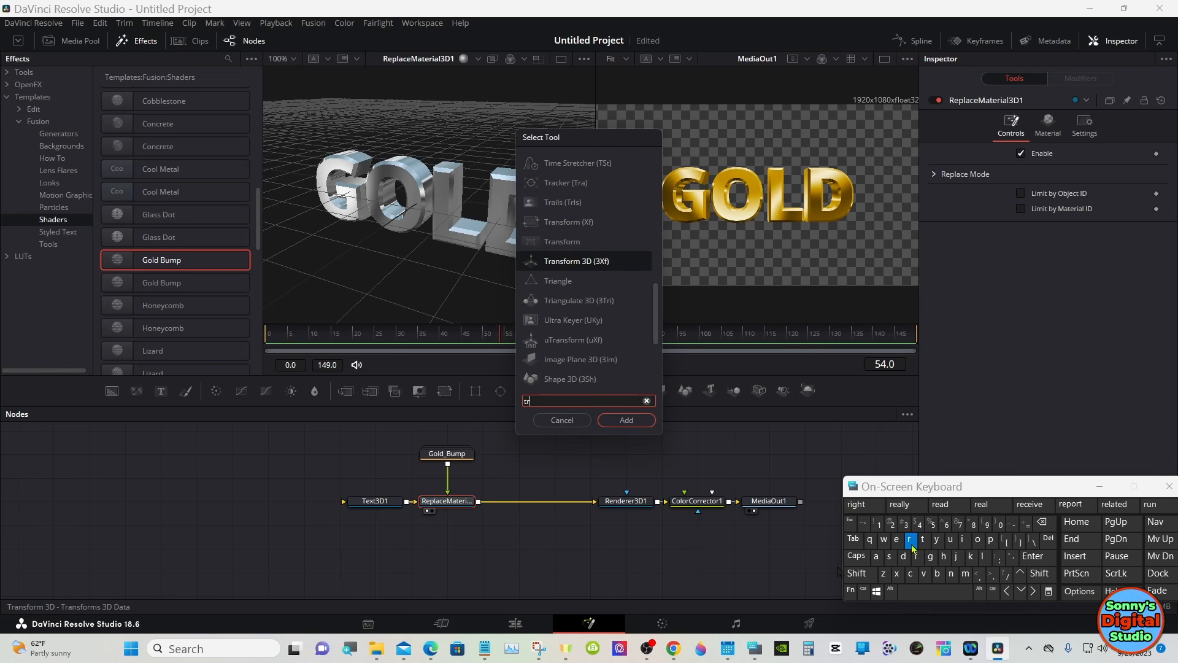
left_click(889, 556)
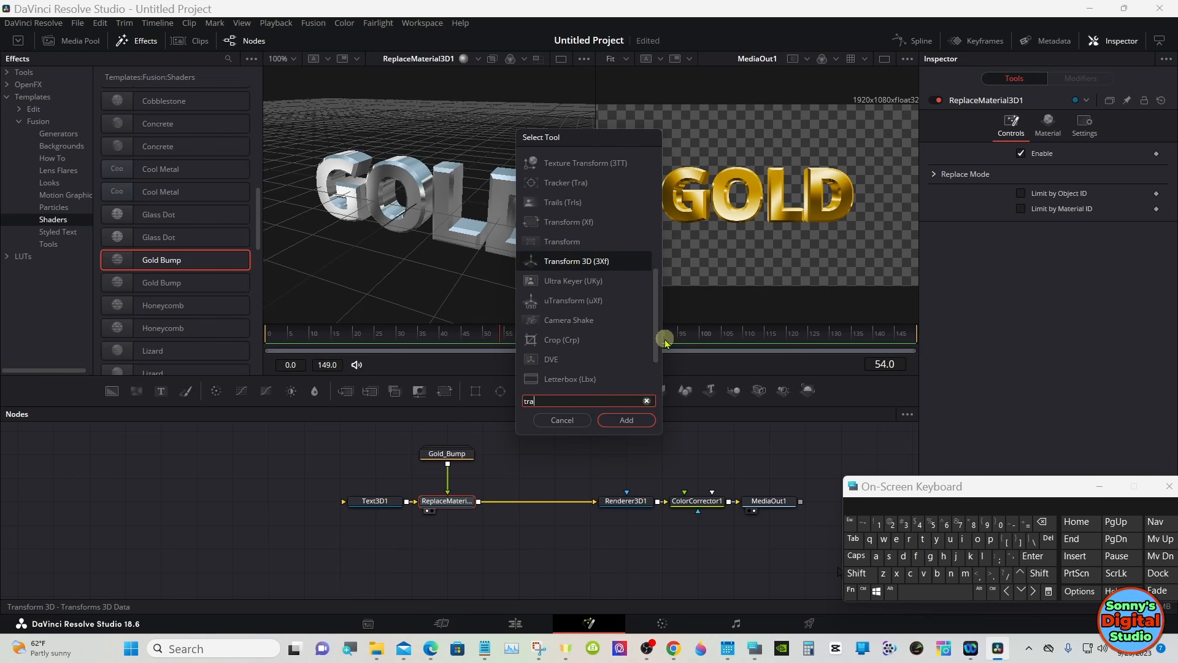
left_click(601, 260)
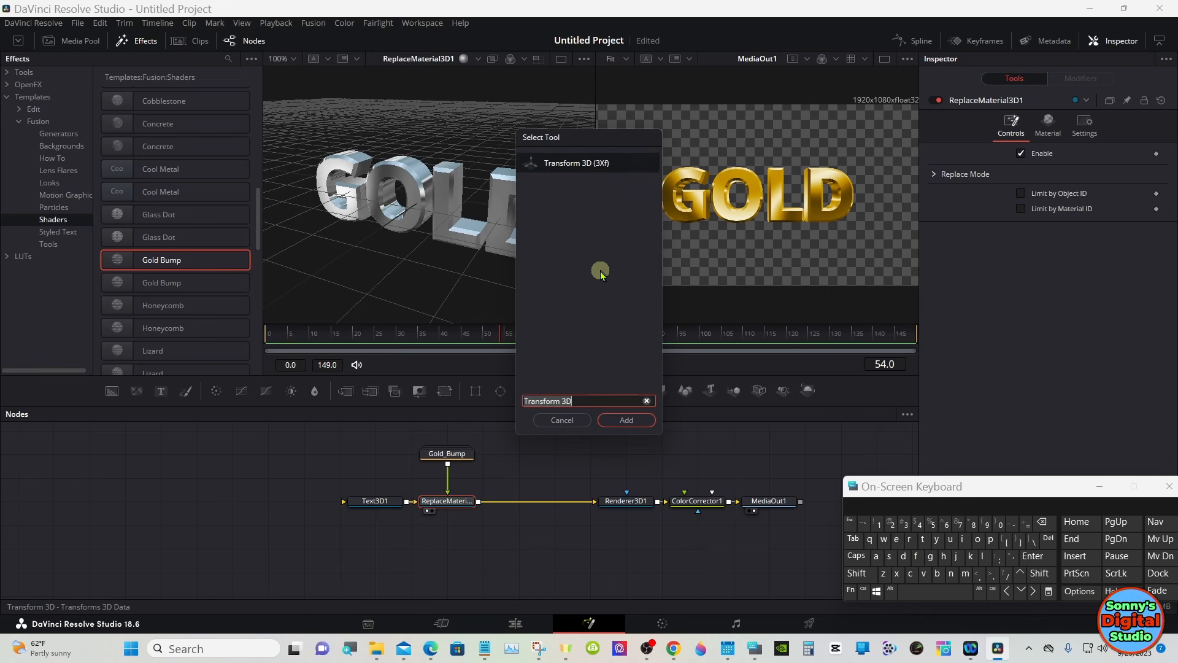
left_click(617, 419)
left_click(1099, 486)
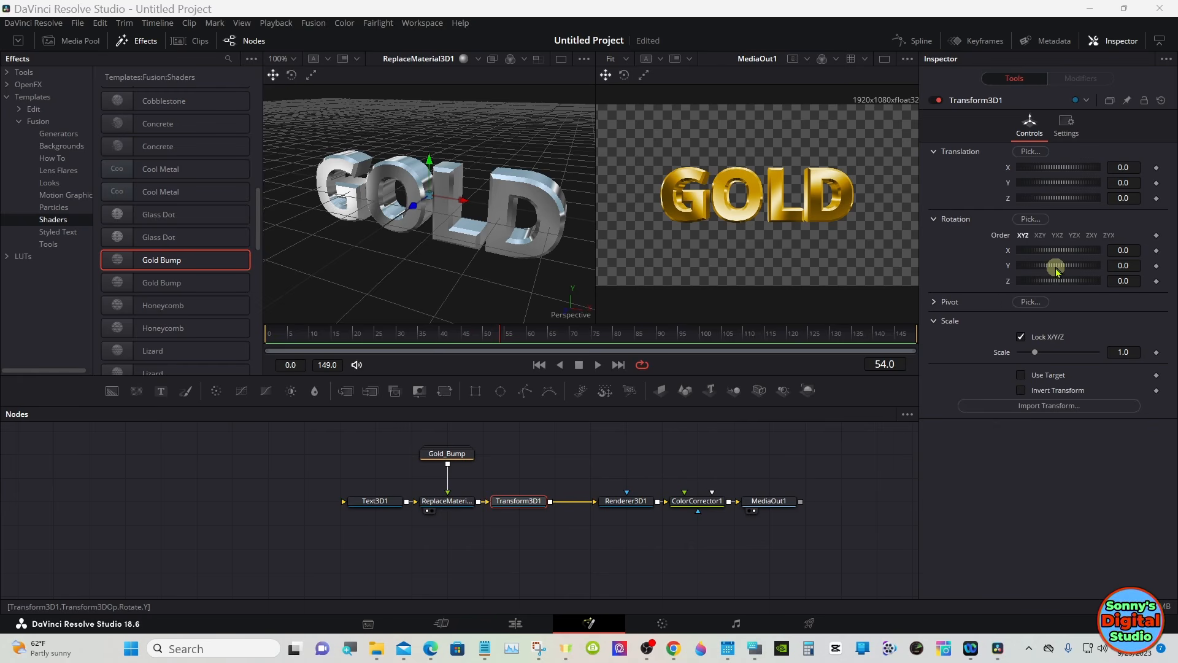
- Try rotating the text to -13 on X and 23.5 on Y with the Transform 3D node, and reset both rotations to 0
left_click_drag(1057, 270, 1060, 254)
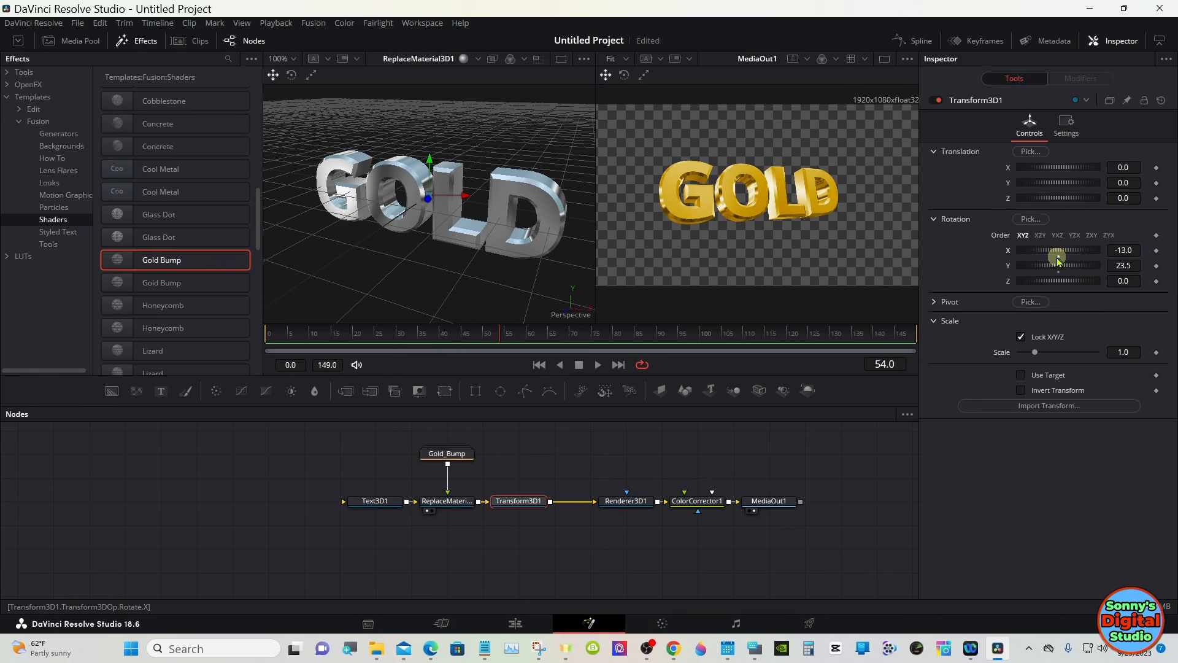
double_click(1058, 258)
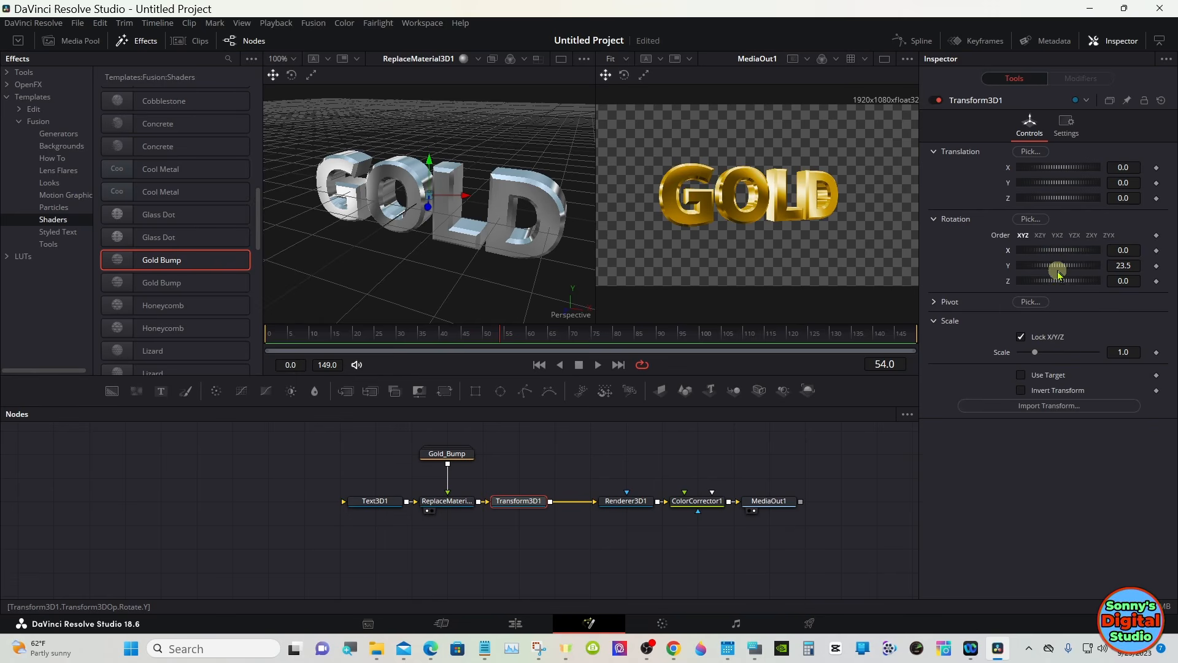
double_click(1059, 272)
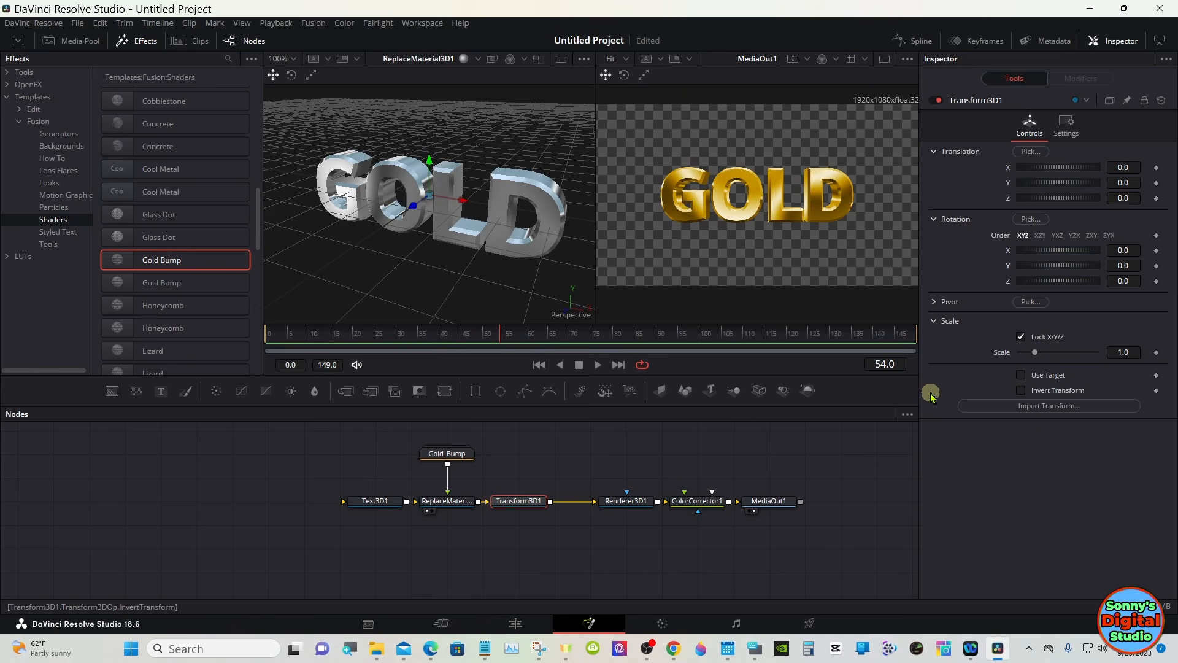
left_click(725, 550)
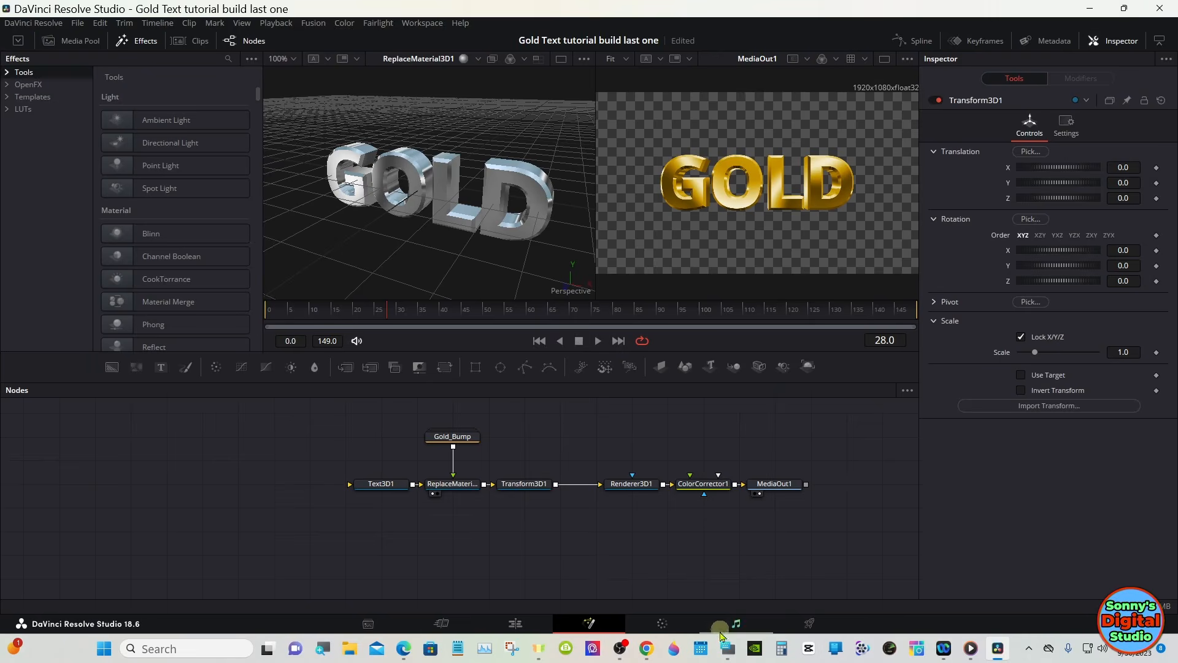
- Select every node in the composition, including Gold_Bump and MediaOut1, and start creating a macro from them
left_click(736, 625)
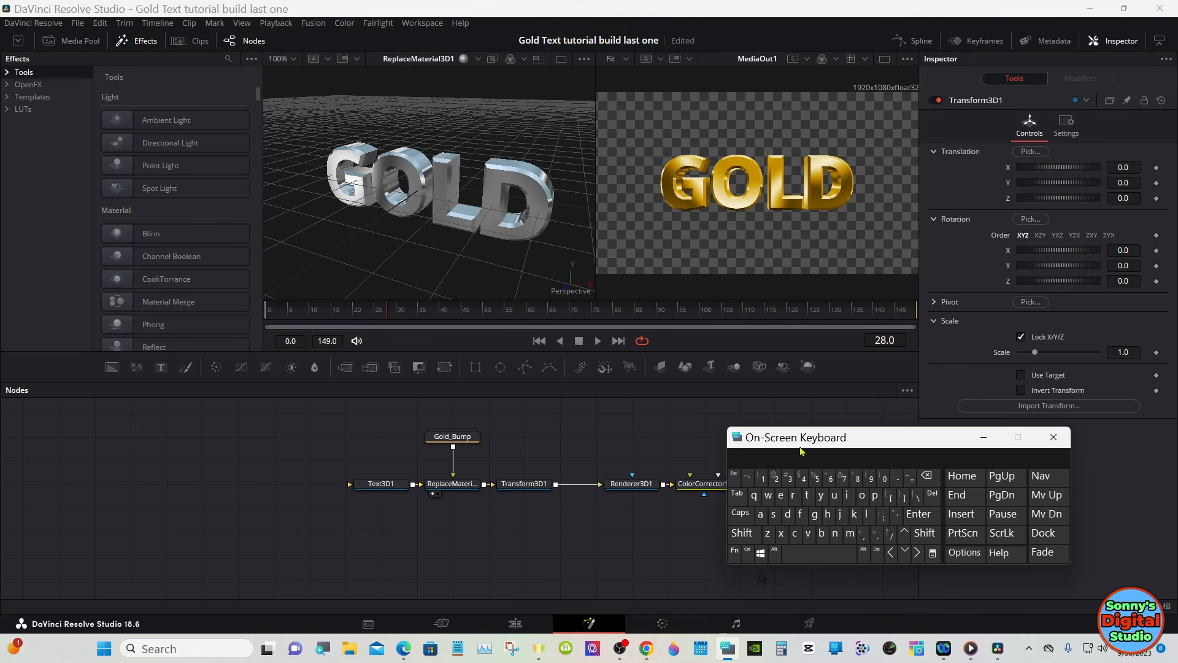
left_click_drag(800, 451, 891, 479)
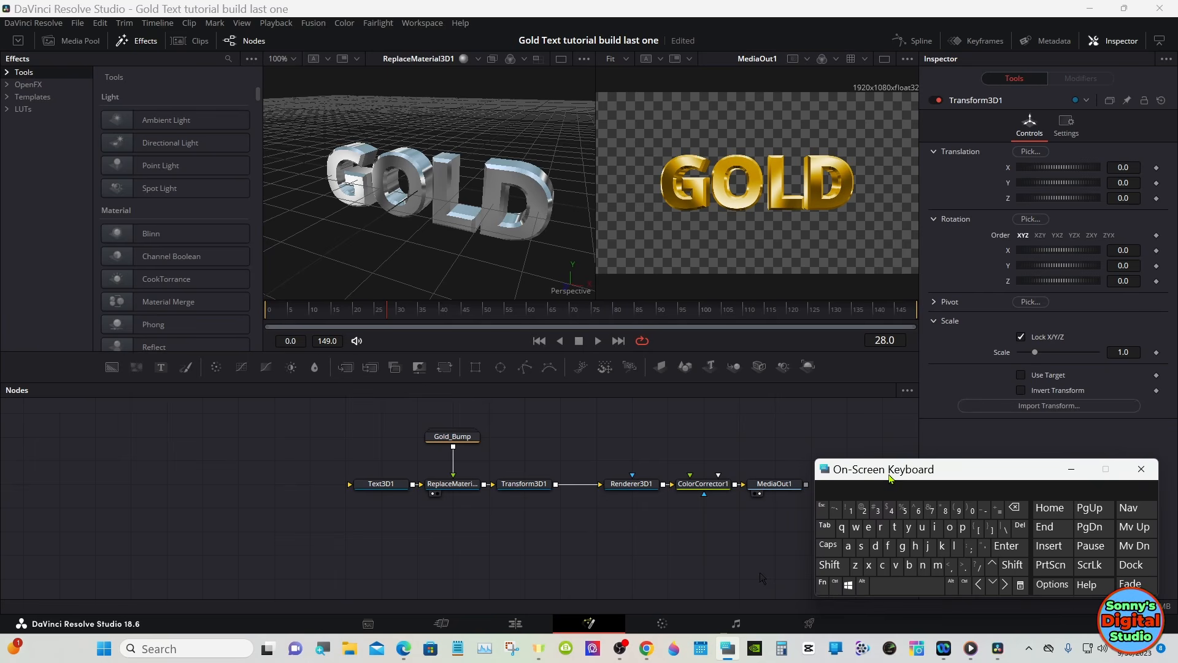
left_click(840, 594)
left_click(369, 485, "ctrl")
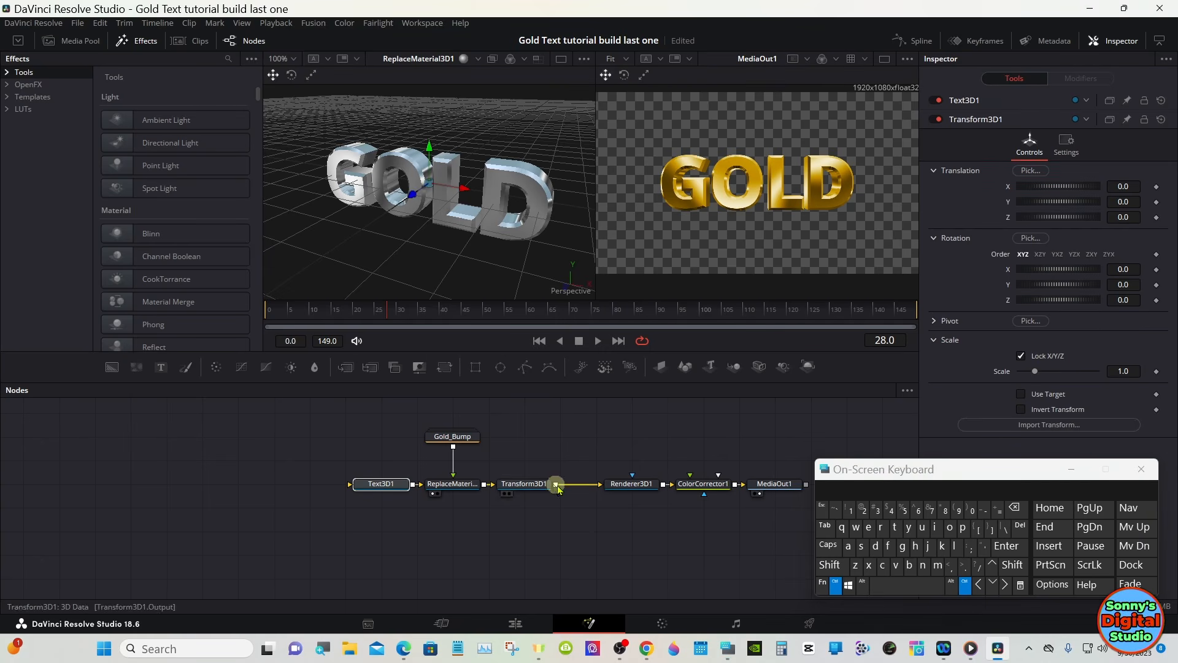
left_click(699, 485, "ctrl")
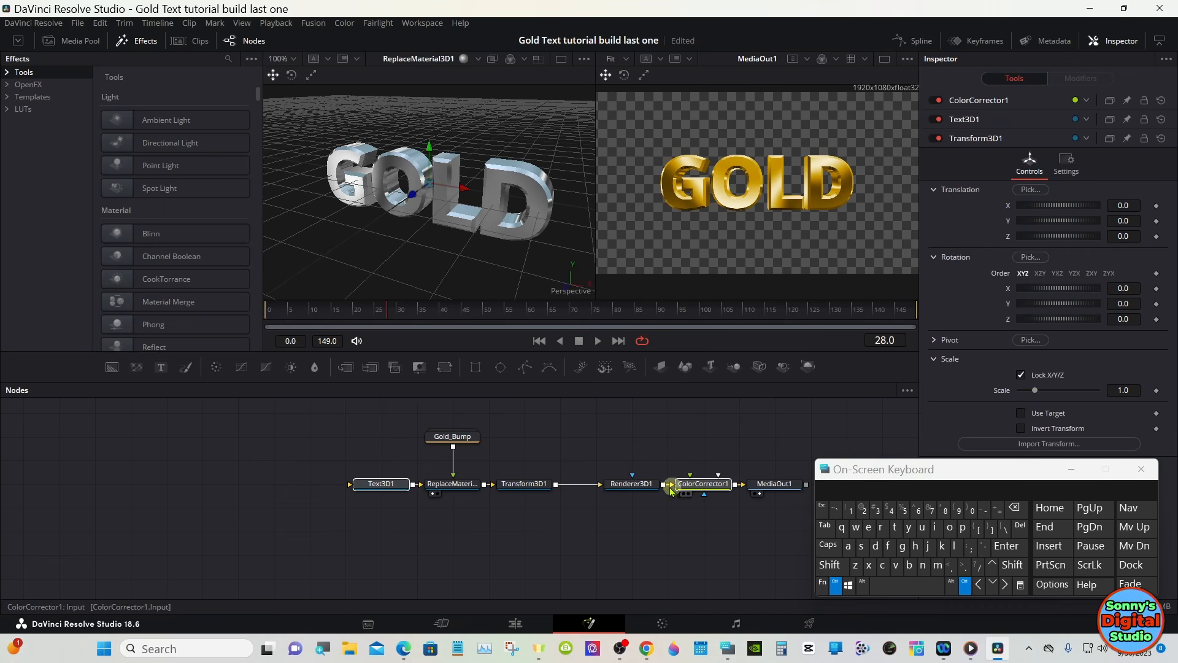
left_click(531, 485)
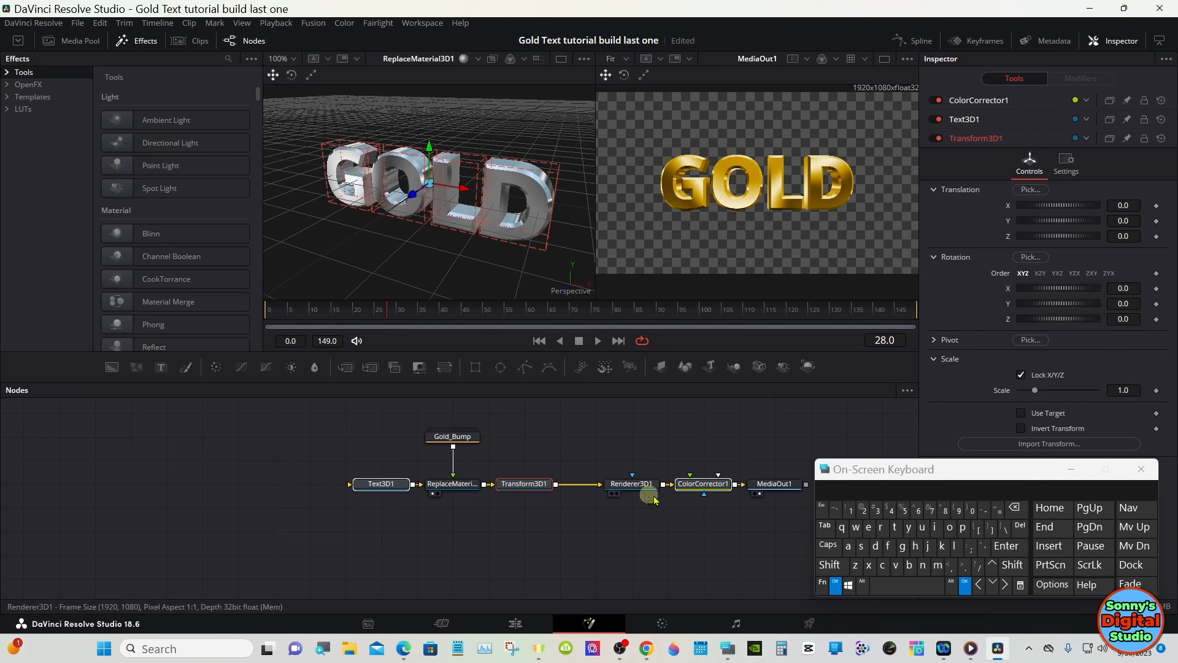
left_click(848, 547)
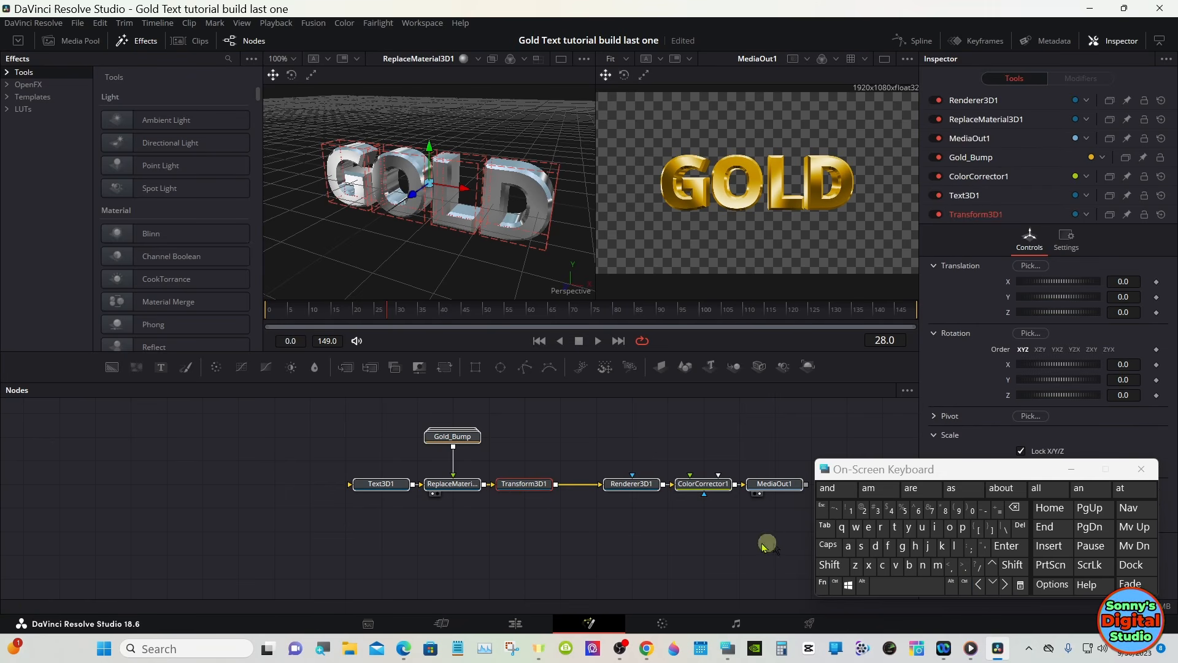
right_click(535, 488)
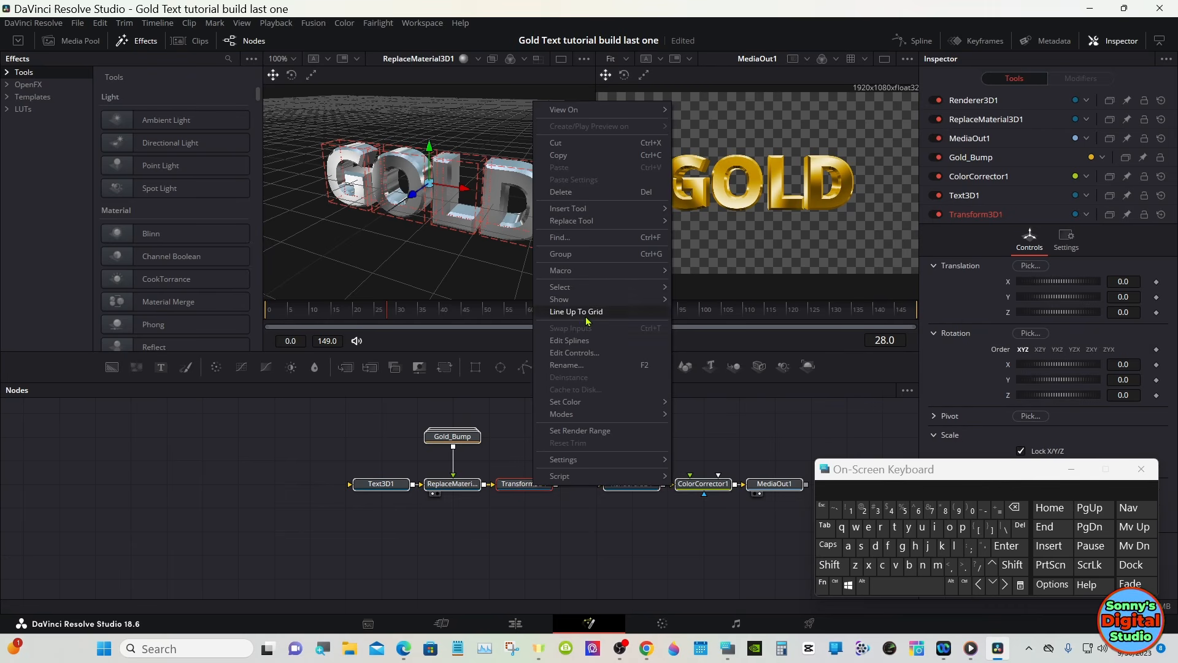
mouse_move(604, 271)
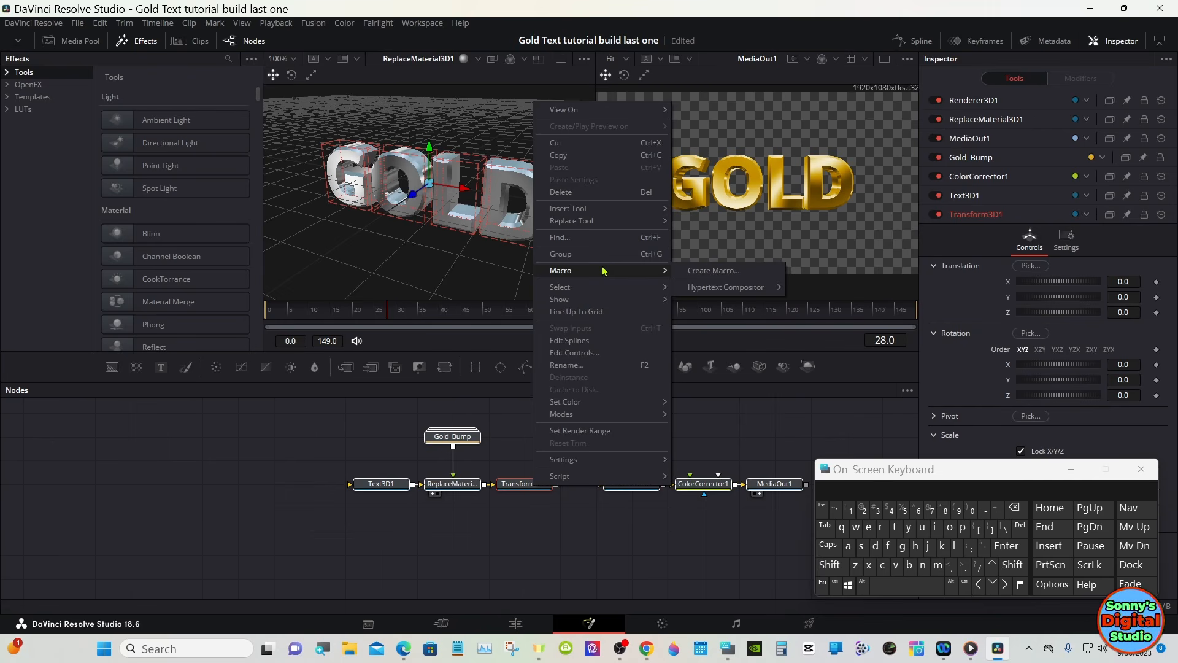
left_click(712, 271)
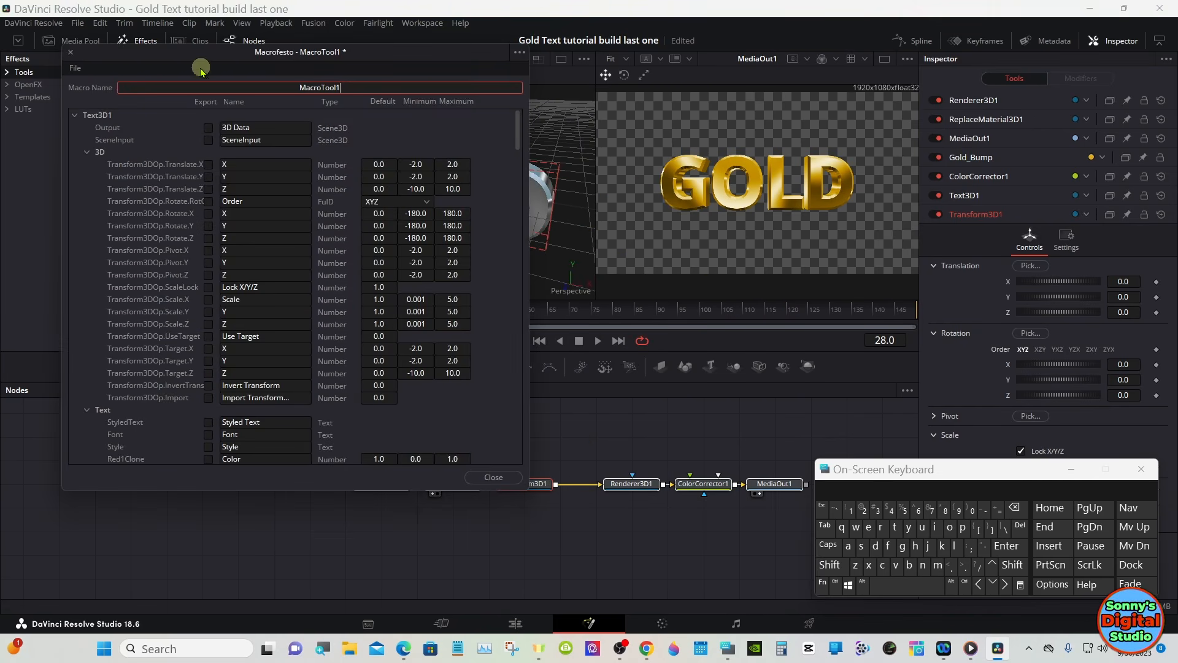
left_click_drag(185, 60, 450, 116)
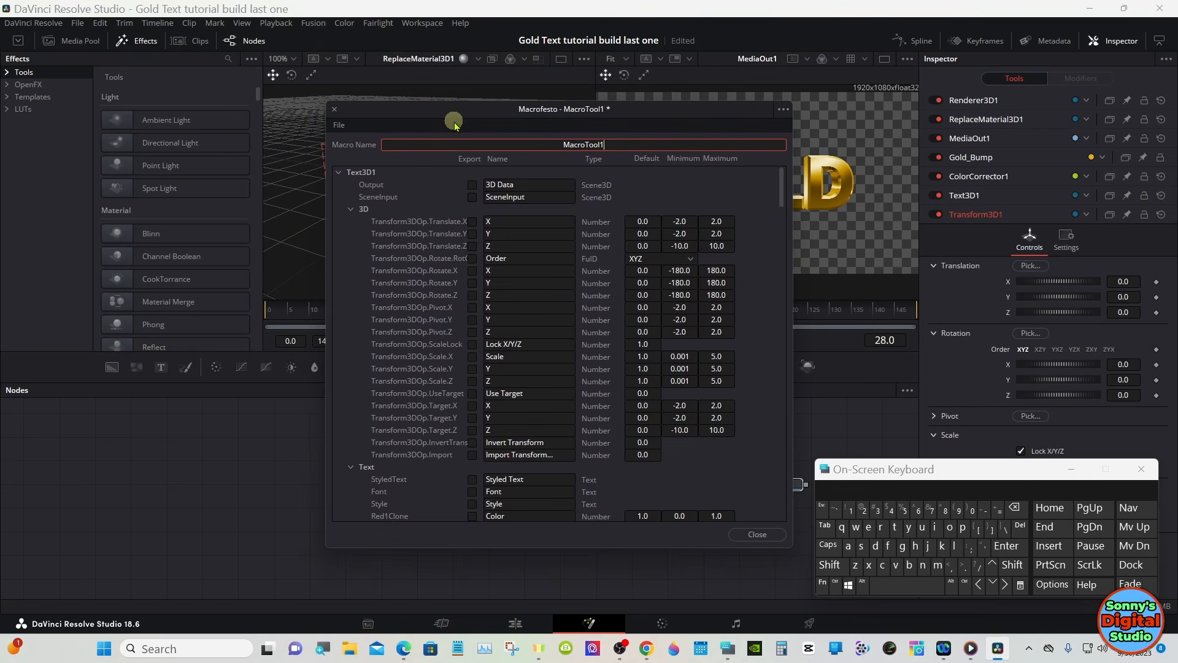
- Name the macro "Gold text 1.1" using the on-screen keyboard
left_click_drag(892, 473, 657, 477)
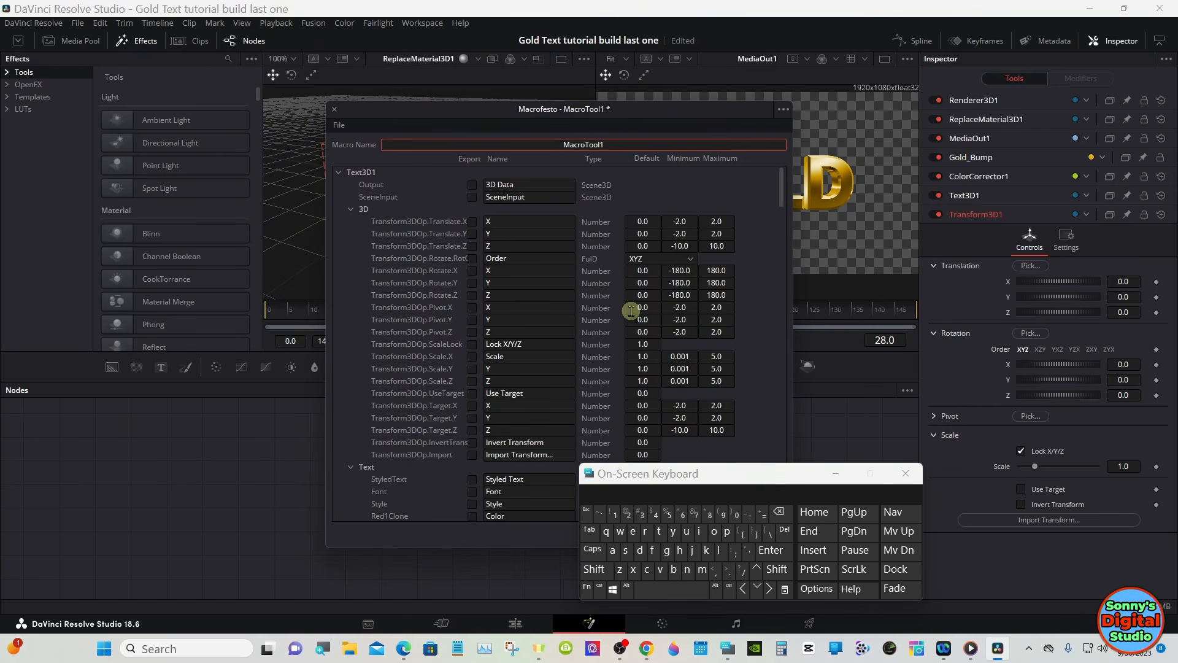
left_click(778, 511)
left_click(600, 570)
left_click(667, 550)
left_click(714, 531)
left_click(719, 550)
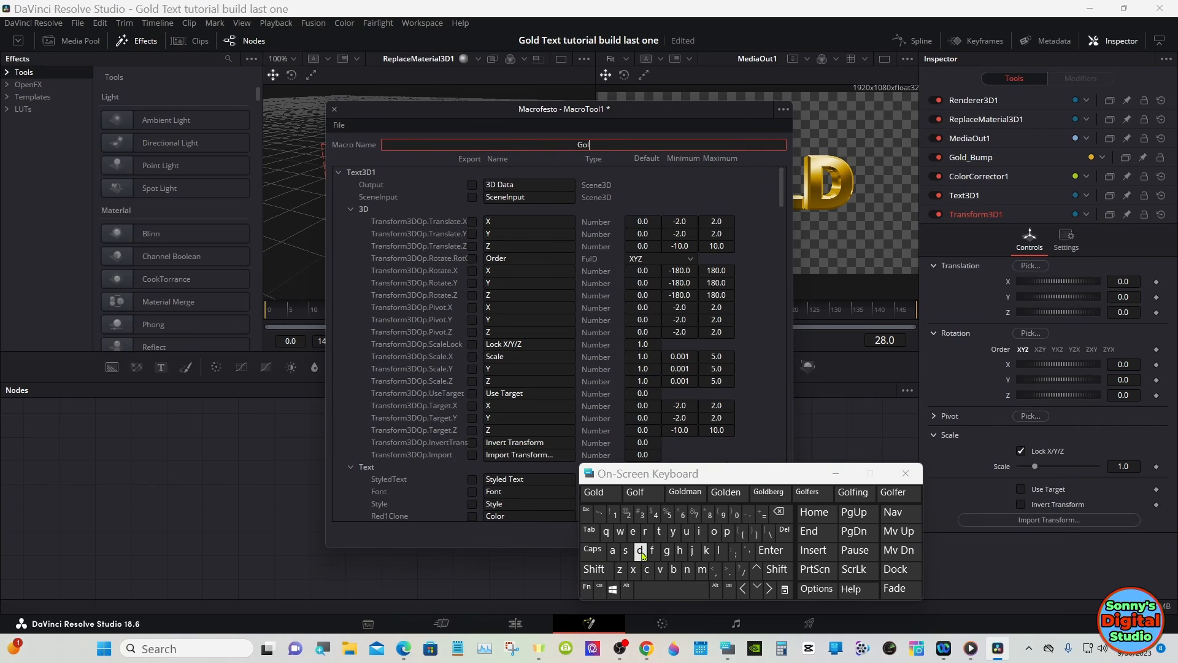
left_click(640, 550)
left_click(659, 531)
left_click(633, 531)
left_click(632, 569)
left_click(659, 531)
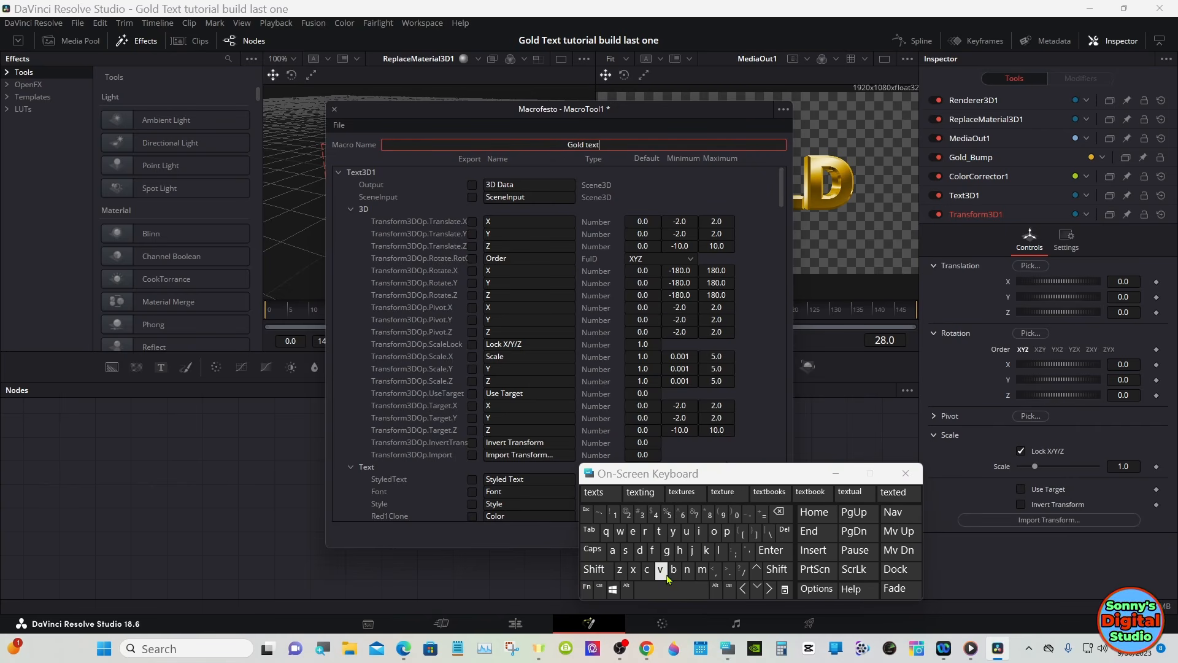
left_click(615, 515)
left_click(728, 569)
left_click(615, 515)
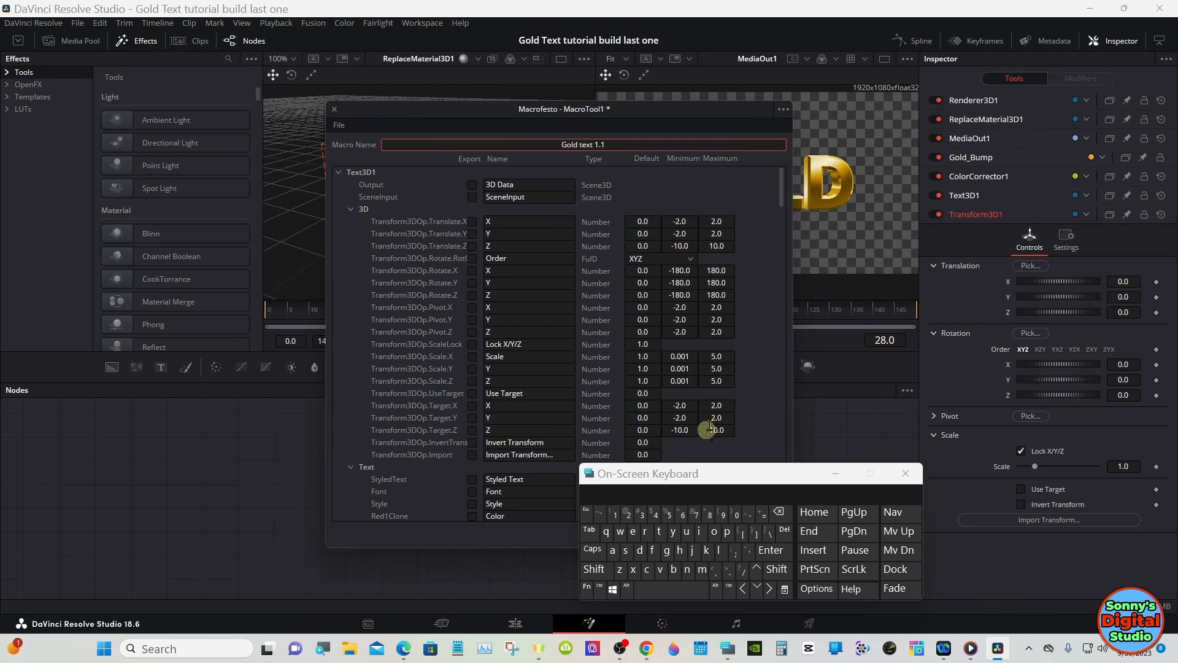
left_click(759, 305)
left_click_drag(681, 476, 903, 498)
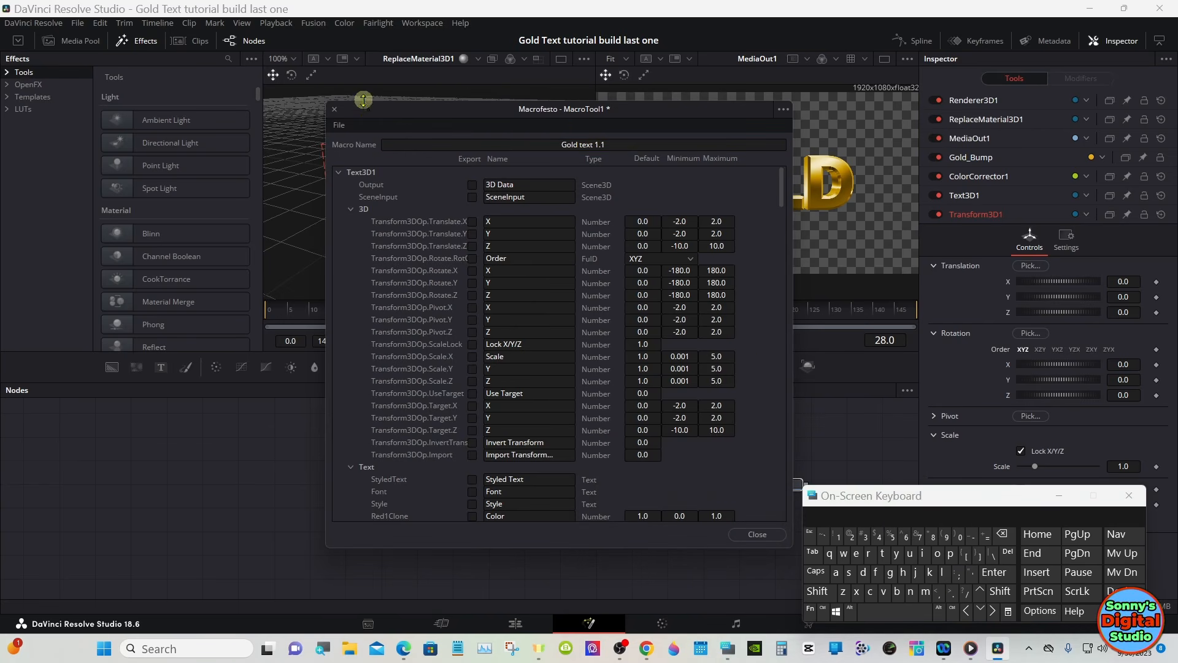
- Export Text3D1's 3D Data output and its Styled Text, Font, Style, Size, Tracking, Line Spacing and vertical anchor controls in the macro
left_click_drag(371, 112, 461, 74)
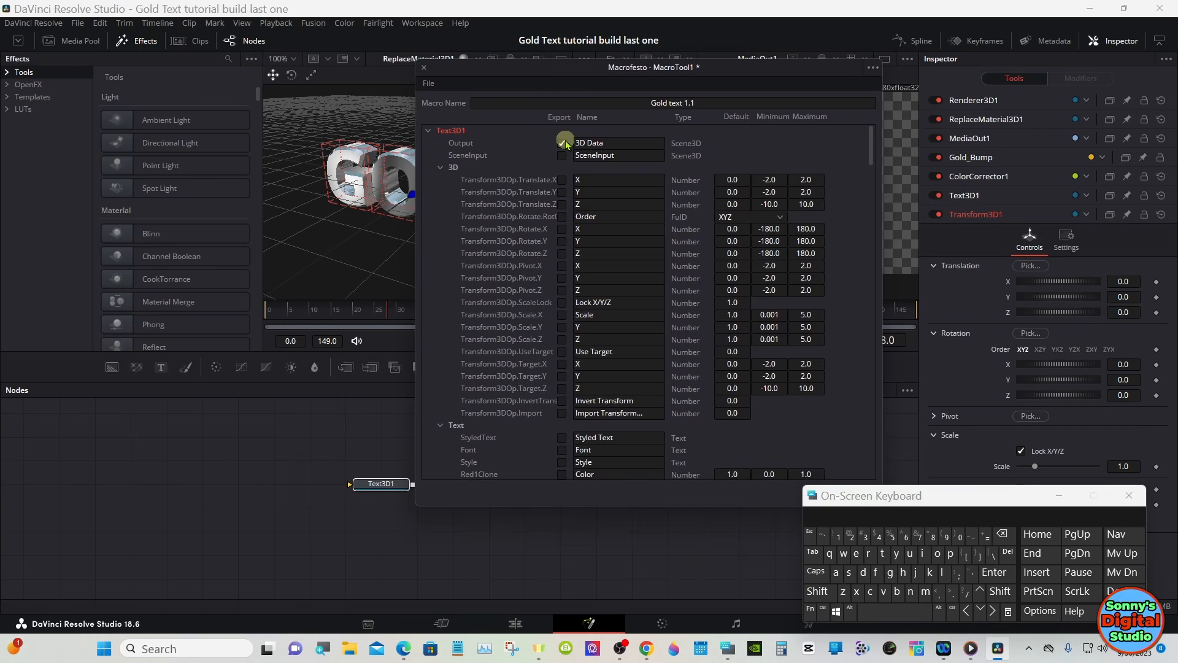
left_click(440, 167)
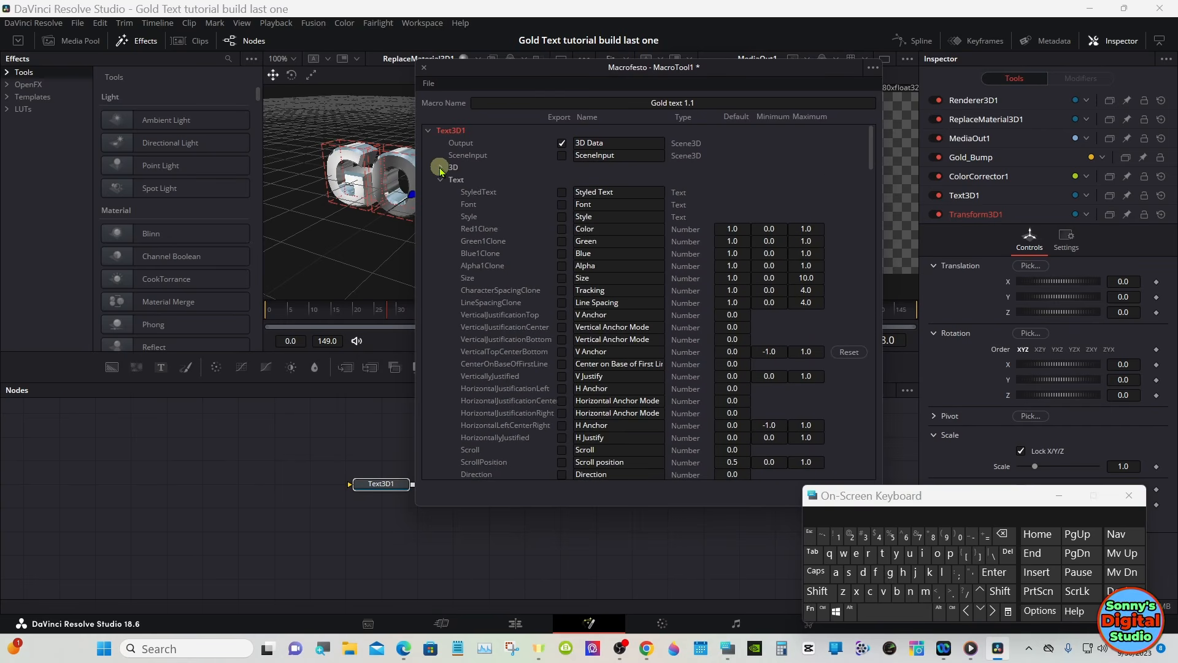
left_click(561, 193)
left_click(562, 216)
left_click(562, 278)
left_click(562, 291)
left_click(562, 303)
left_click(562, 327)
- Export Text3D1's extrusion style, profile, depth and subdivisions, bevel depth and width, smoothing angle, and front and back bevel controls
left_click_drag(871, 147, 871, 168)
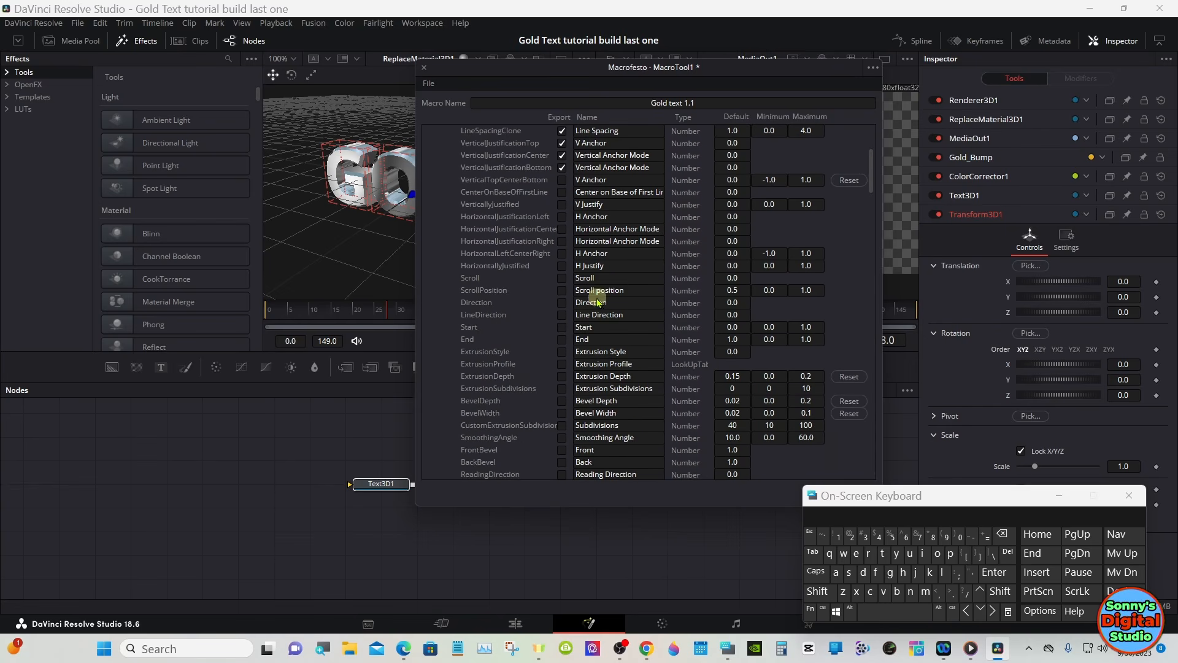
left_click(562, 315)
left_click(562, 339)
left_click(562, 352)
left_click(562, 364)
left_click(562, 376)
left_click(562, 388)
left_click(563, 401)
left_click(562, 413)
left_click(562, 425)
left_click(562, 438)
left_click(562, 450)
left_click(564, 463)
scroll(871, 147, "up", 4)
scroll(872, 147, "up", 1)
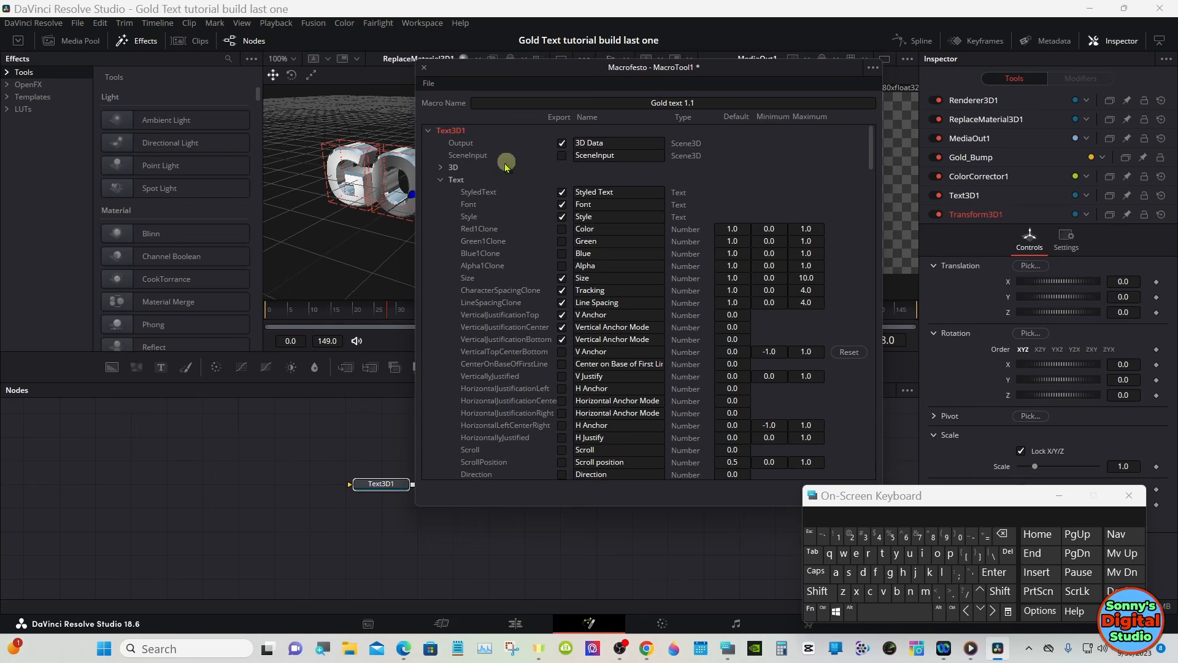
- Export the Type and Center controls from Text3D1's Layout group, and collapse the Text3D1 entries
left_click(441, 181)
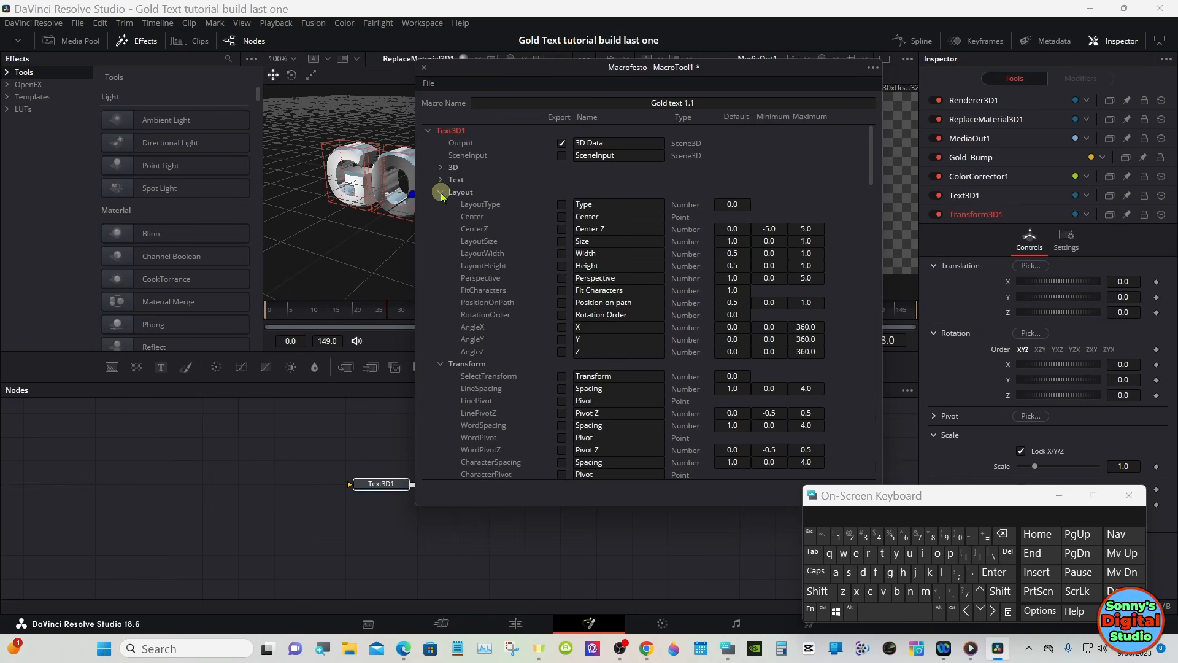
left_click(562, 203)
left_click(562, 217)
left_click(440, 193)
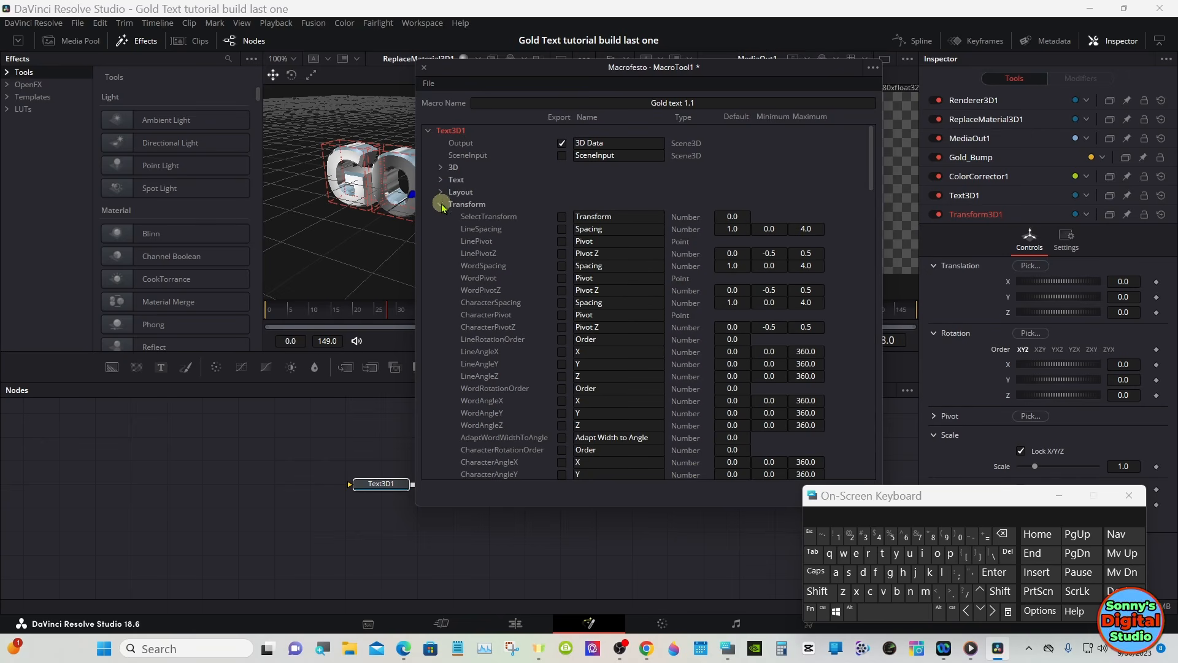
left_click(441, 205)
left_click(441, 217)
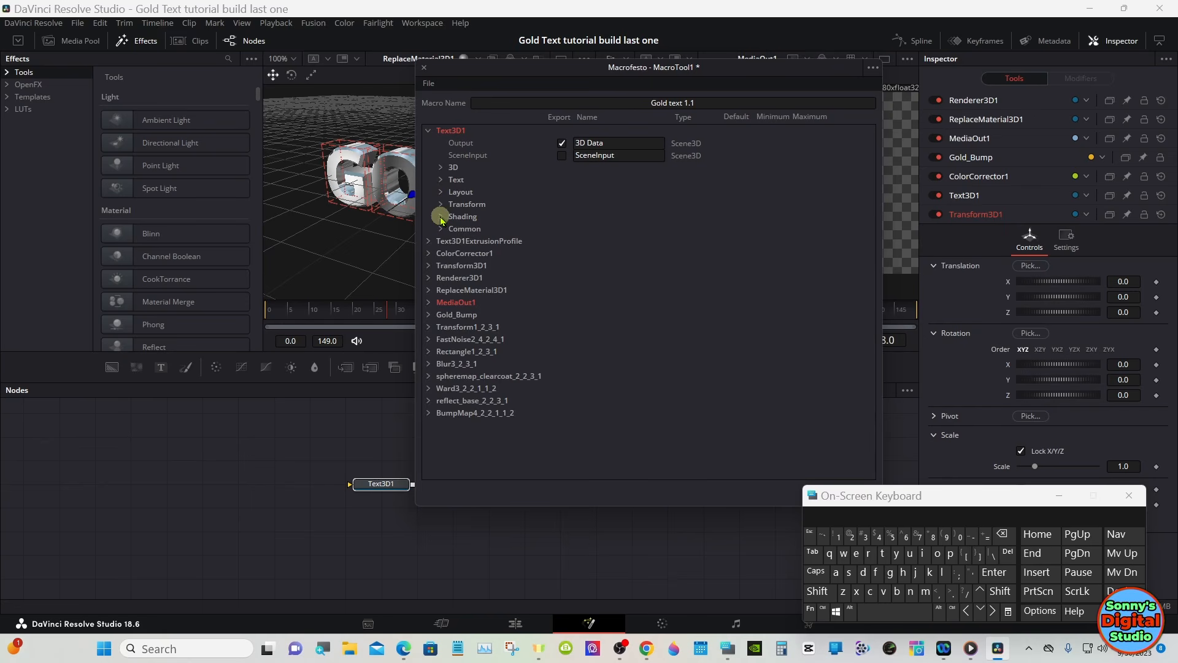
left_click(428, 131)
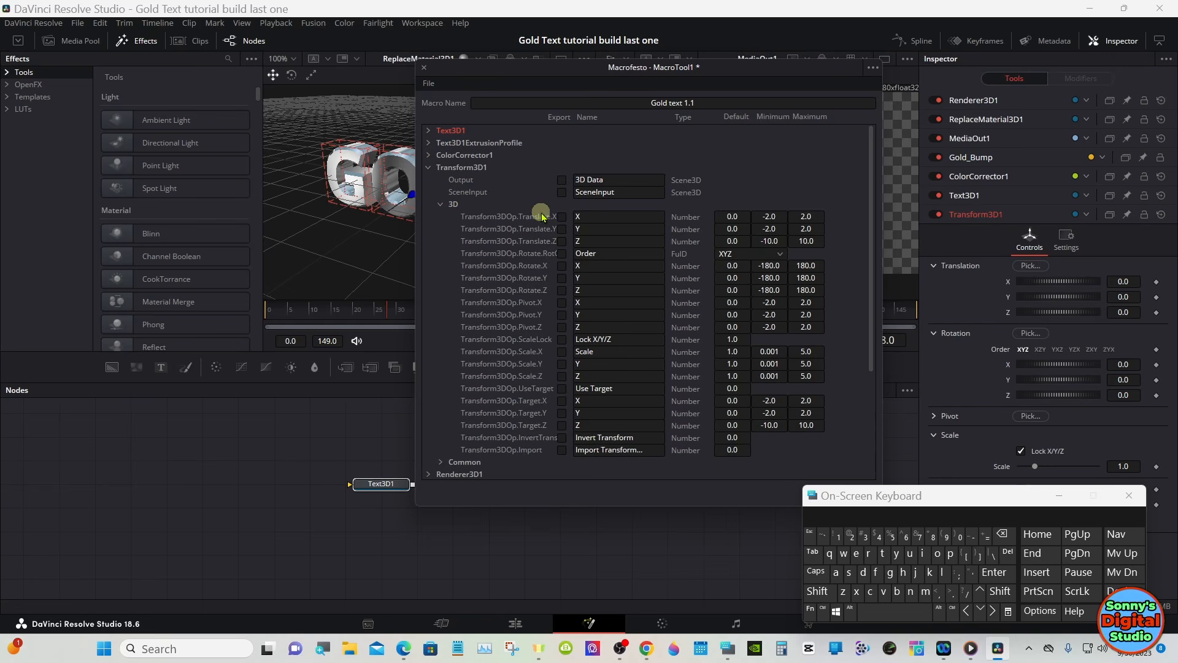
- Export Transform3D1's X, Y and Z rotation controls in the macro and collapse its entries
left_click(562, 266)
left_click(562, 277)
left_click(561, 290)
left_click(440, 203)
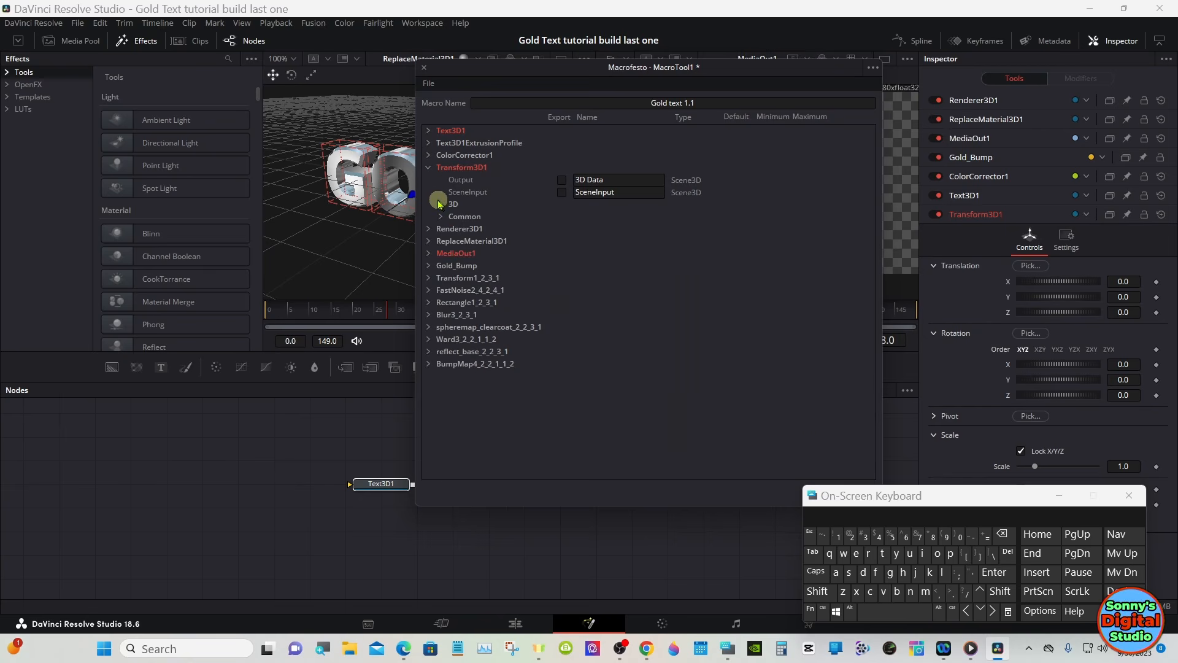
left_click(428, 168)
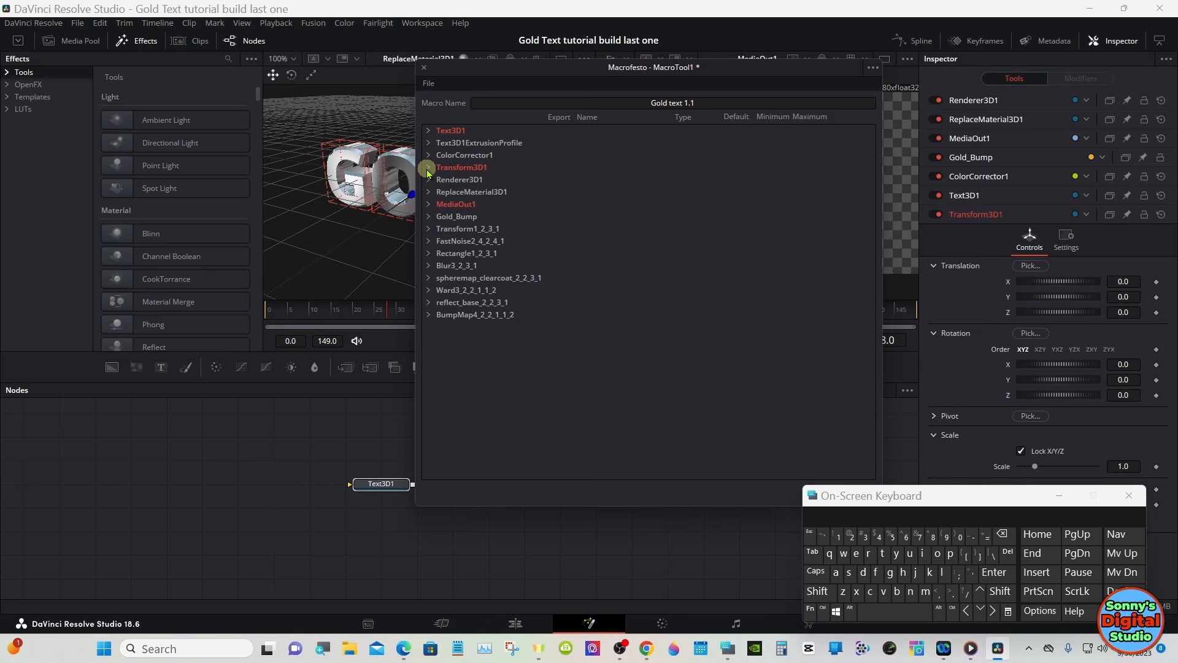
- Mark MediaOut1's Input for export in the macro and collapse its entries
left_click(427, 204)
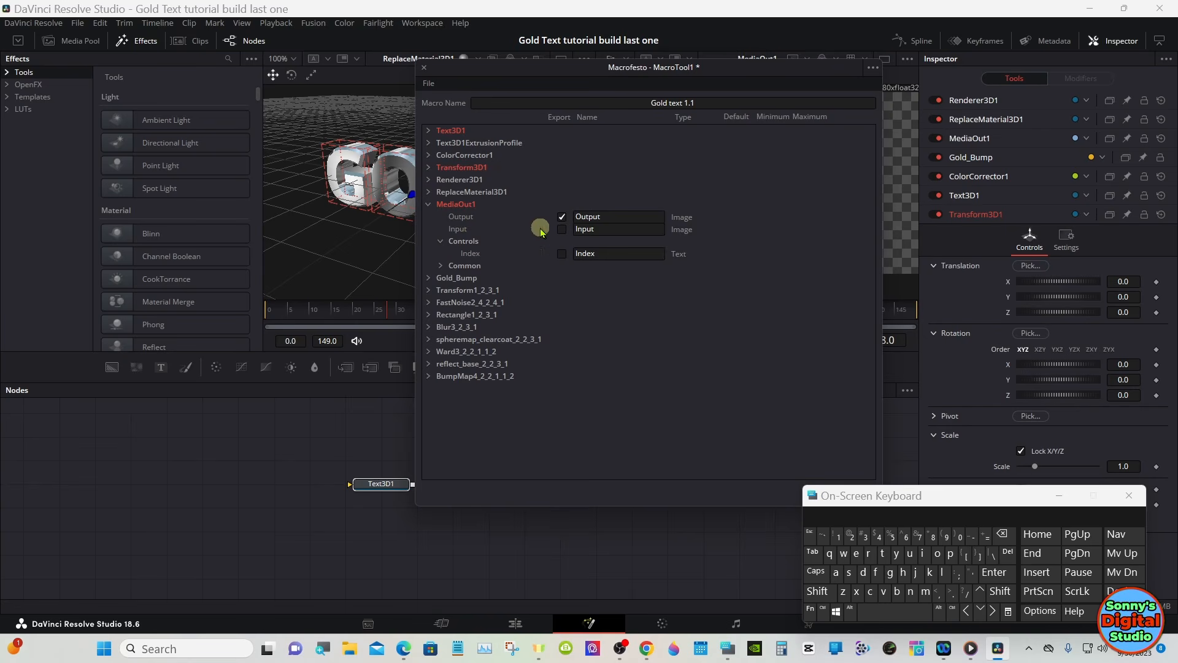
left_click(562, 229)
left_click(428, 205)
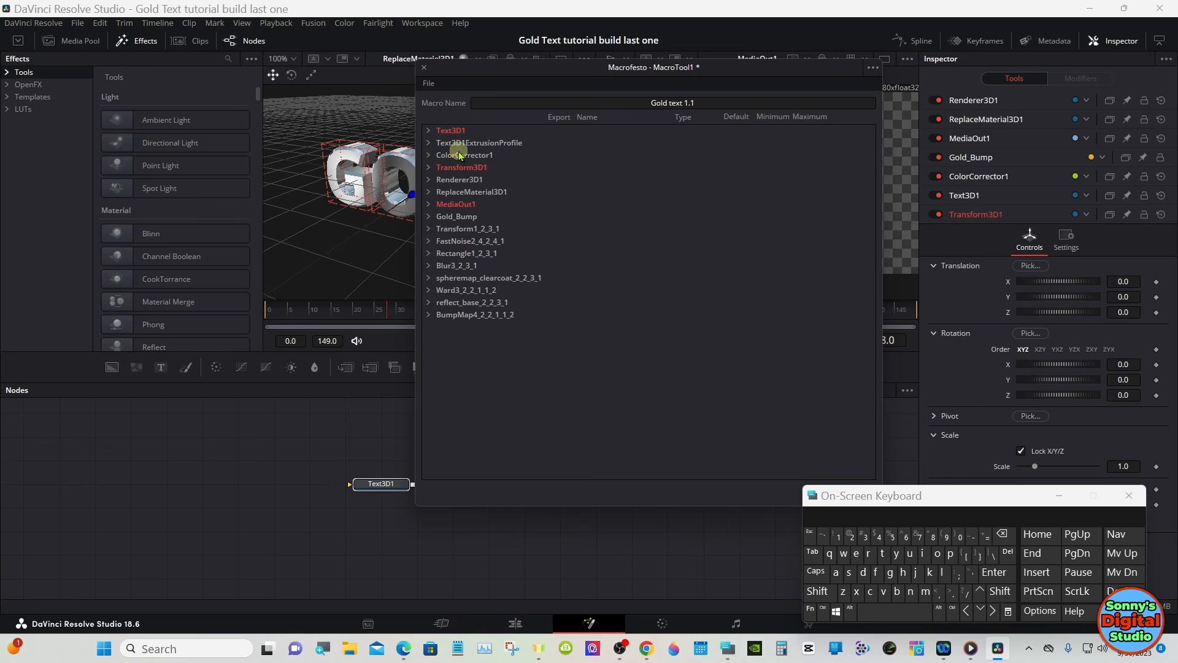
- Save the macro as a group in the A folder inside Videos, and minimize the on-screen keyboard
left_click(428, 82)
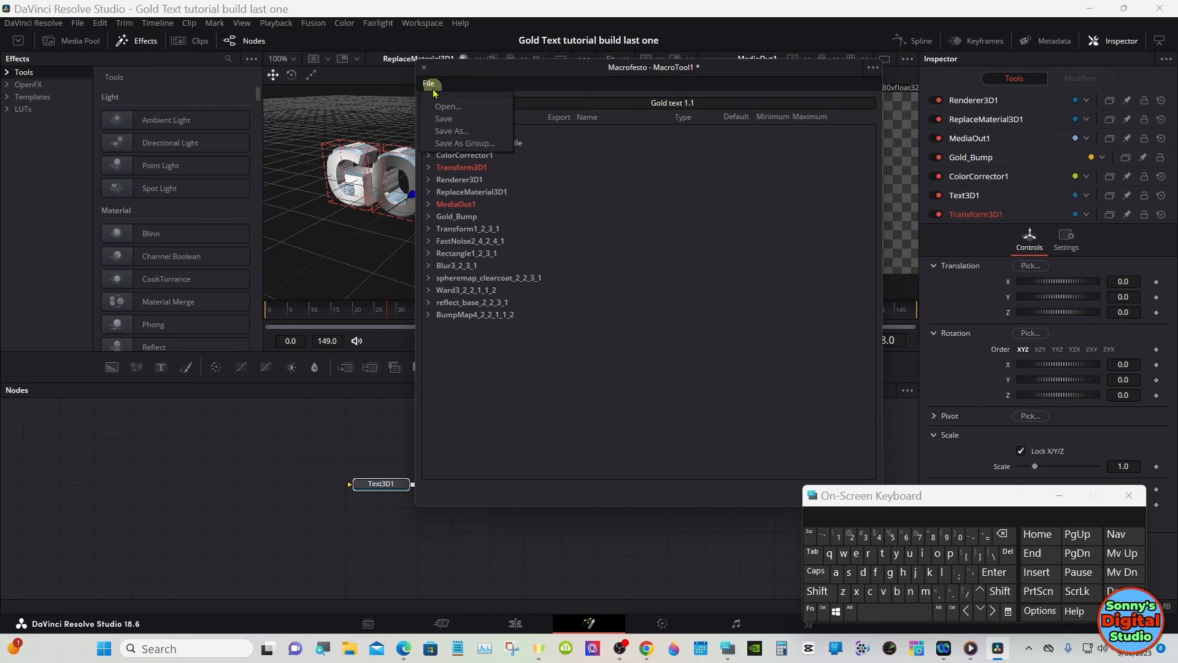
left_click(473, 148)
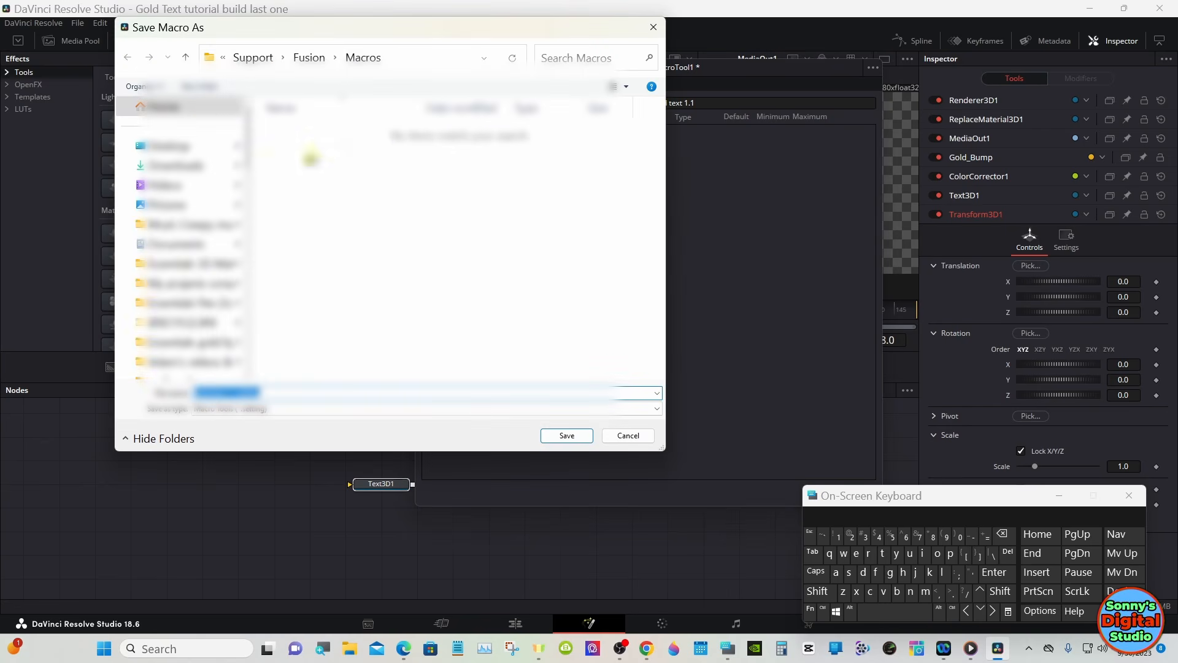
left_click(205, 191)
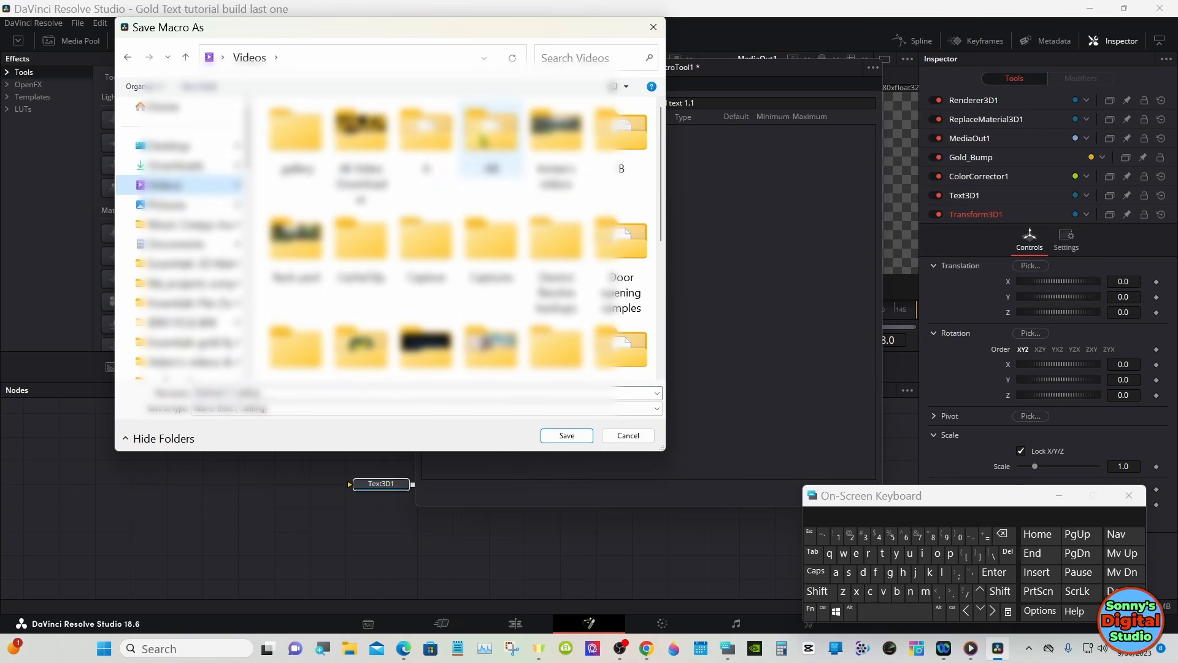
double_click(452, 144)
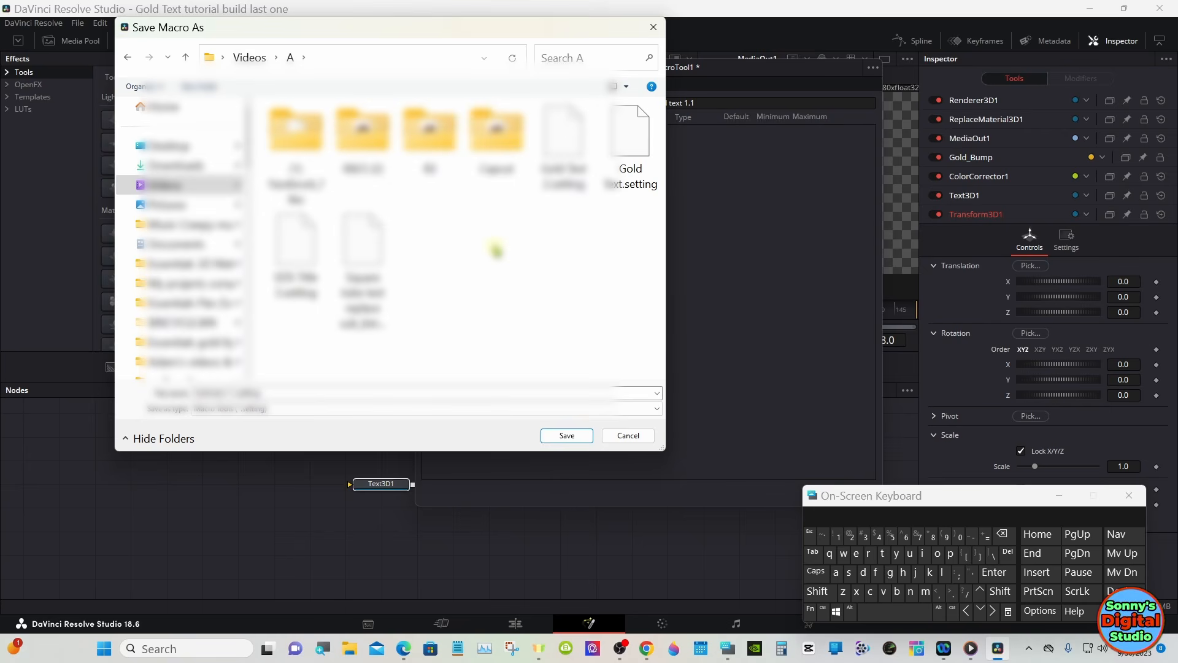
left_click(726, 648)
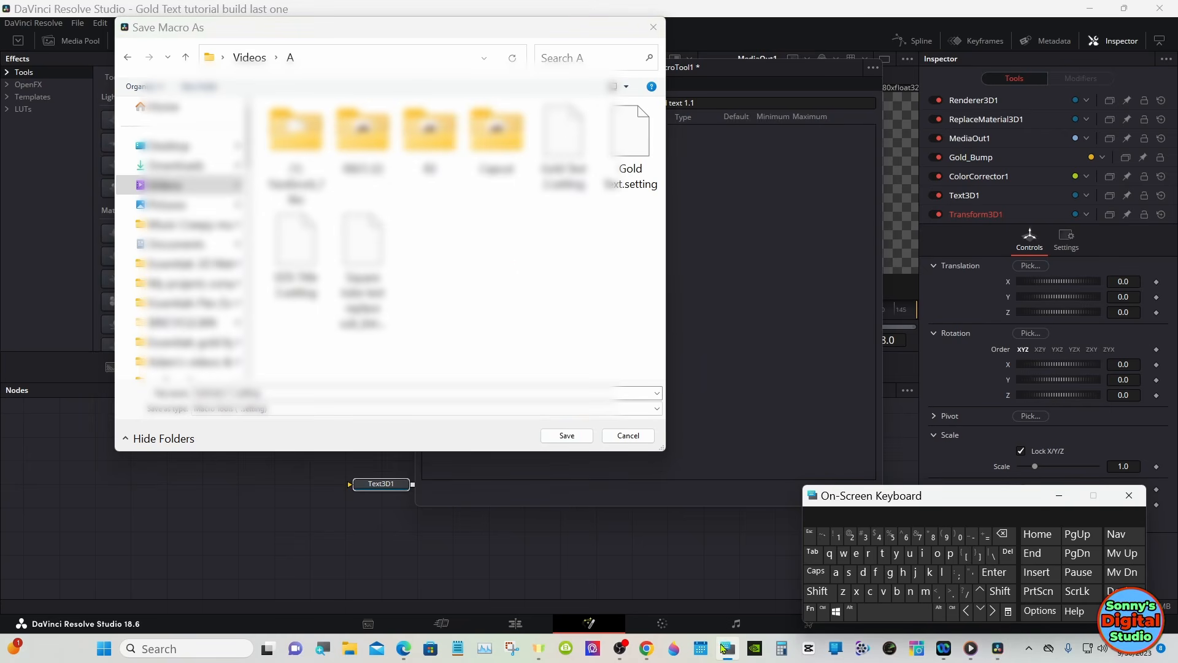
left_click_drag(885, 504, 736, 422)
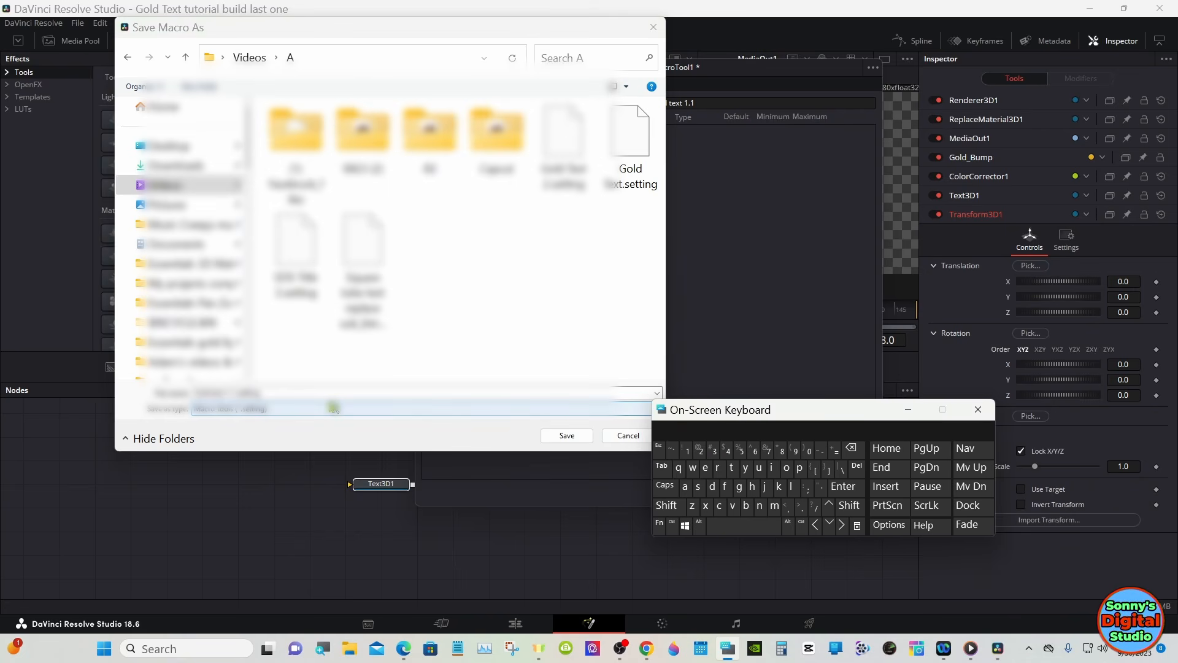
left_click(565, 436)
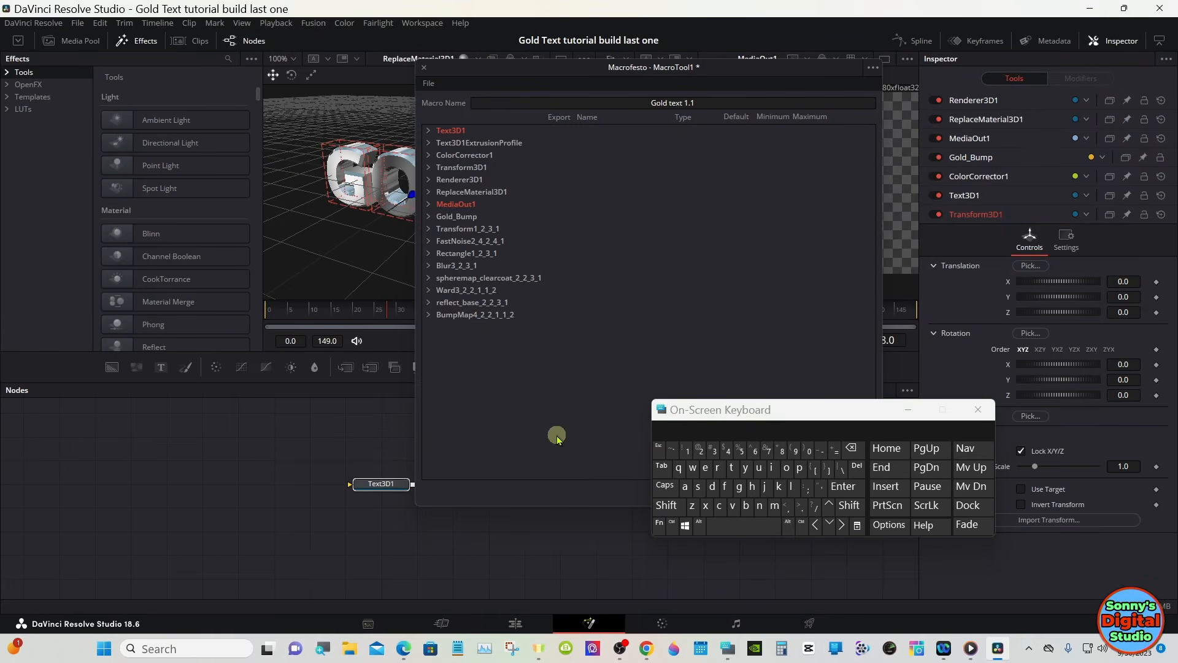
left_click(907, 409)
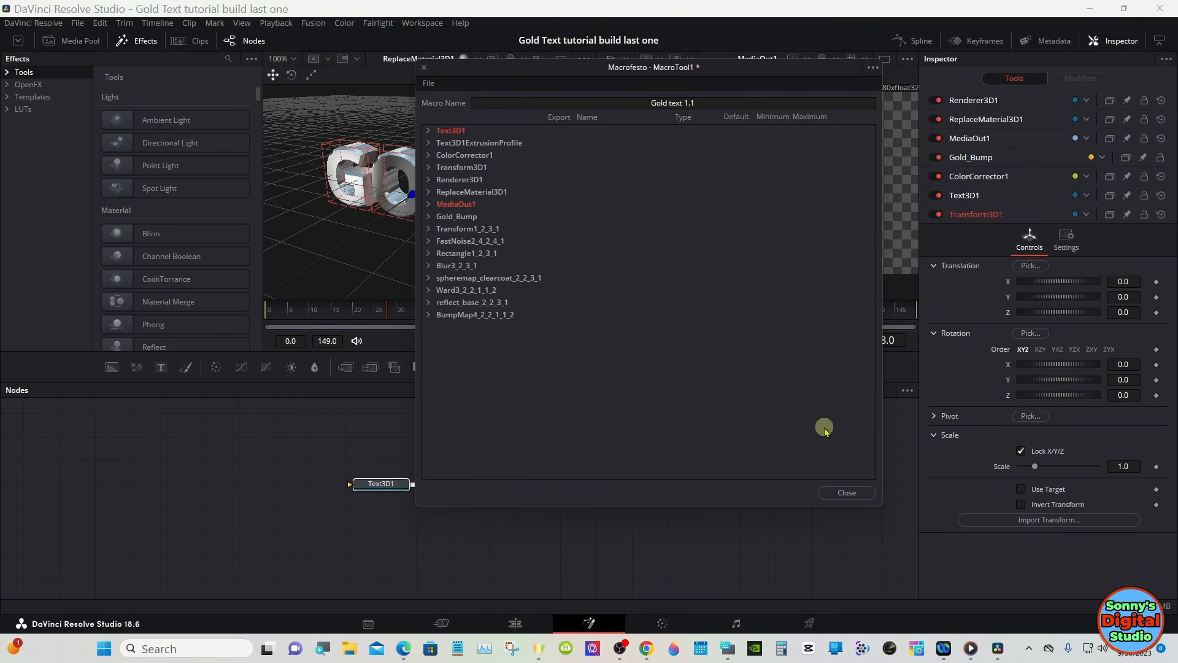
- Close the macro editor and clear the node selection
left_click(821, 493)
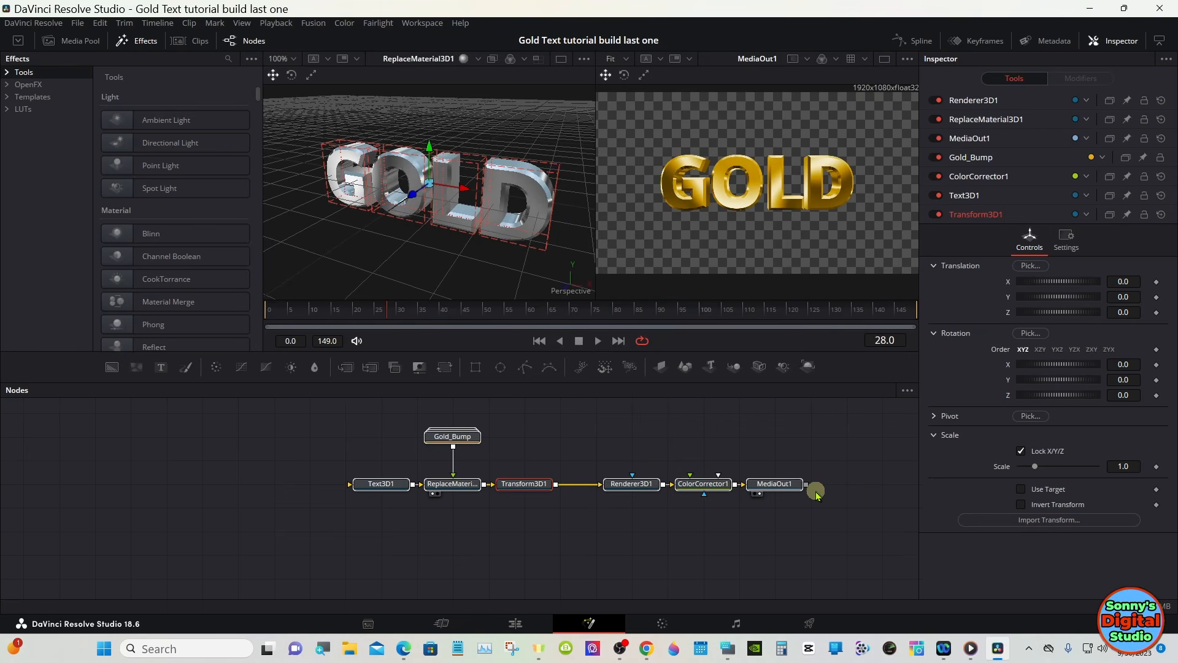
left_click(727, 525)
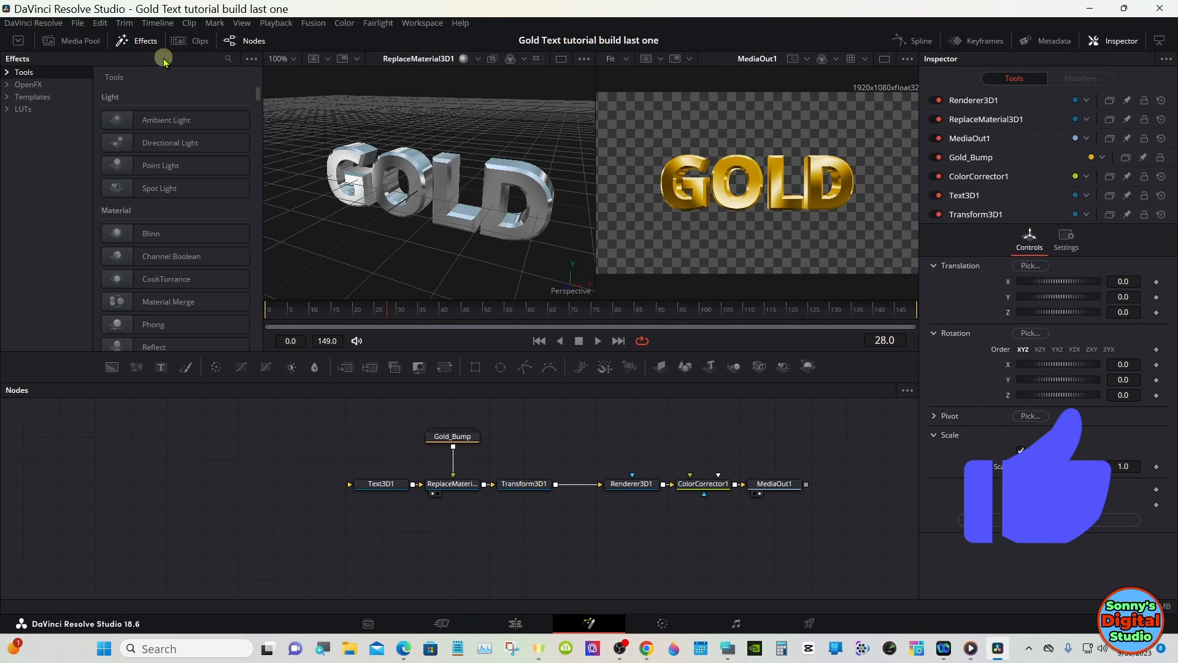
- Open the Sonny's Titles folder of the Edit title templates in File Explorer, and place its window beside the node graph
left_click(145, 41)
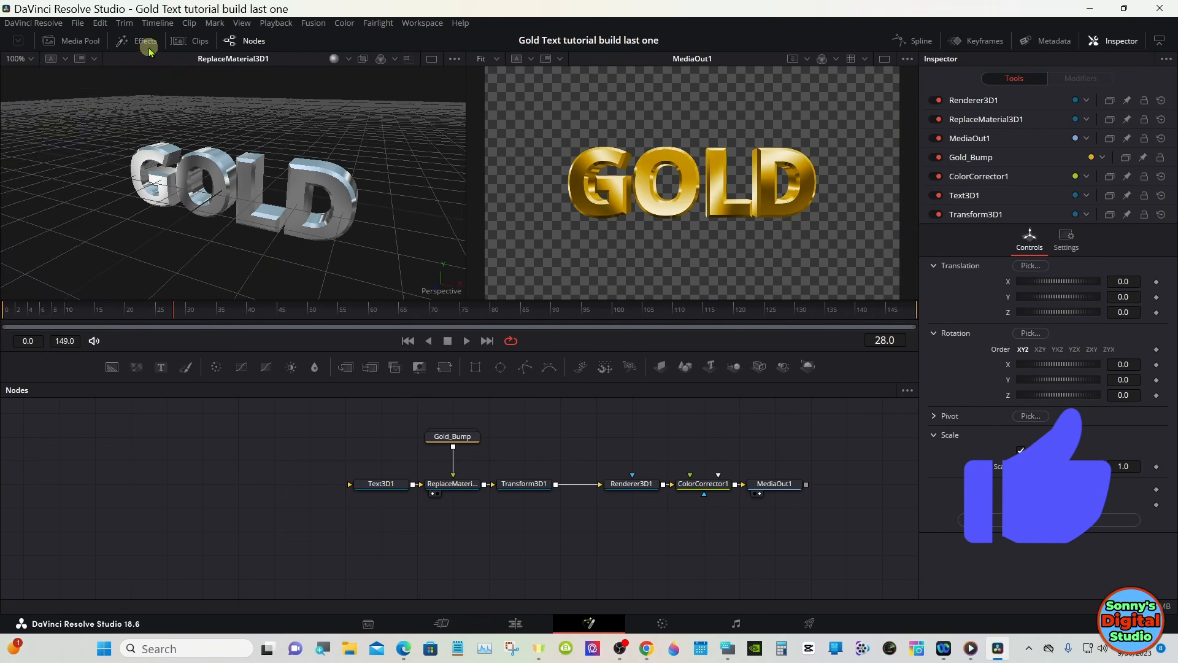
left_click(142, 41)
left_click(9, 97)
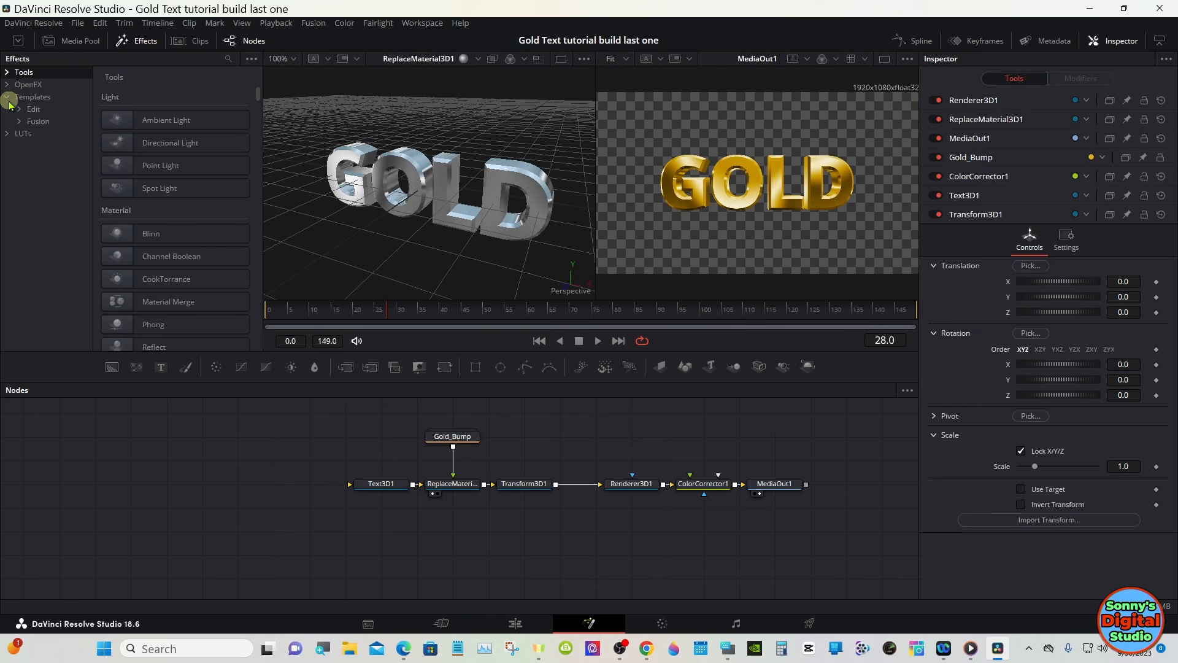
left_click(19, 110)
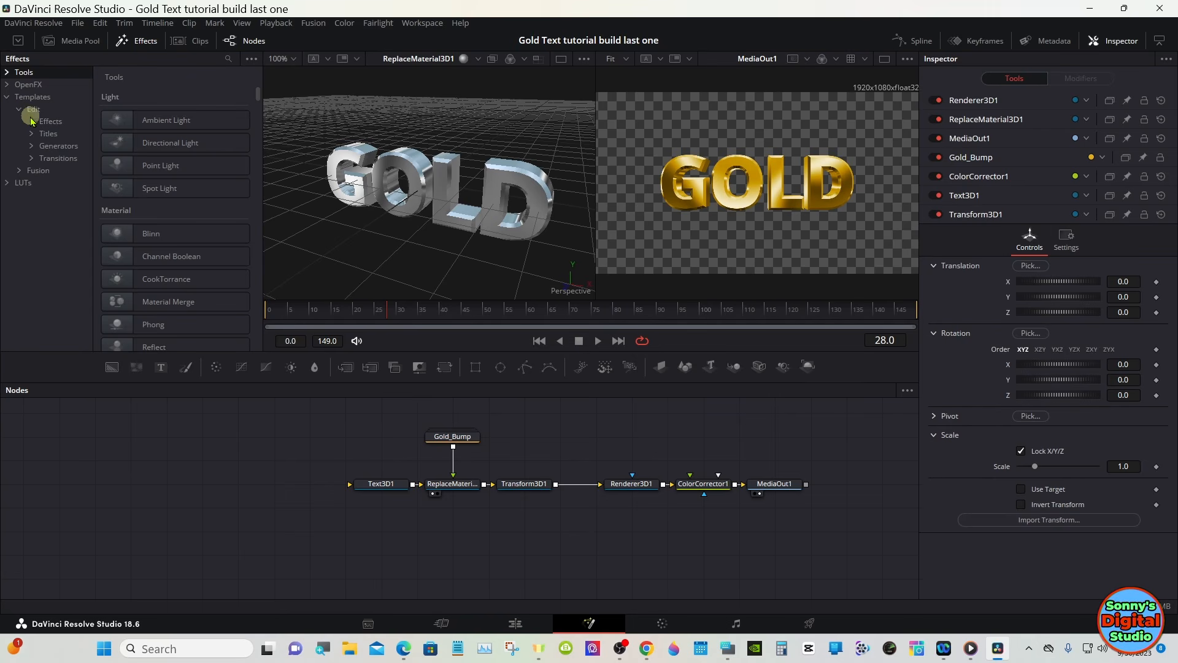
left_click(32, 133)
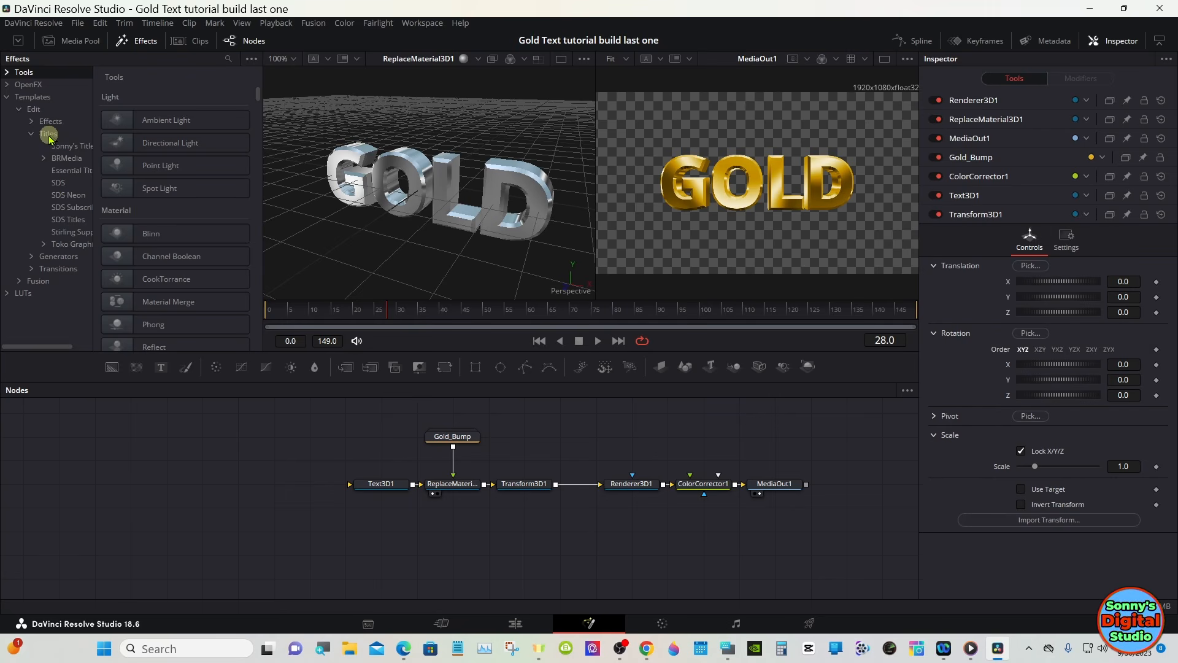
left_click(72, 146)
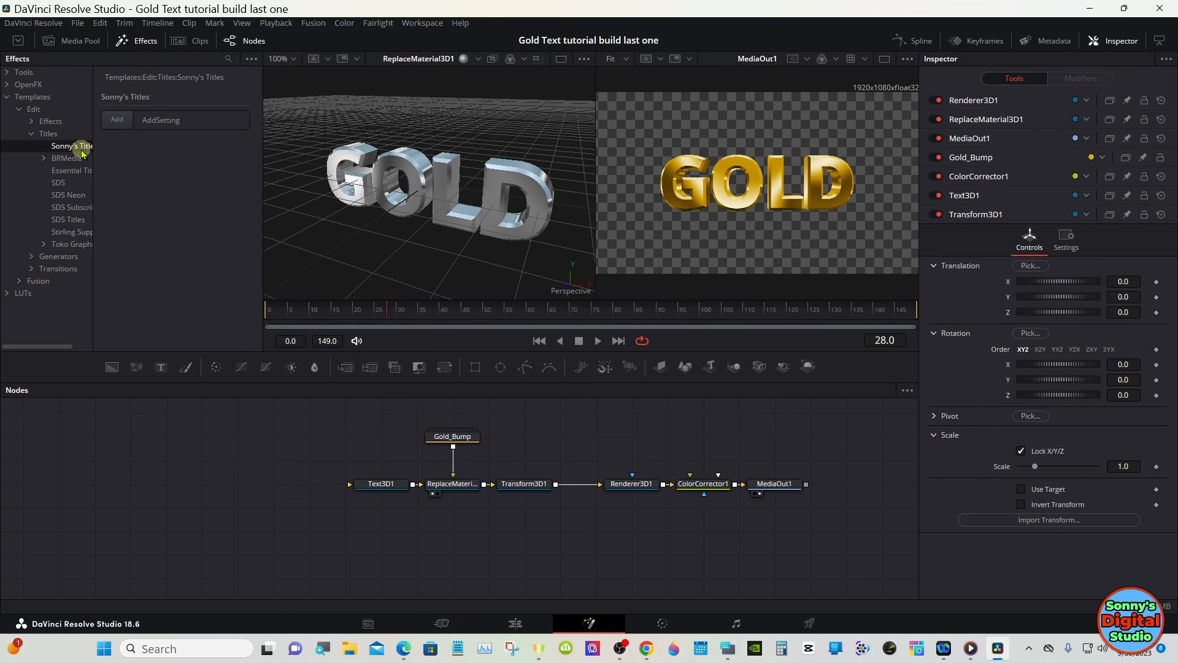
right_click(80, 151)
left_click(123, 160)
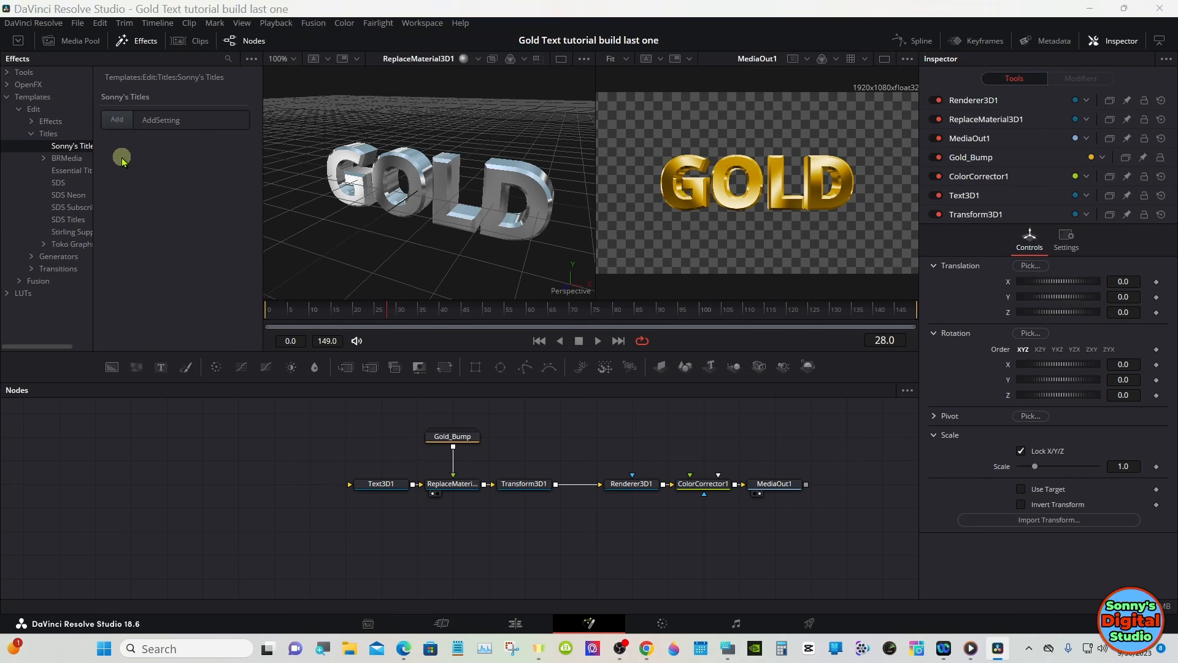
left_click_drag(633, 50, 811, 48)
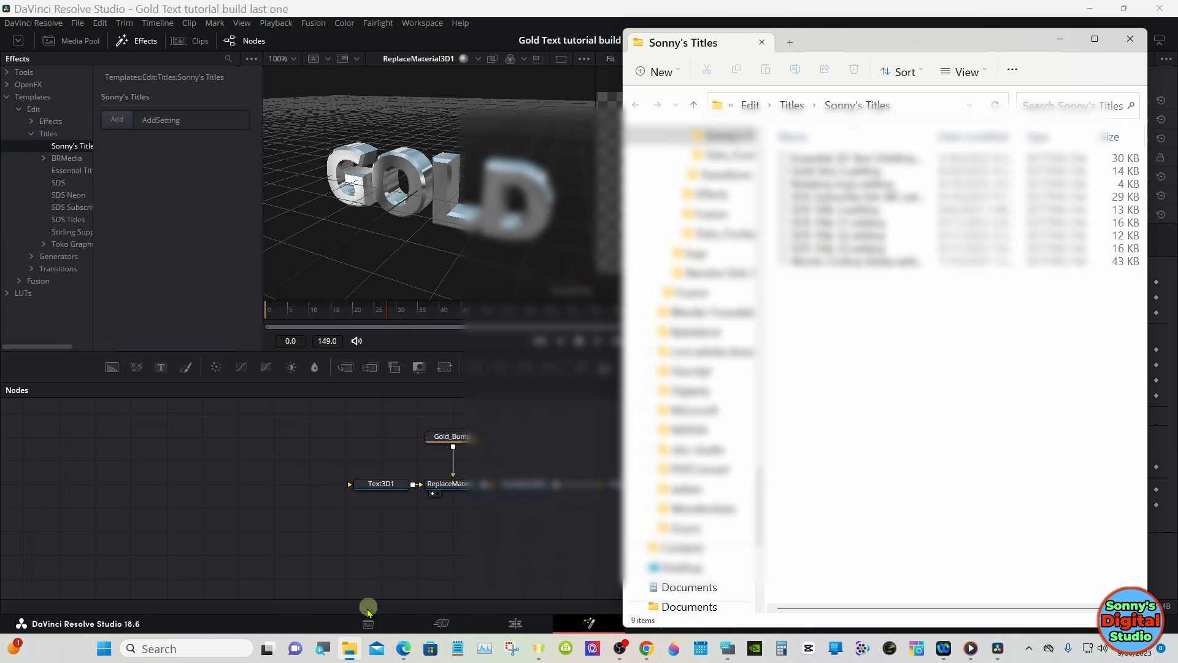
- Copy the Gold text 1.1 setting file from the A folder inside Videos, and minimize that folder window
left_click(349, 651)
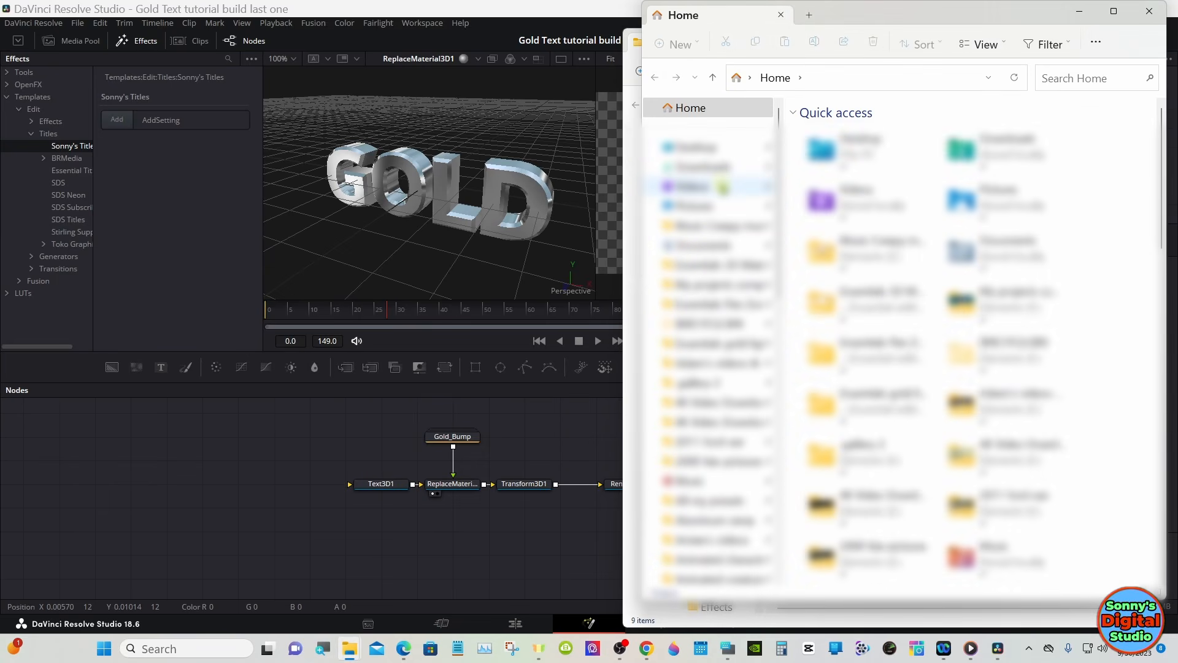
left_click(721, 188)
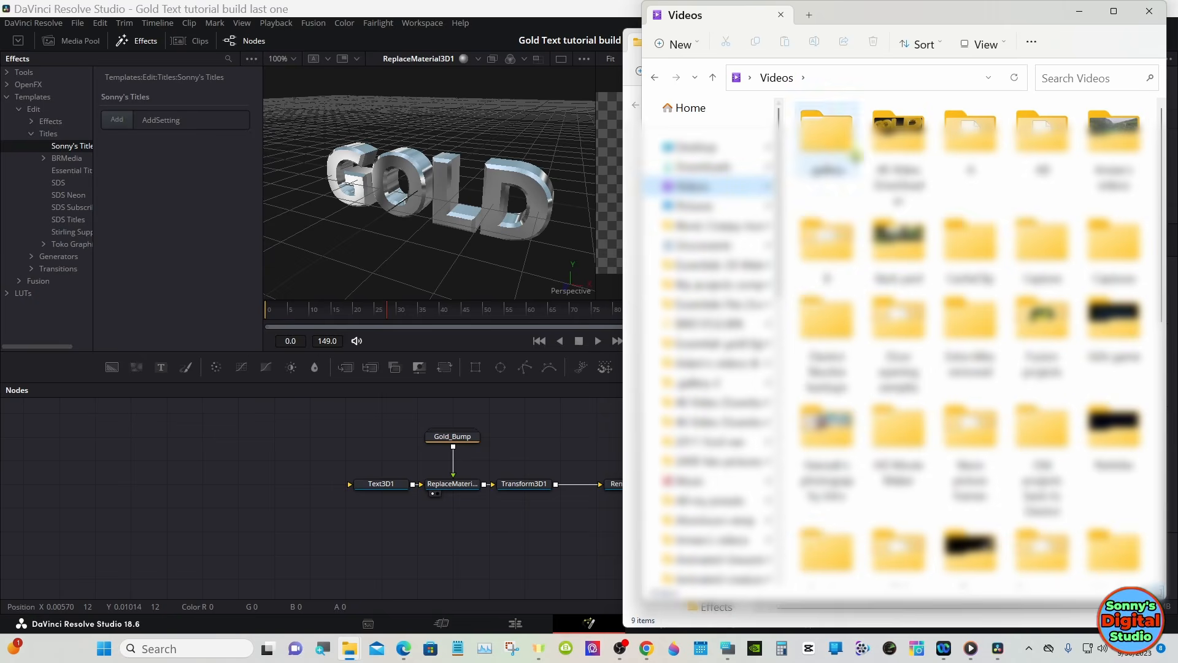
double_click(957, 144)
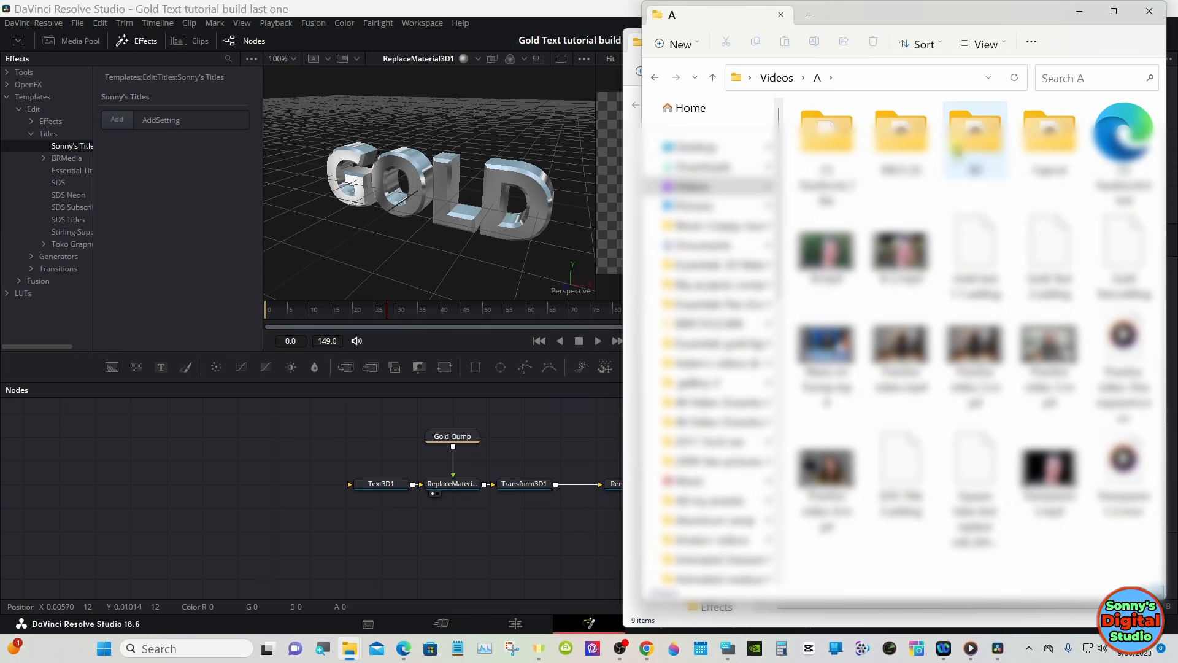
left_click(965, 224)
right_click(965, 230)
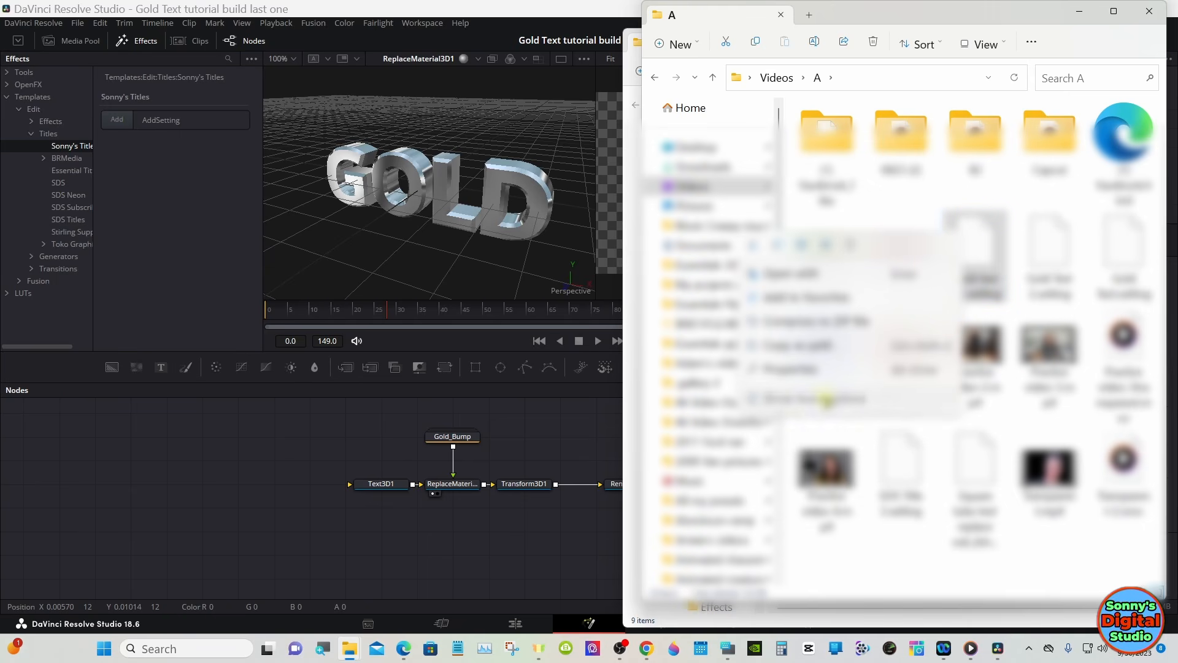
left_click(826, 400)
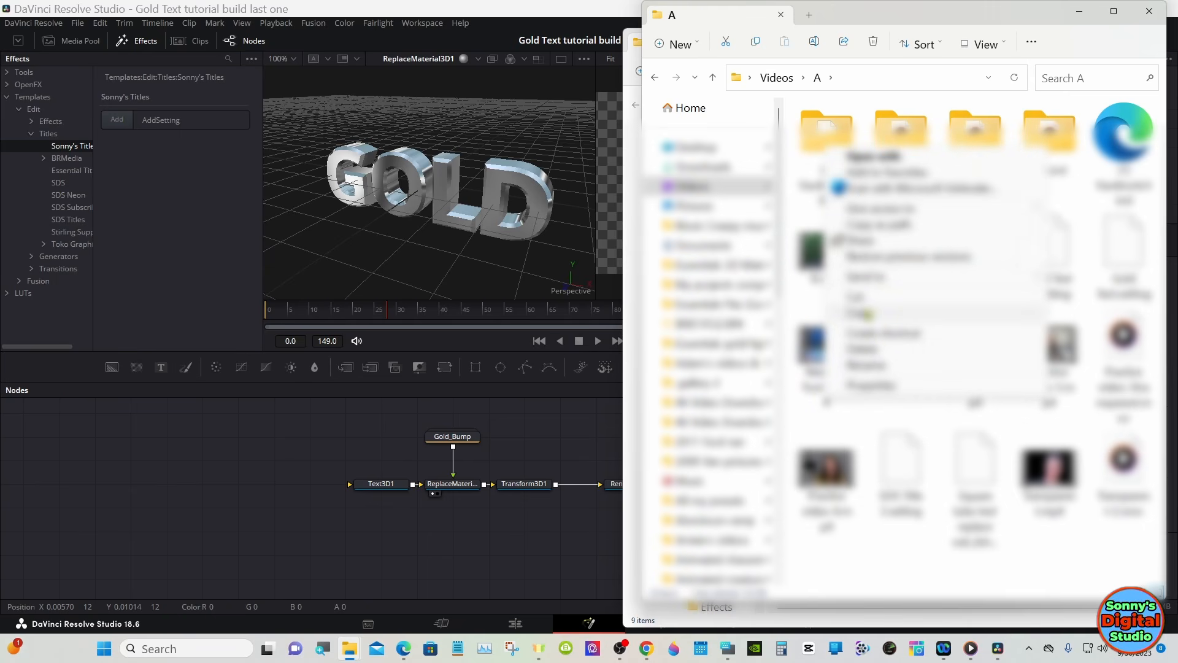
left_click(864, 313)
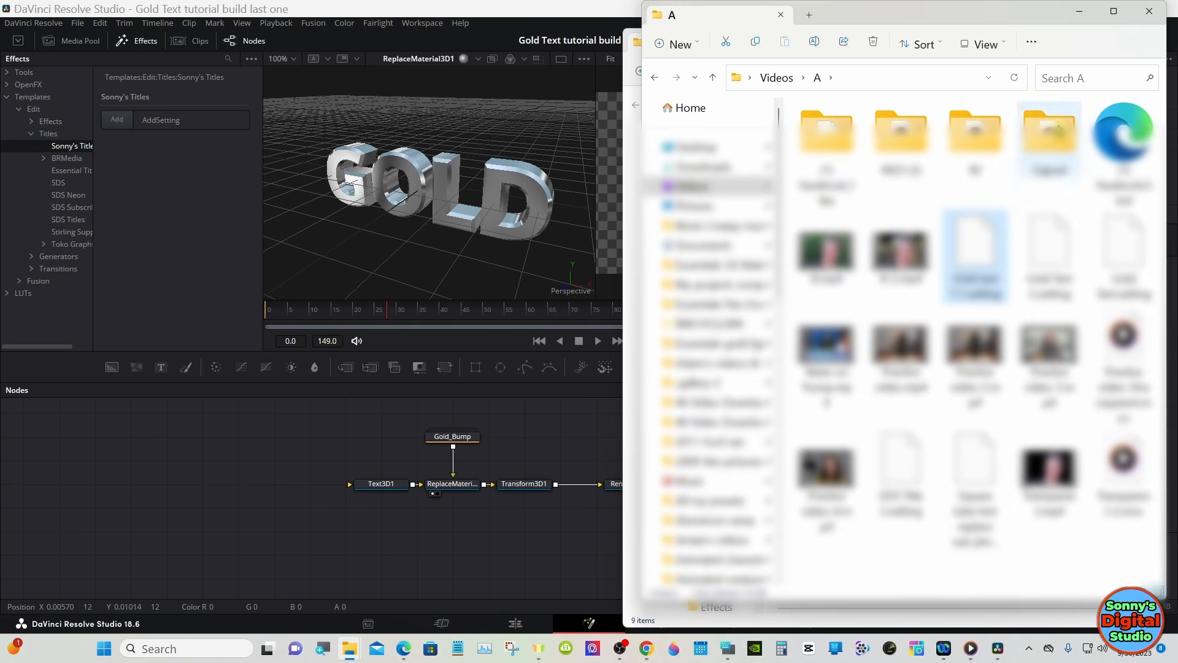
left_click(1079, 14)
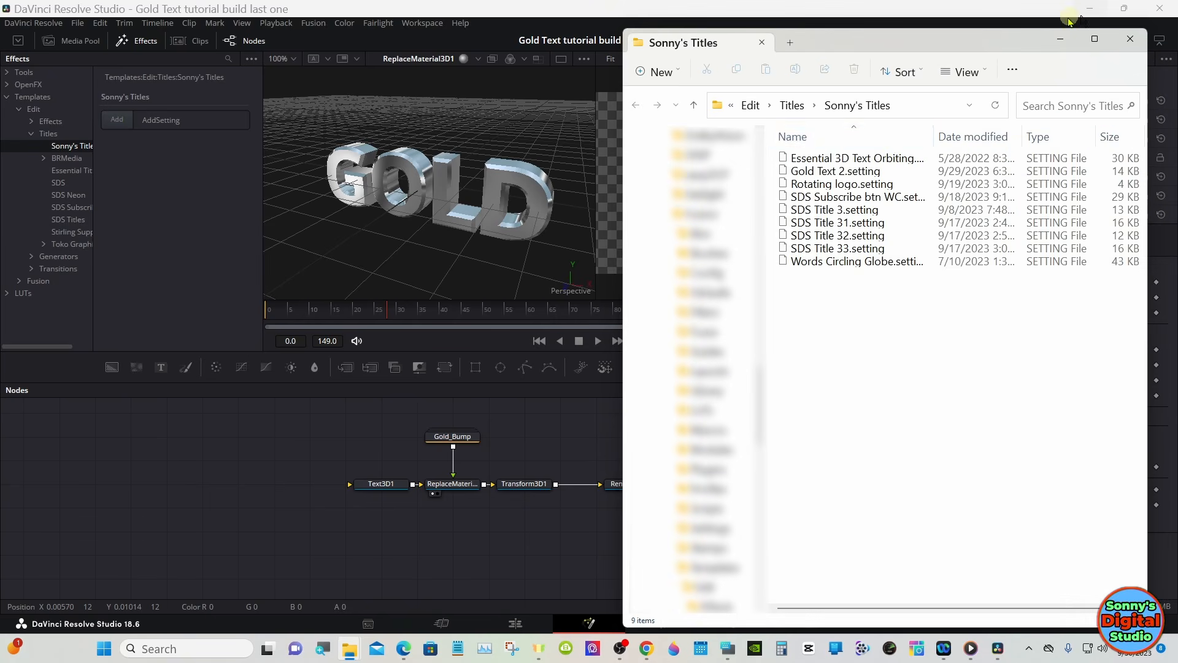
- Paste the copied setting file into the Sonny's Titles folder and minimize the folder window
right_click(866, 297)
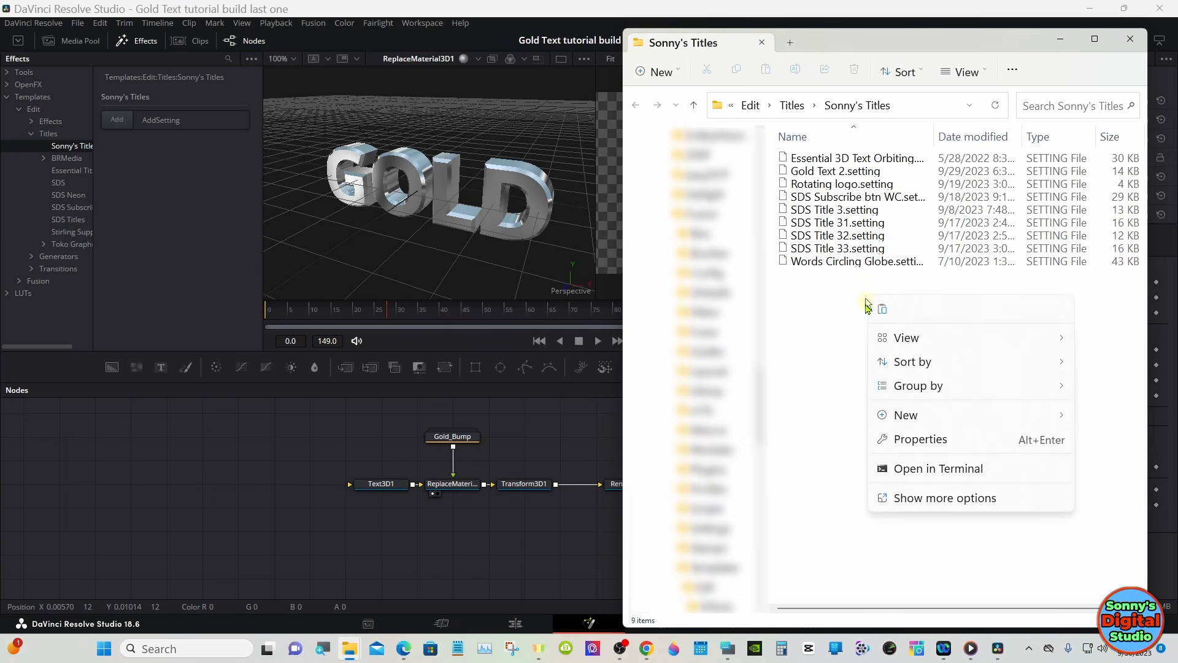
left_click(886, 497)
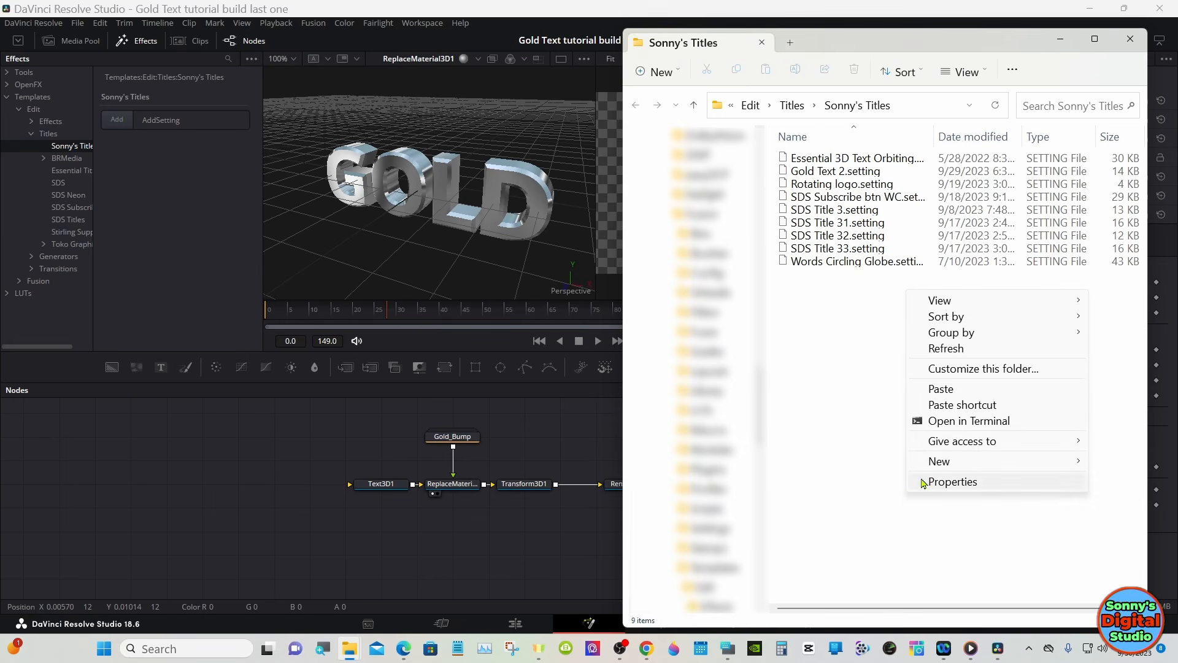
left_click(942, 392)
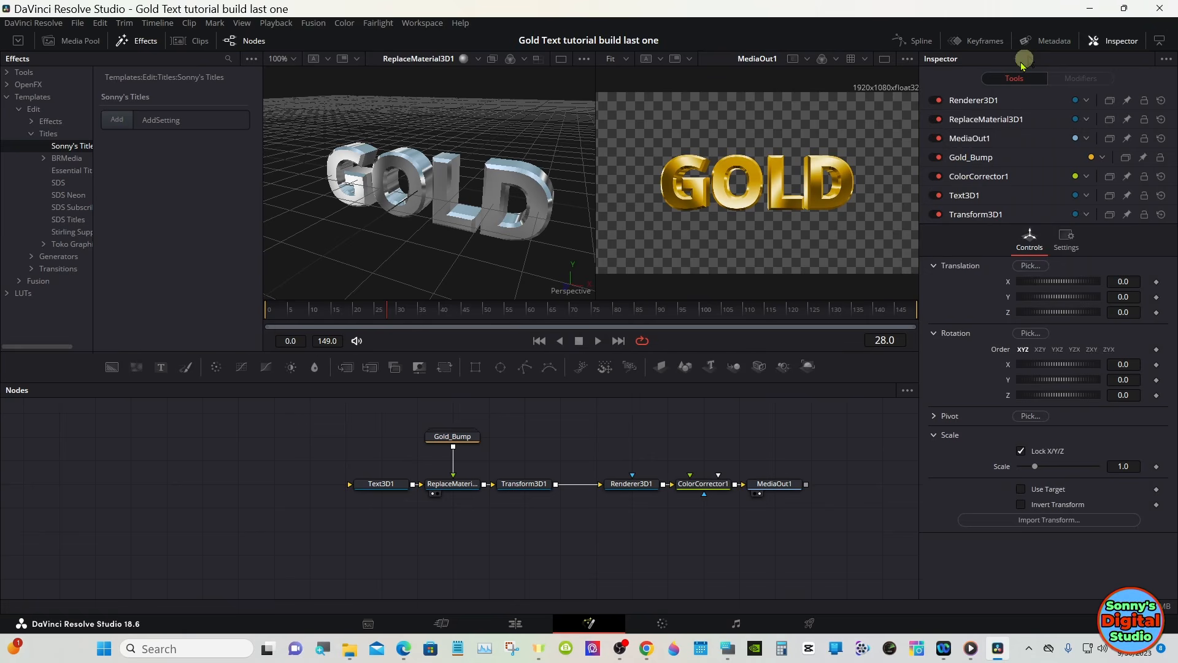
left_click(1060, 38)
- On the Edit page, place the Gold text 1.1 title from Sonny's Titles on track V1 after the Fusion Composition clip
left_click(515, 624)
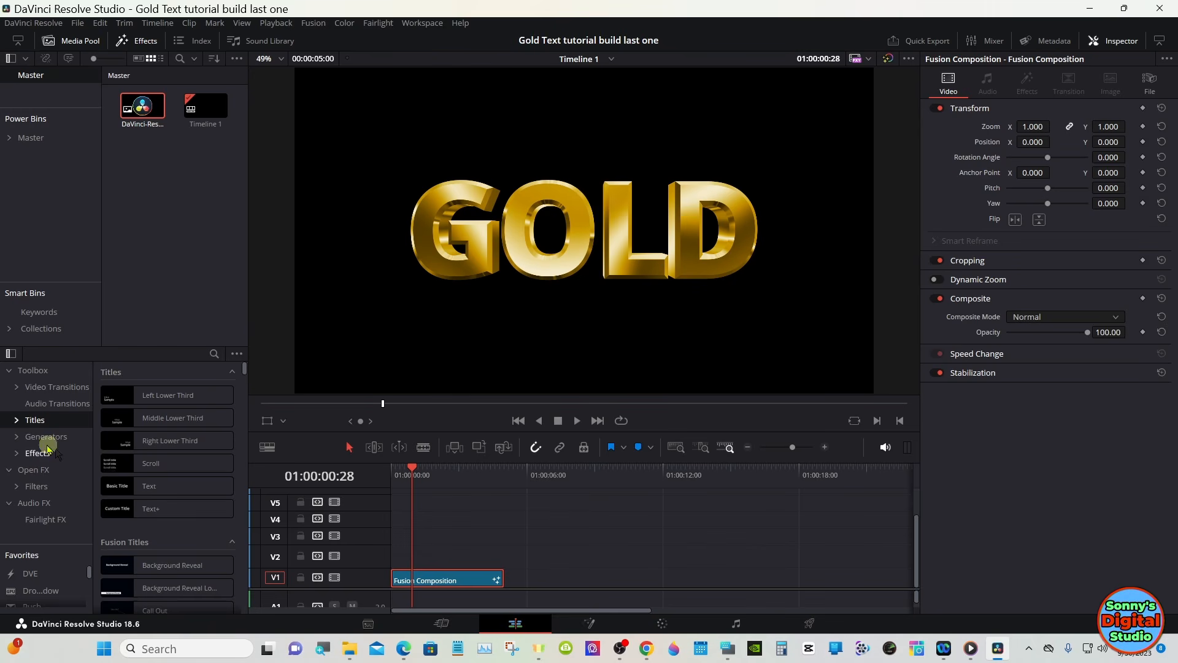
left_click(19, 420)
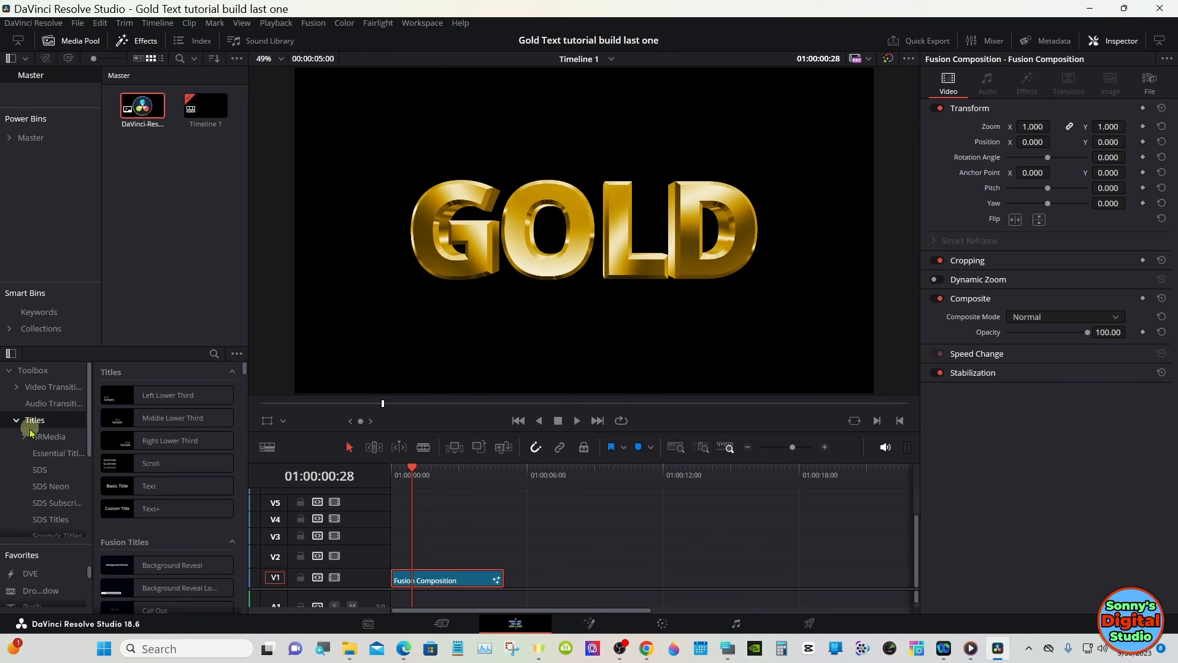
left_click_drag(88, 416, 90, 457)
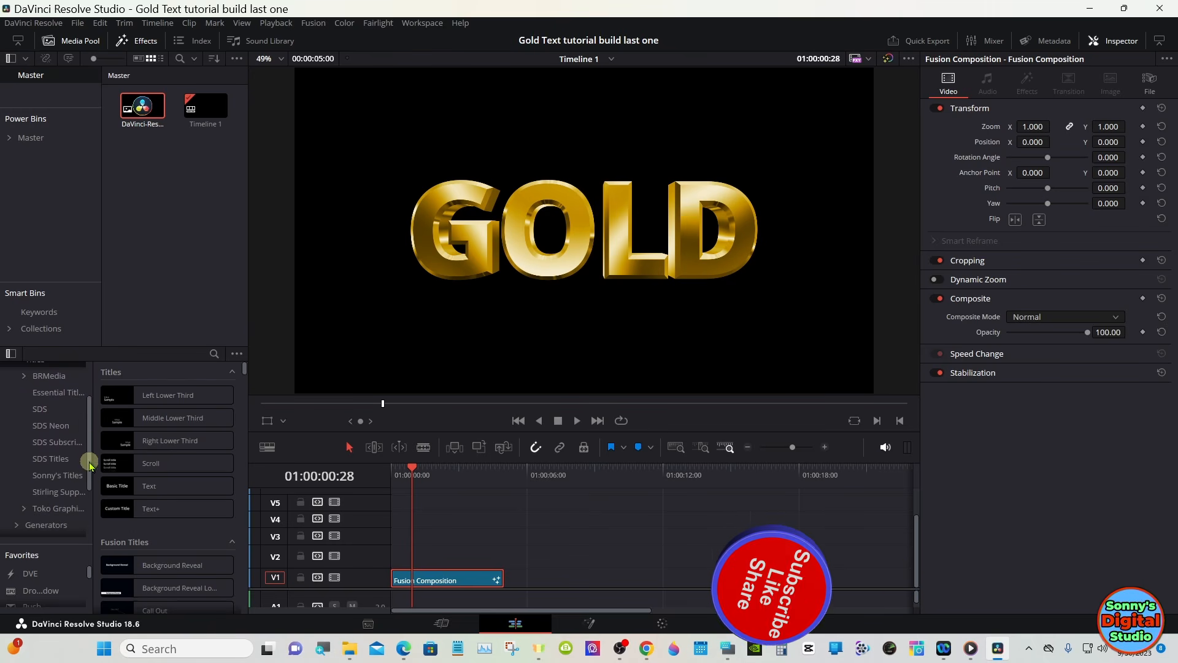
left_click(76, 477)
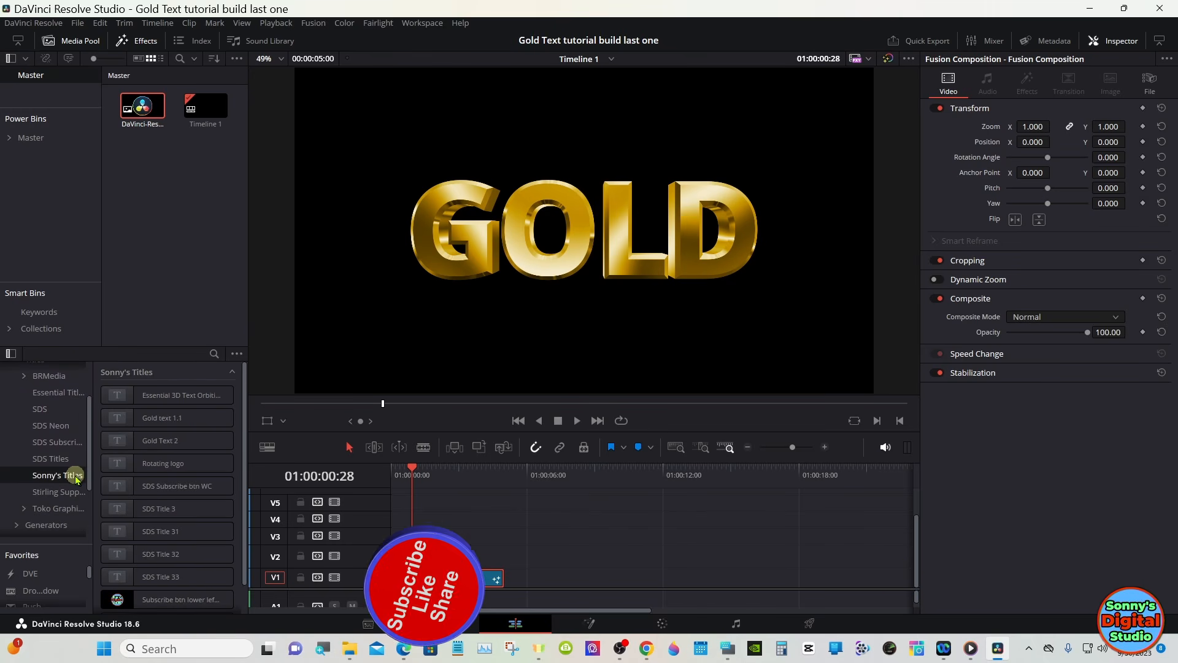
left_click_drag(140, 417, 553, 580)
- Preview the Gold text 1.1 clip in an enlarged viewer and show its title controls
left_click(602, 469)
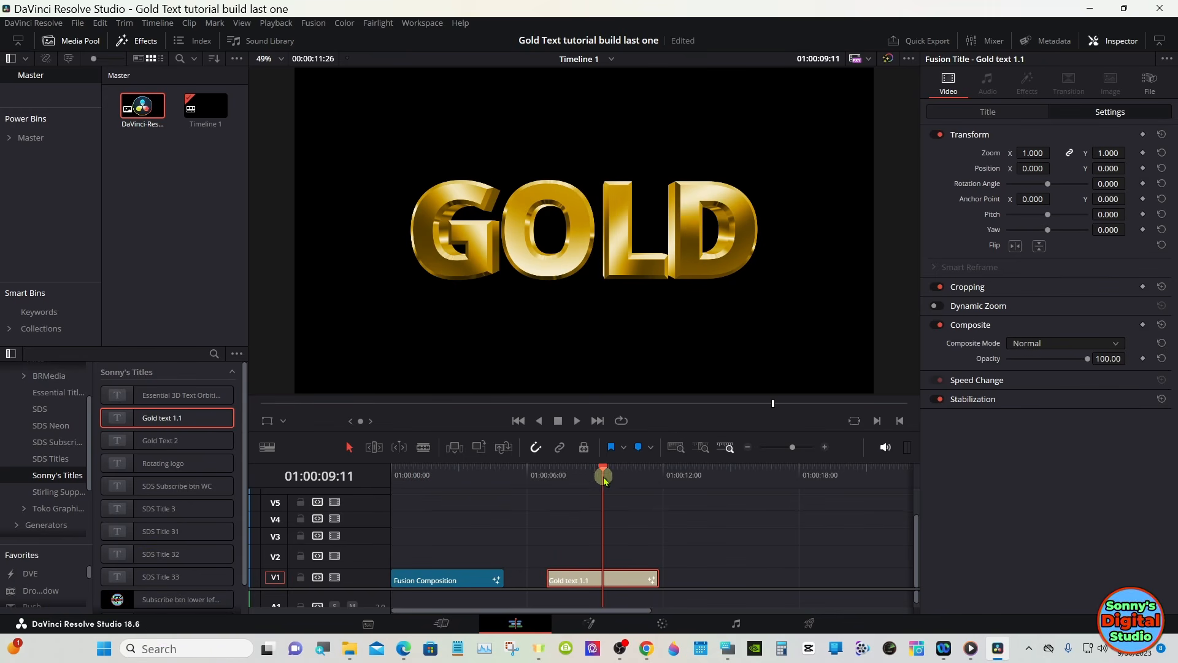
left_click(630, 469)
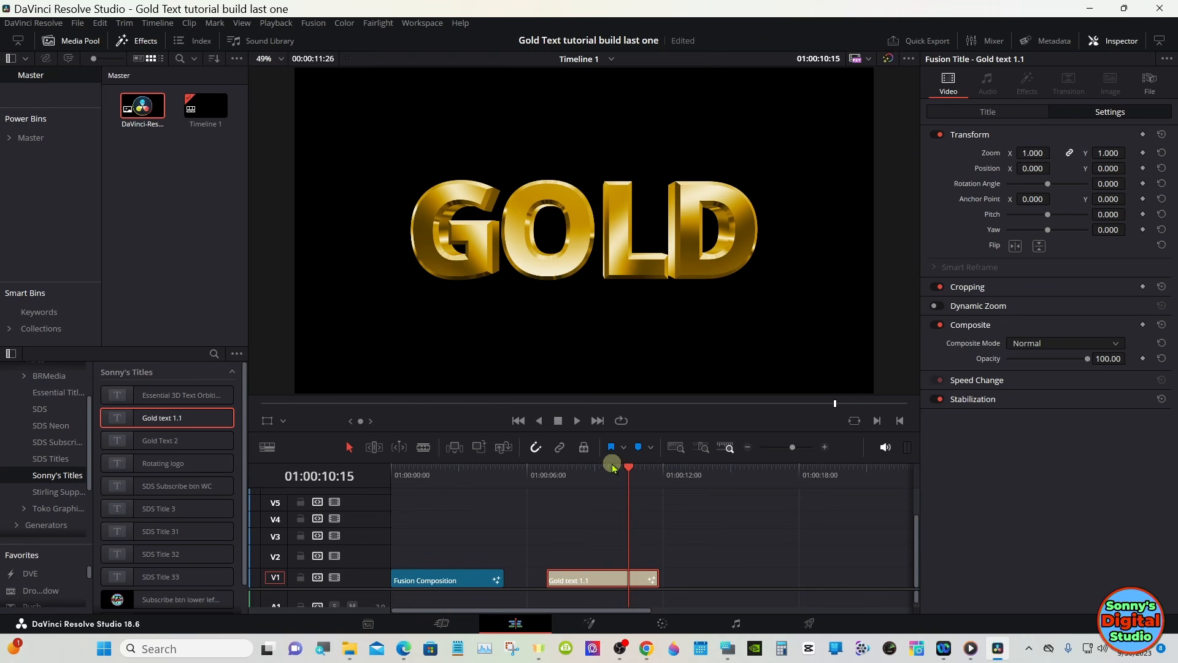
left_click_drag(608, 461, 610, 514)
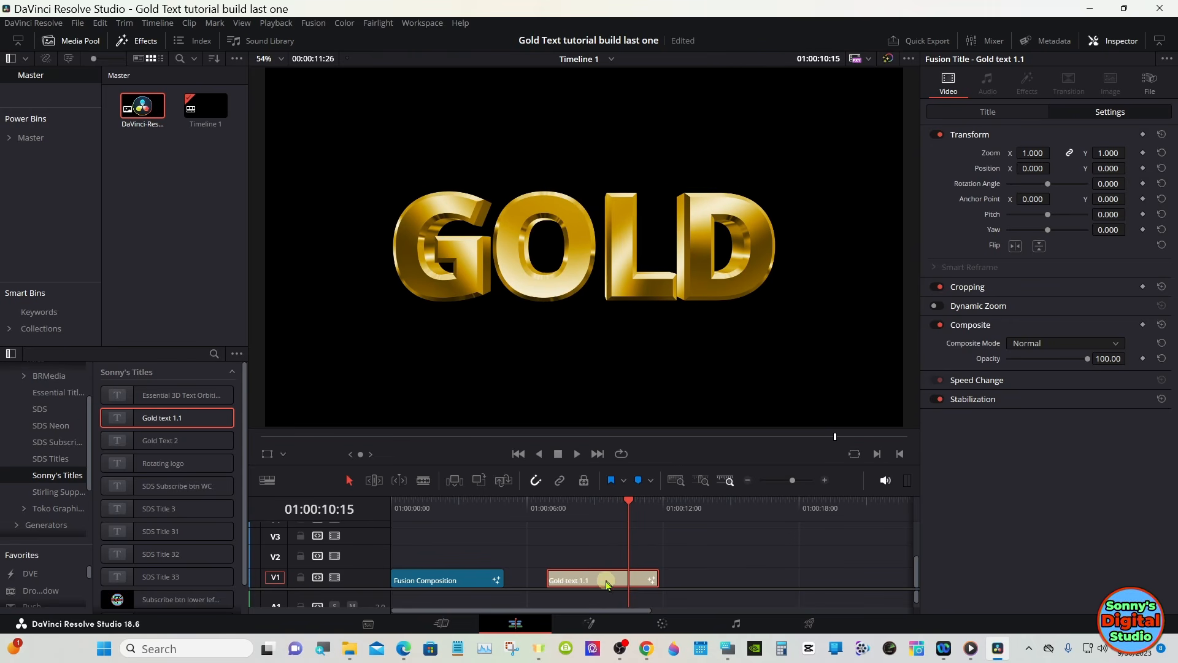
left_click(986, 112)
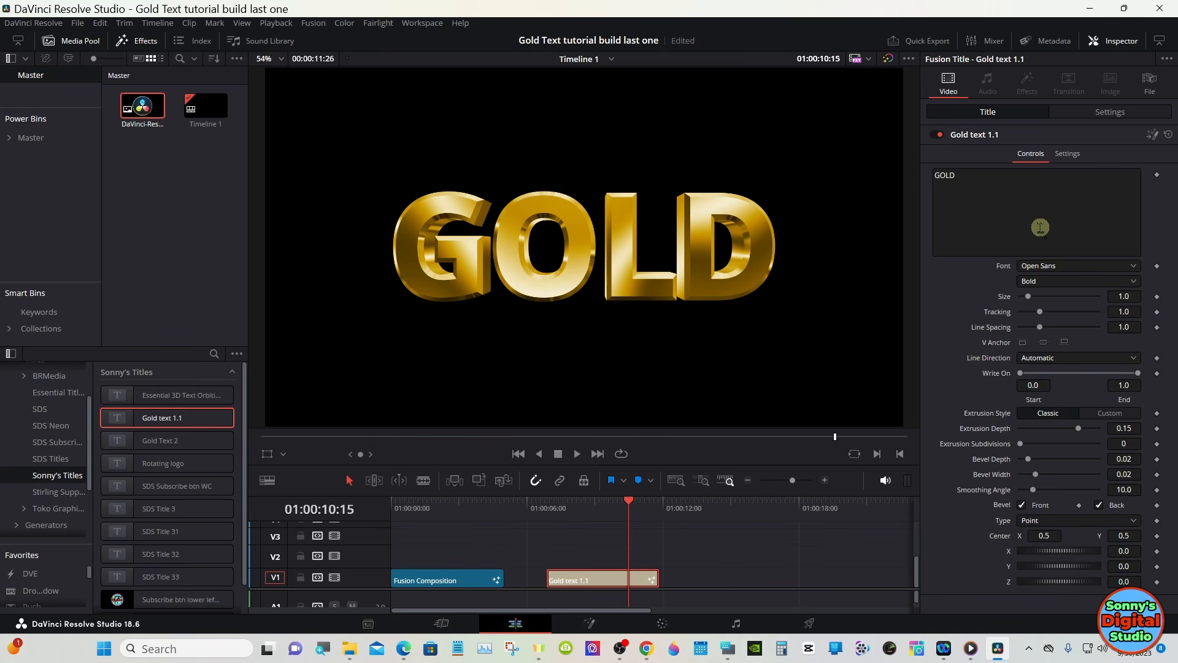
- Try the title's V Anchor options, Write On end and Extrusion Depth controls
left_click(1033, 344)
left_click(1043, 342)
left_click(1063, 342)
left_click(1043, 342)
left_click_drag(1138, 373, 1173, 370)
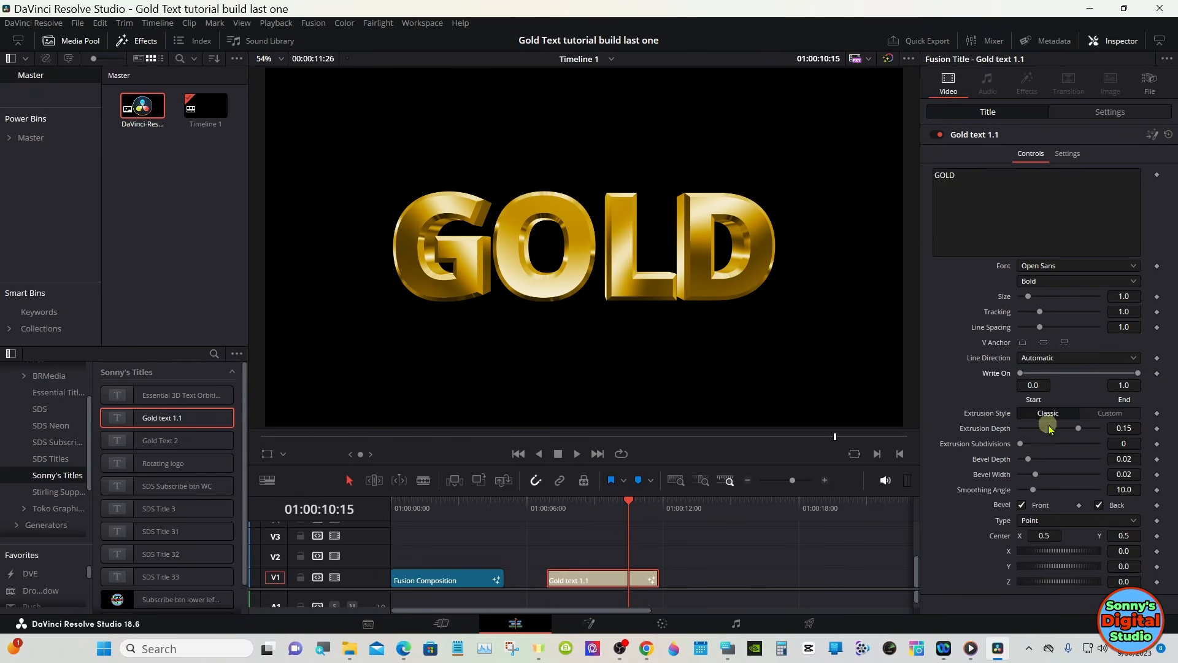
mouse_move(1080, 430)
left_mouse_down()
mouse_move(1031, 428)
mouse_move(1104, 431)
mouse_move(1079, 434)
left_mouse_up()
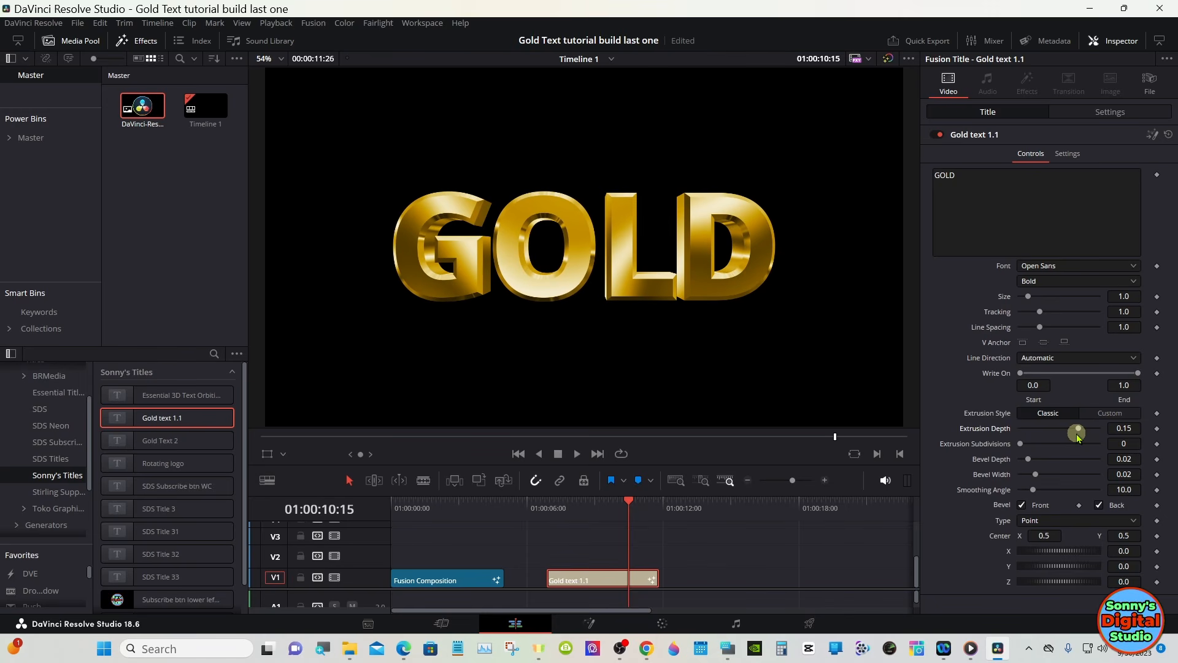
- Try rotating the title text about X and Y, and reset both rotations
left_click_drag(1058, 550, 1078, 568)
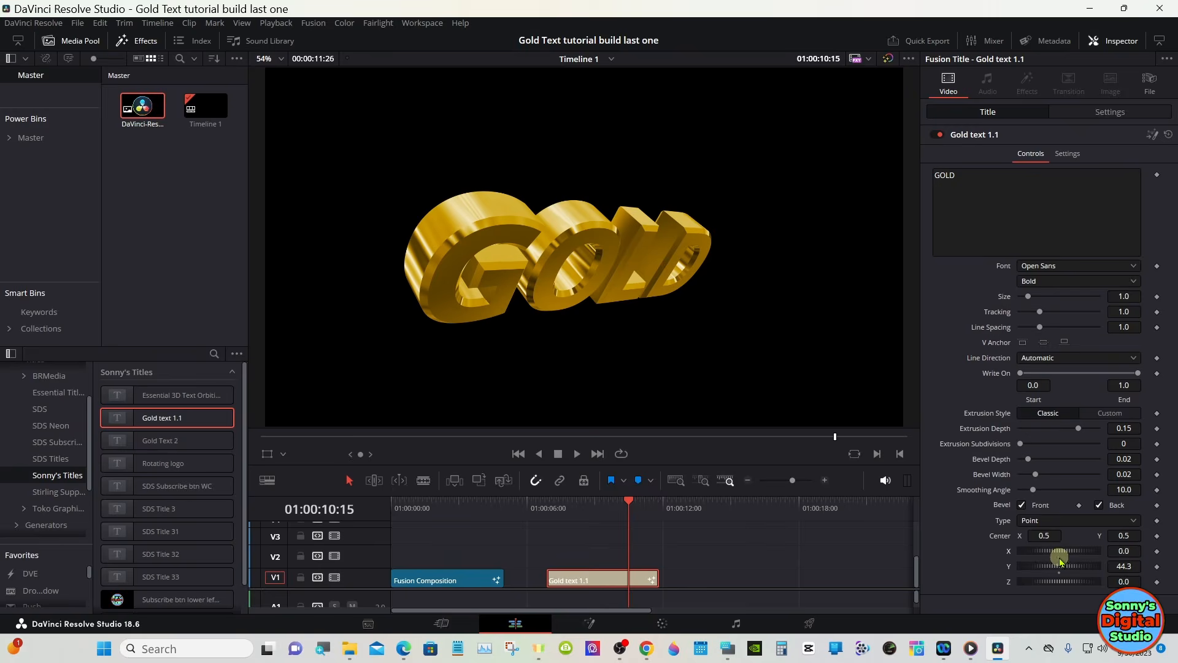
double_click(1060, 573)
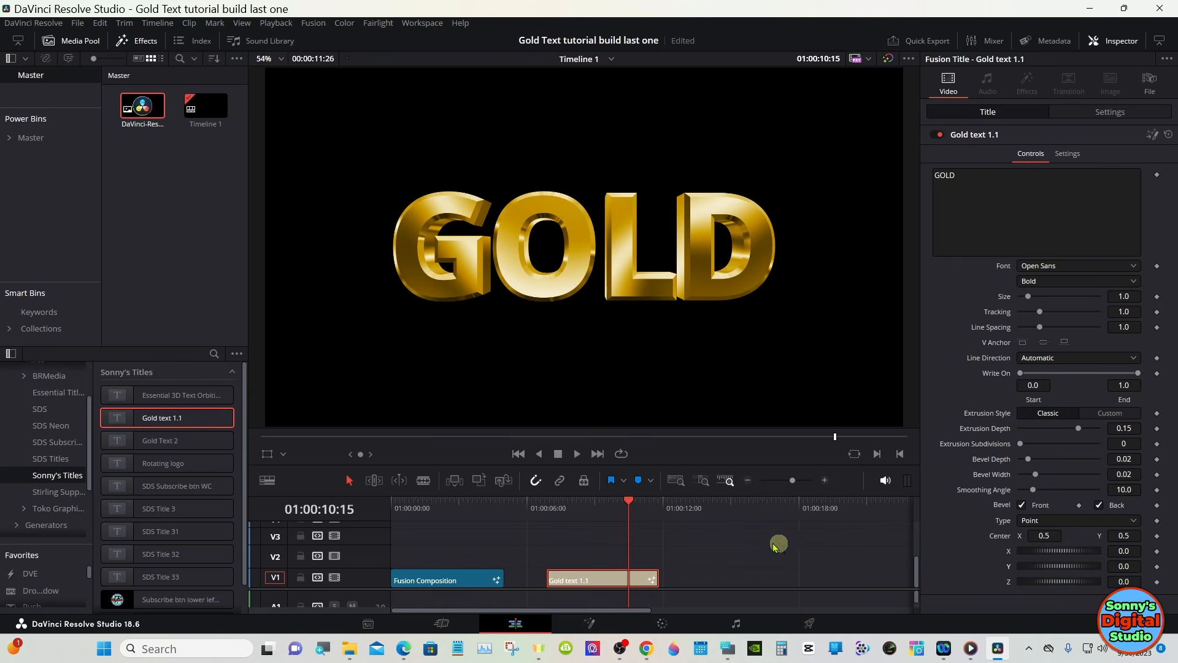